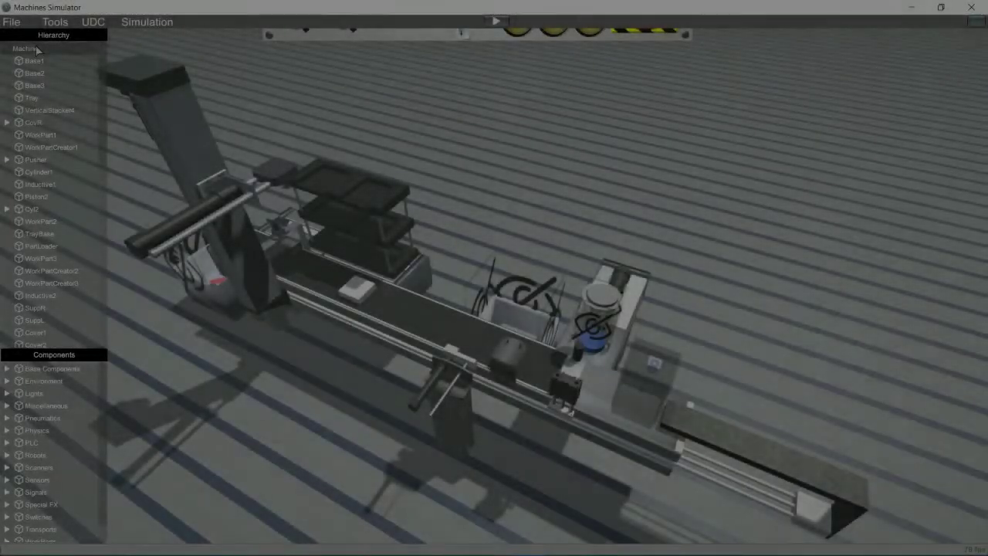
Open the machine's script code and examine the input/output descriptions and the Pusher1 and Pusher2 movement logic
click(37, 50)
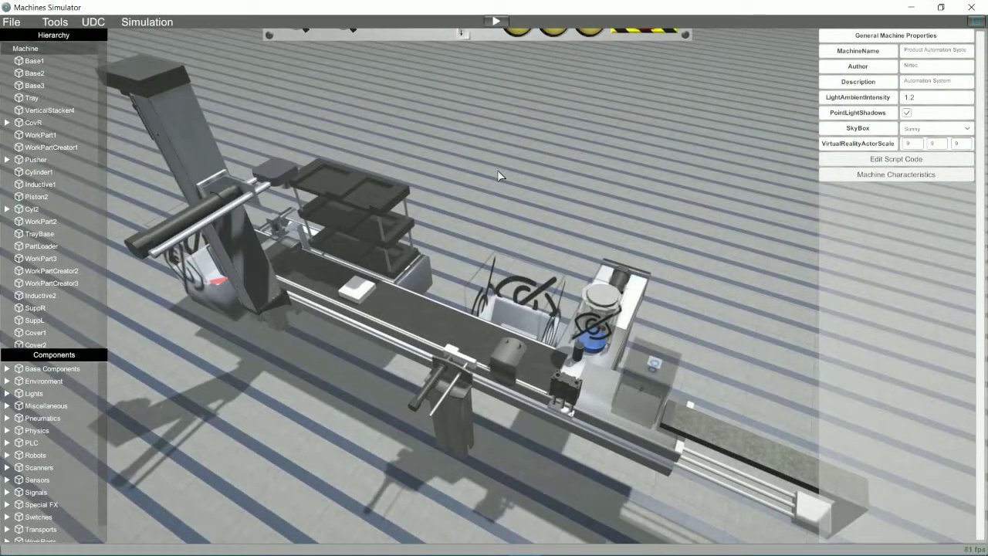
click(849, 161)
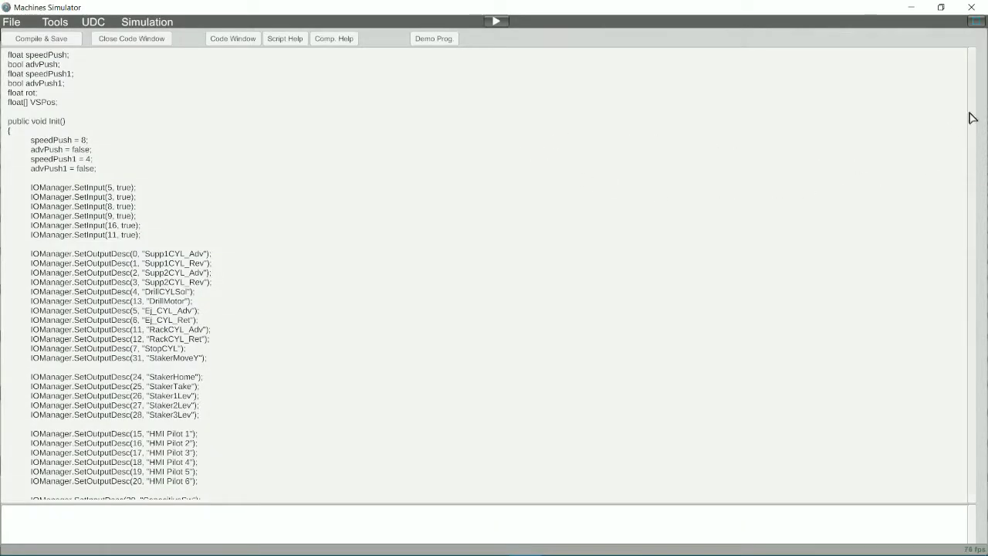
scroll(386, 185, down, 2)
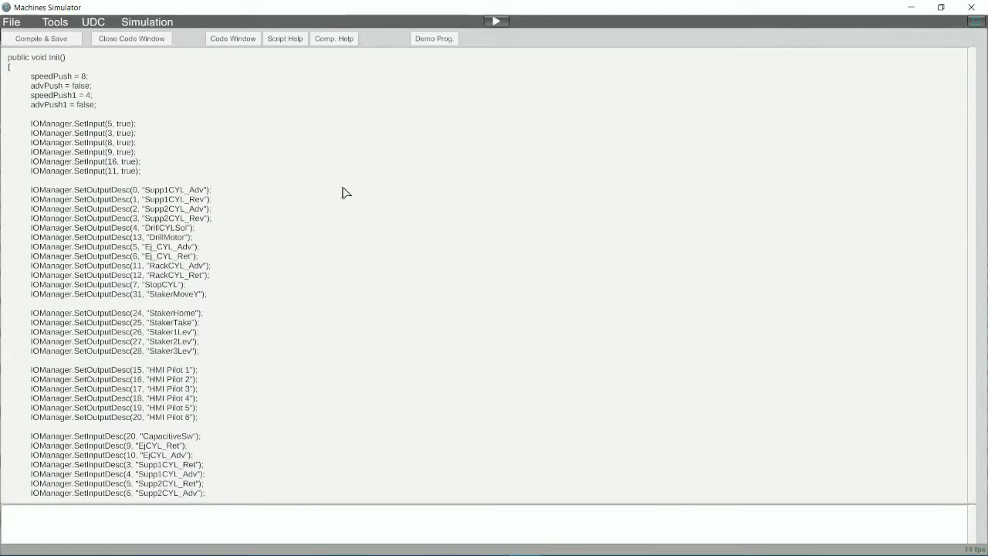
scroll(345, 192, down, 15)
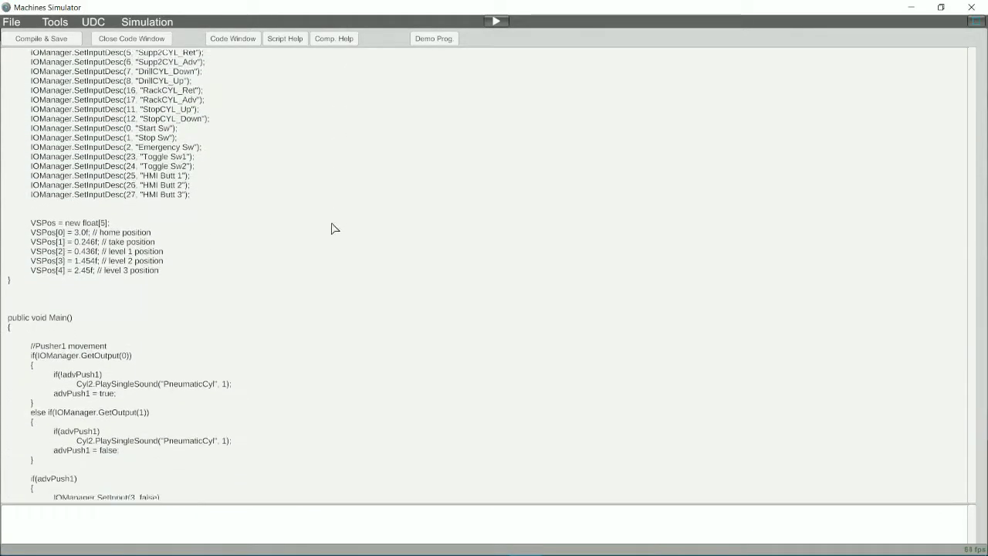
scroll(333, 229, down, 10)
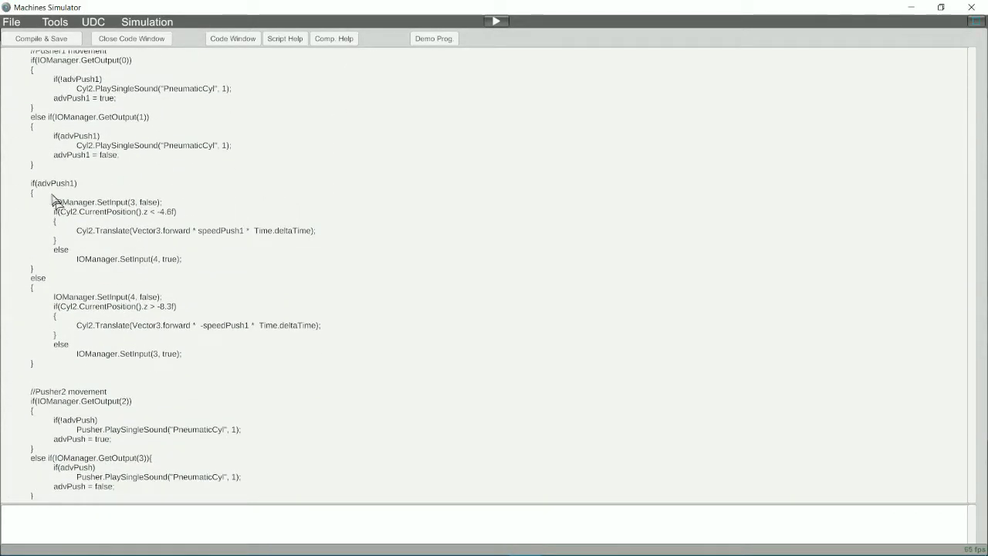
click(30, 184)
shift+click(49, 258)
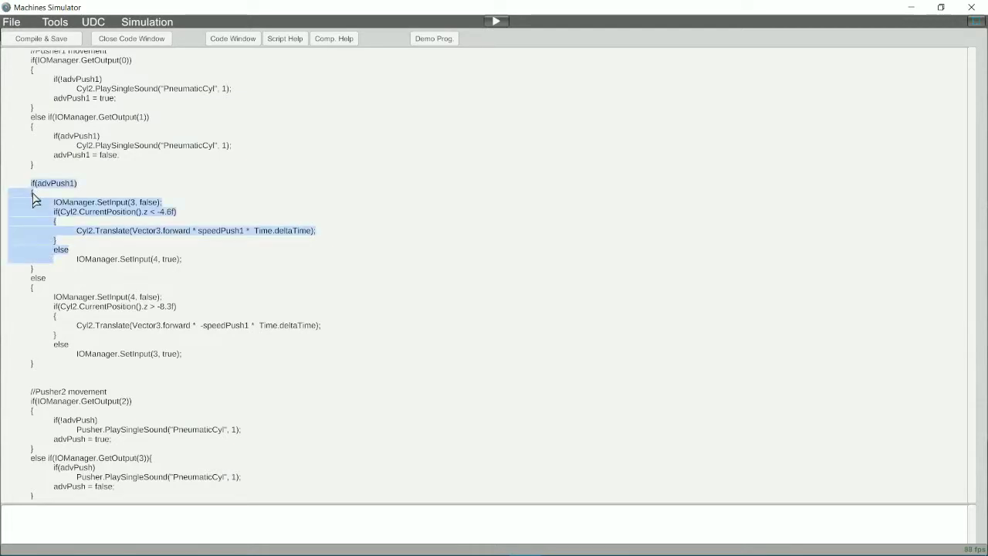
drag(44, 366, 35, 188)
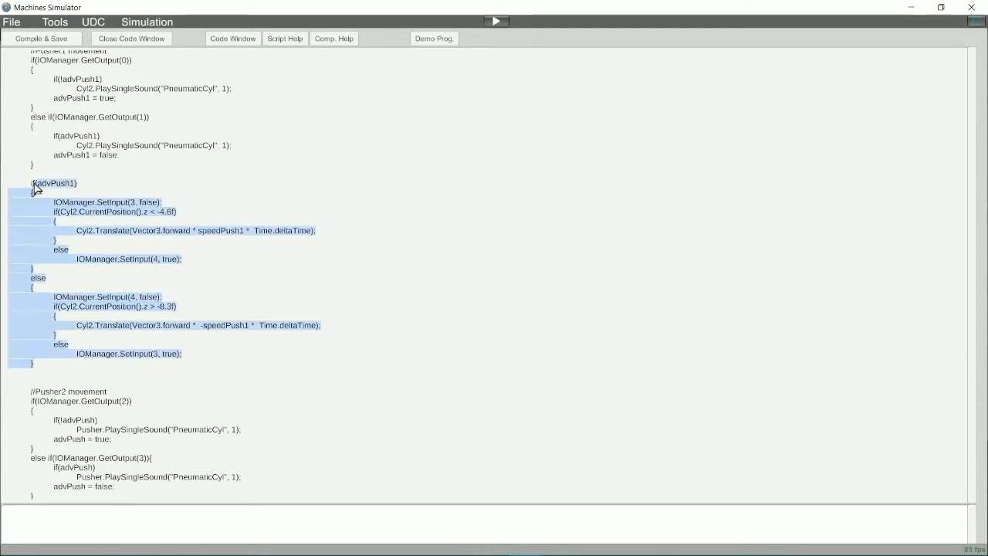
click(127, 205)
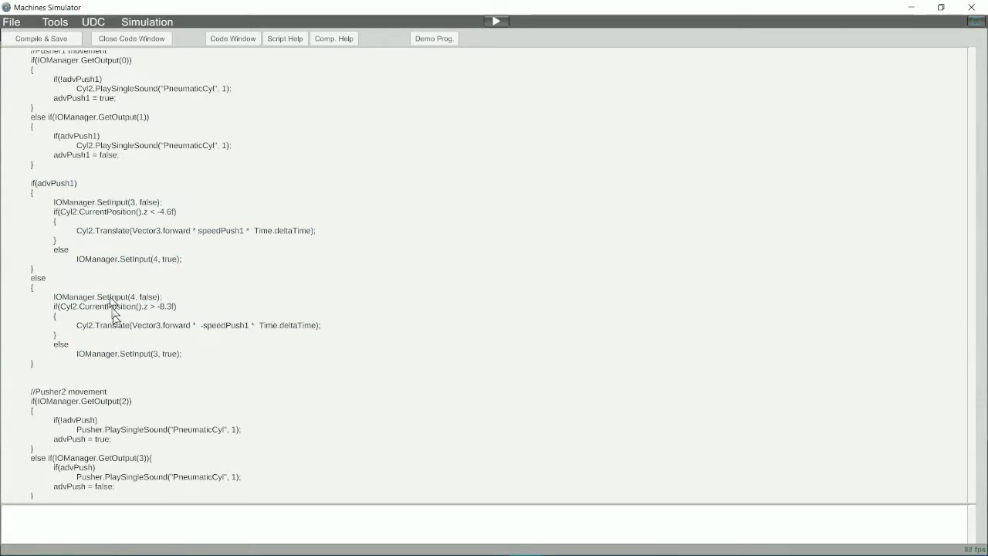
scroll(119, 334, down, 3)
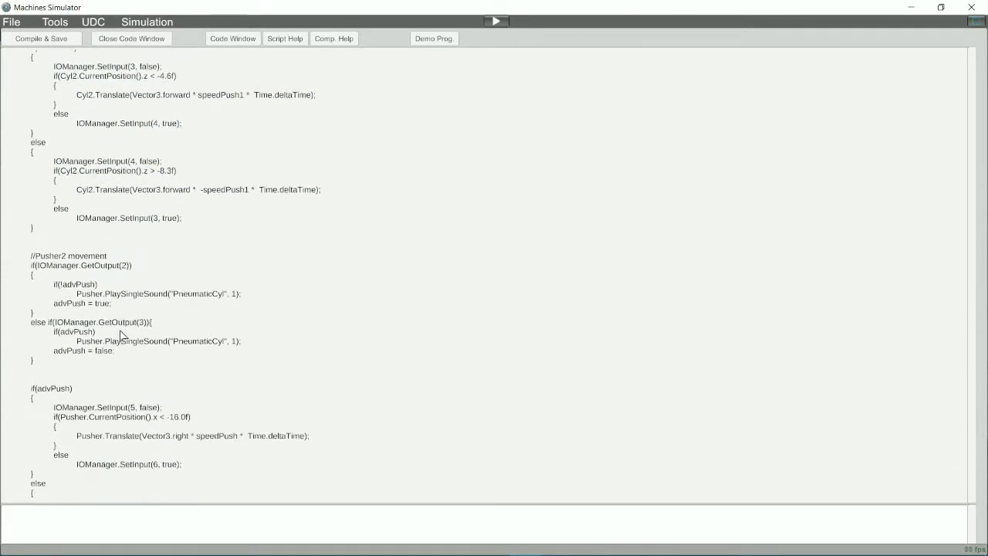
scroll(121, 336, down, 2)
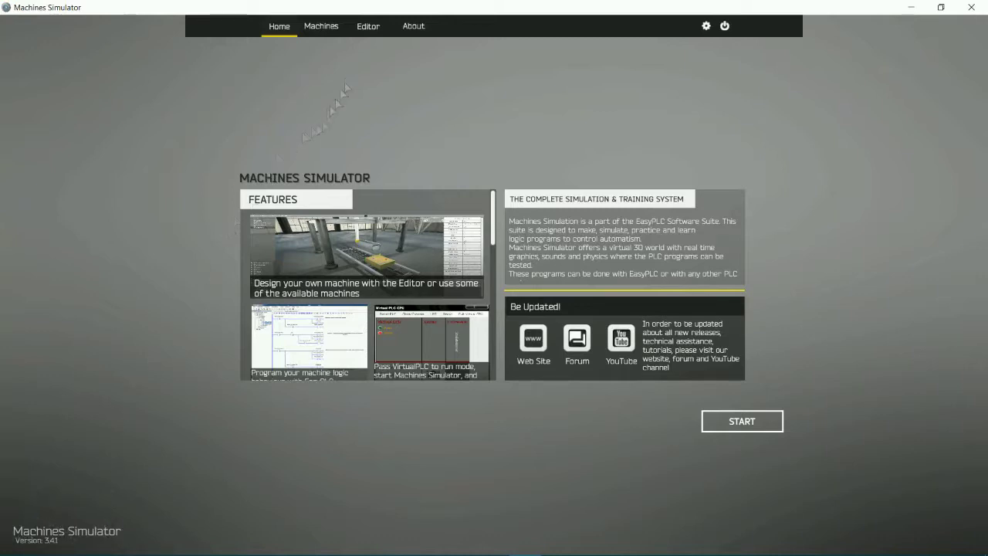
Open the Factory 1 Editor for building a machine
click(369, 26)
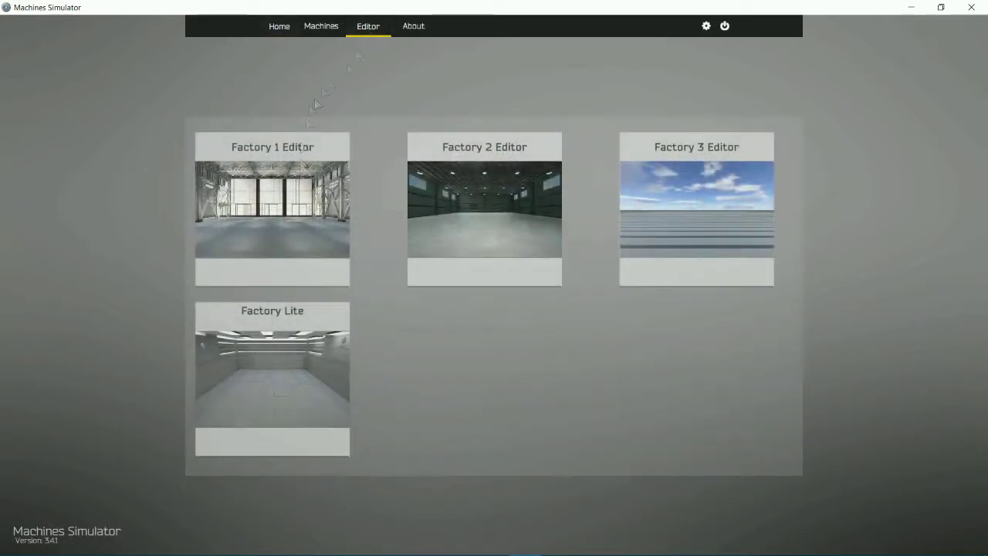
click(301, 271)
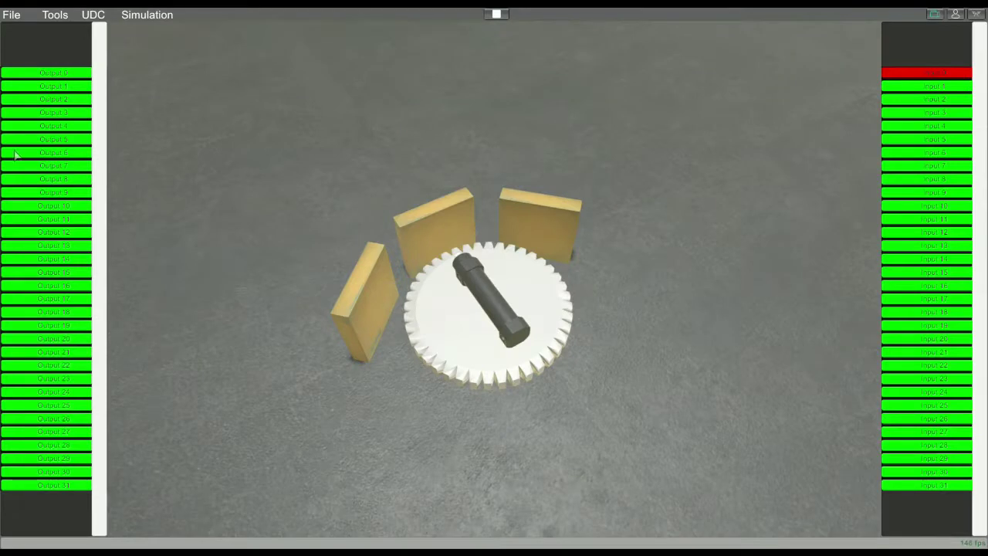
Rotate the cylinder toward the first upright block with Output 0, extend it with Output 2 and retract it with Output 3
click(69, 74)
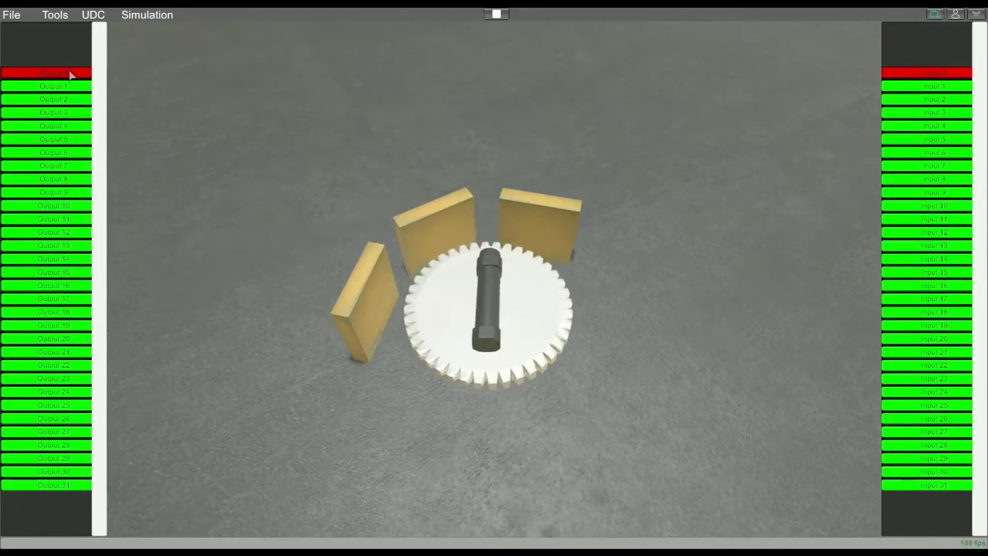
click(69, 75)
click(66, 101)
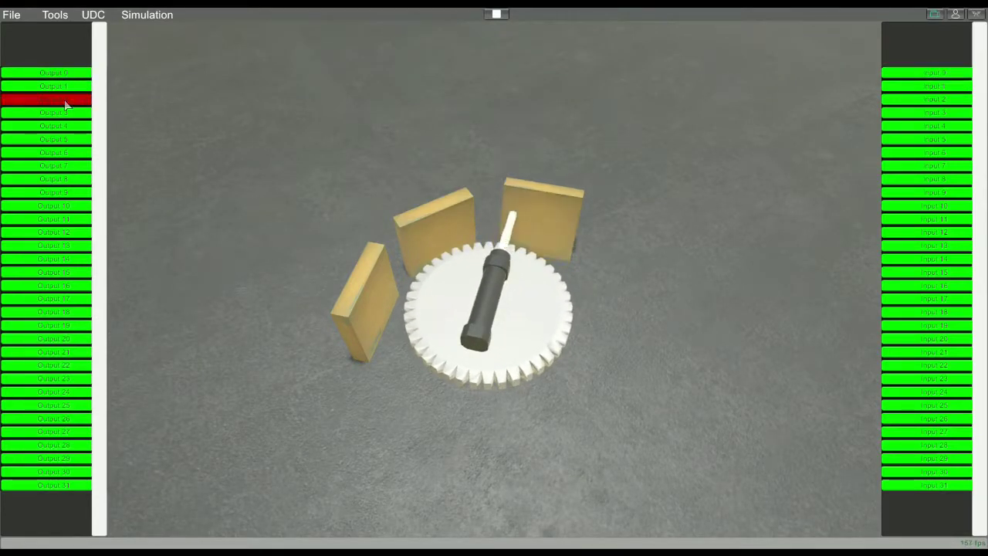
click(67, 101)
click(65, 116)
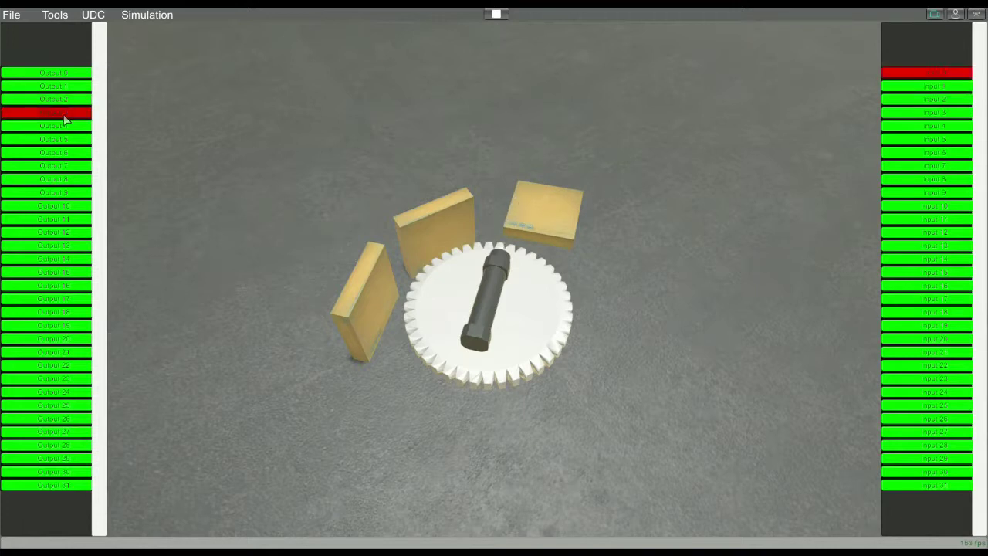
Rotate the cylinder with Output 1 to face the middle block, extend it with Output 2 and retract it with Output 3
click(66, 87)
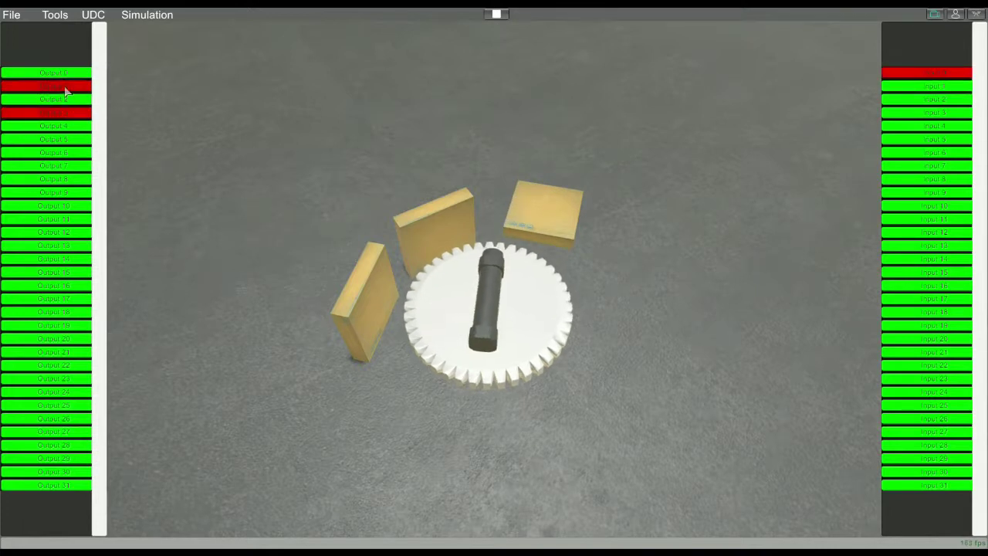
click(66, 88)
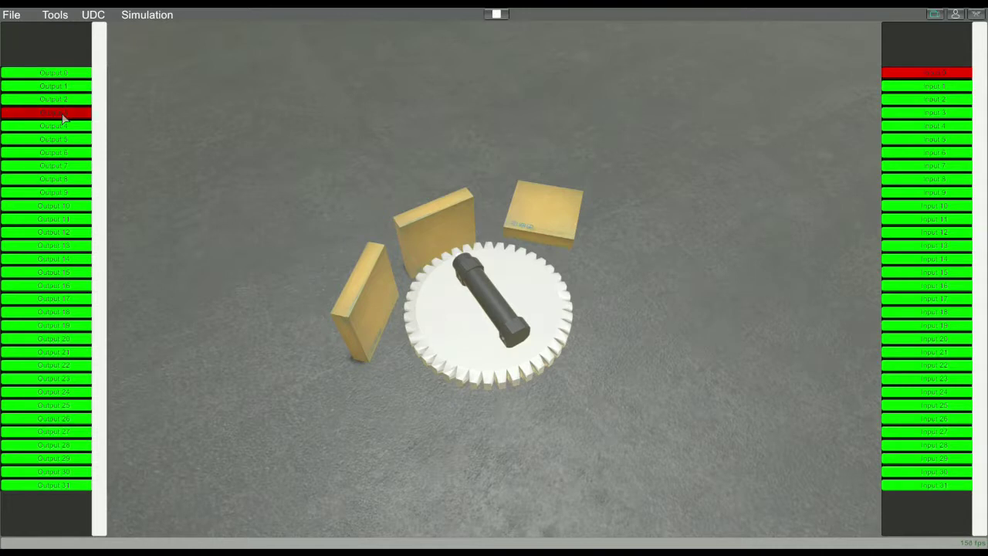
click(64, 116)
click(64, 101)
click(64, 102)
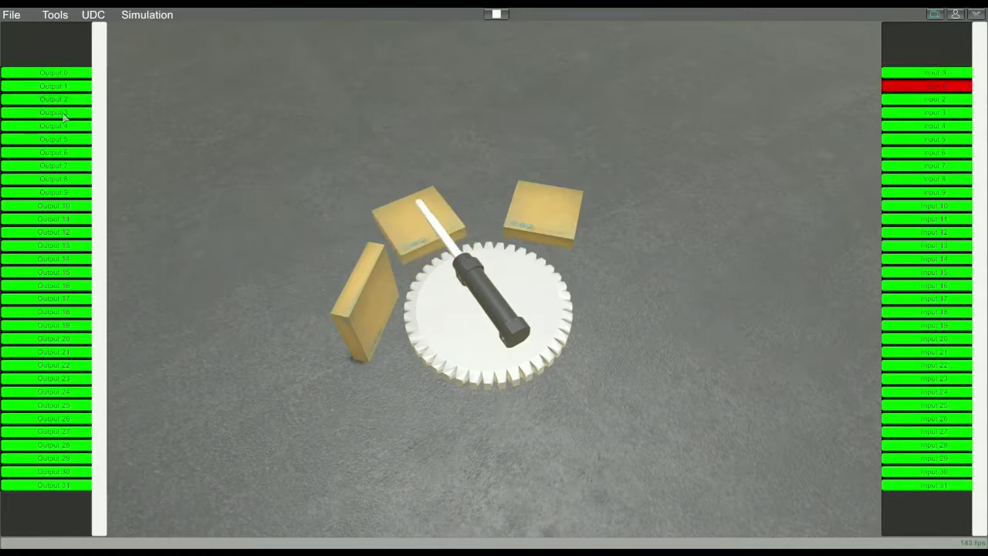
click(64, 116)
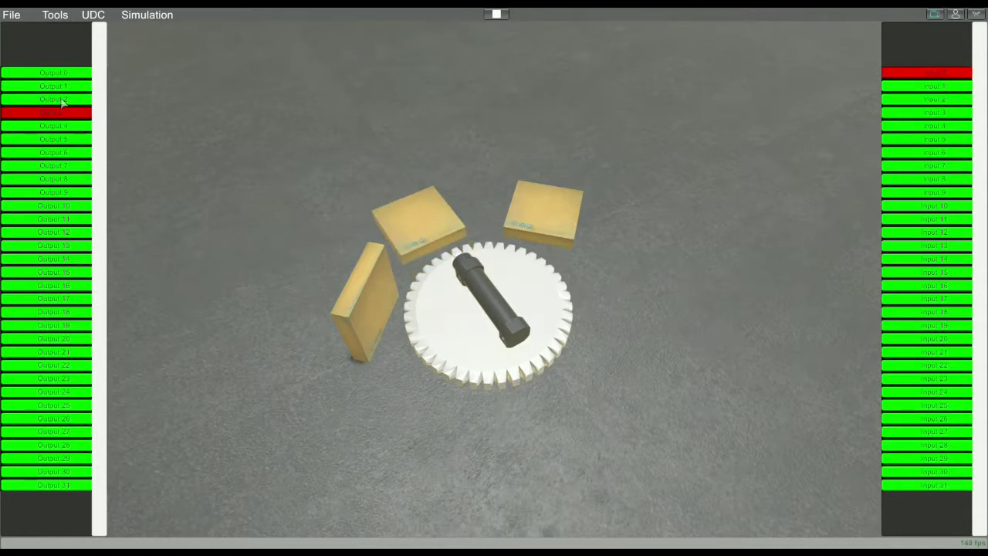
Turn the cylinder with Output 1 to the last standing block, knock it over with Output 2 and activate Output 3 to retract
click(62, 90)
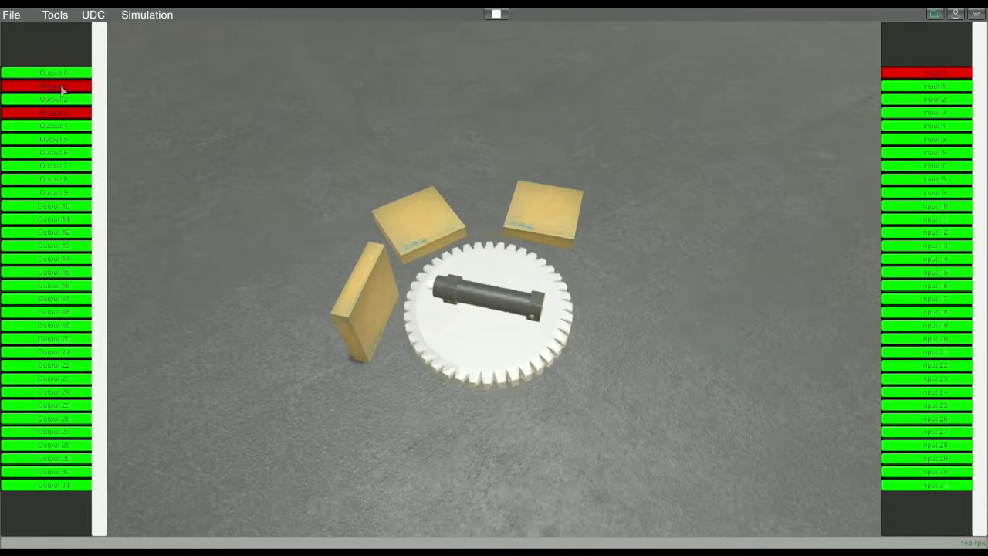
click(63, 90)
click(62, 117)
click(63, 100)
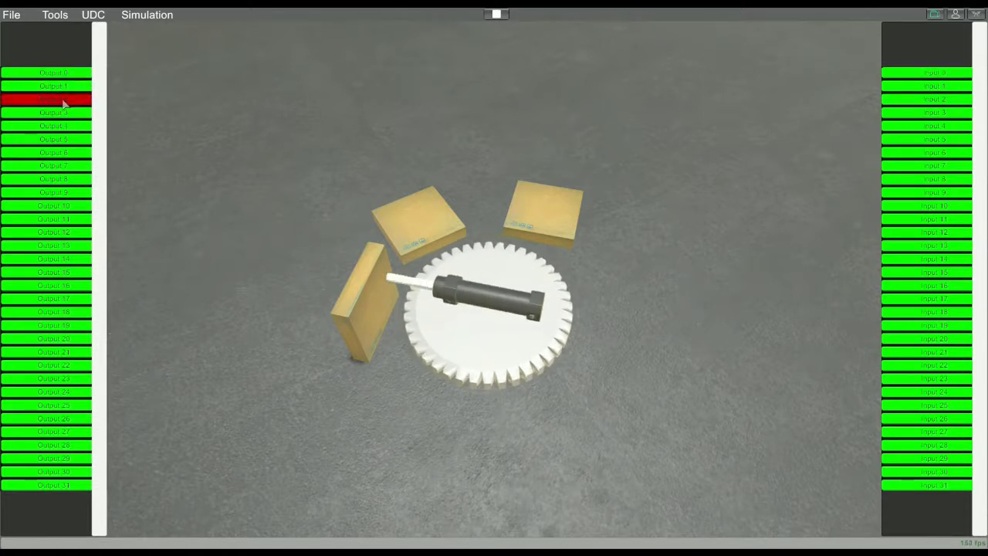
click(63, 101)
click(66, 114)
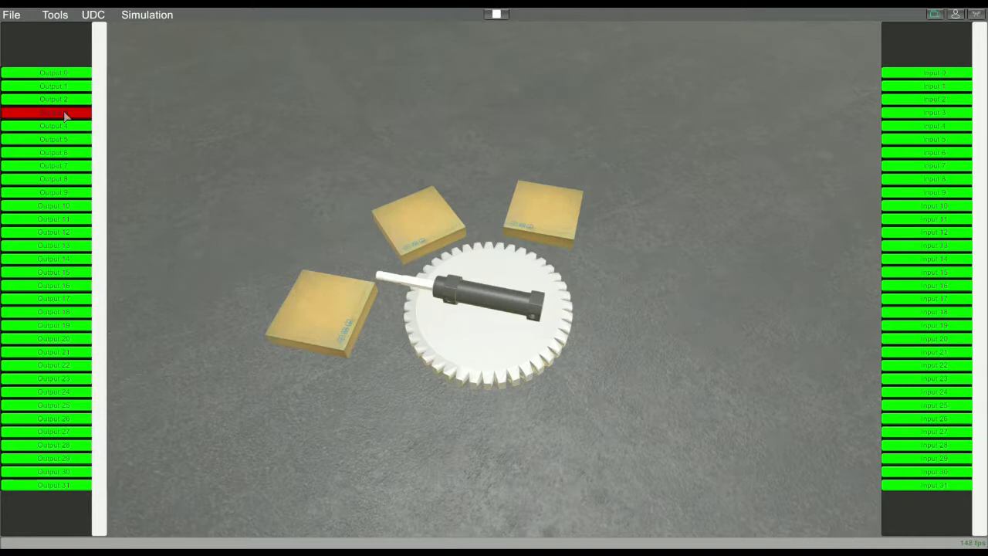
Switch off Output 3 and test rotating the gear in both directions with Output 1 and Output 0
click(65, 113)
click(66, 91)
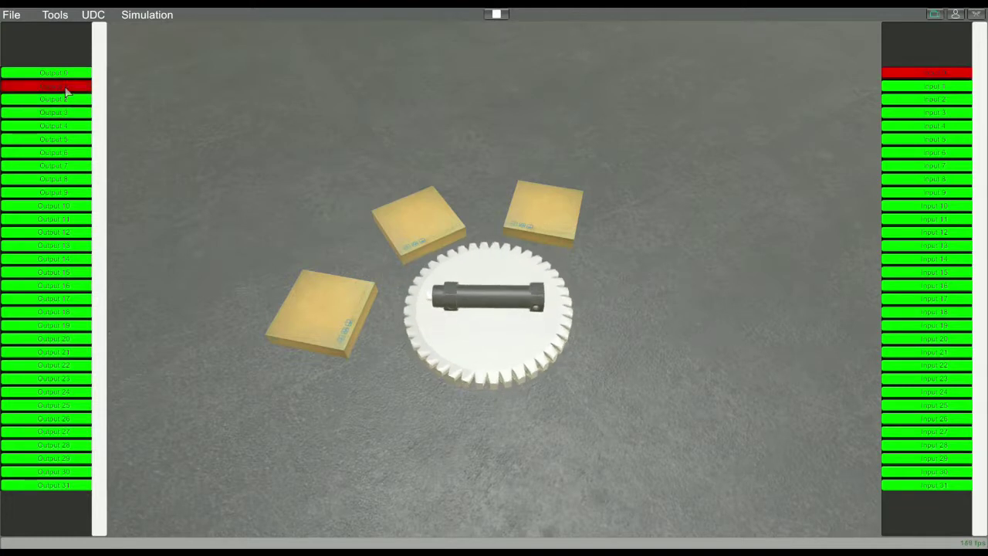
click(66, 85)
click(66, 74)
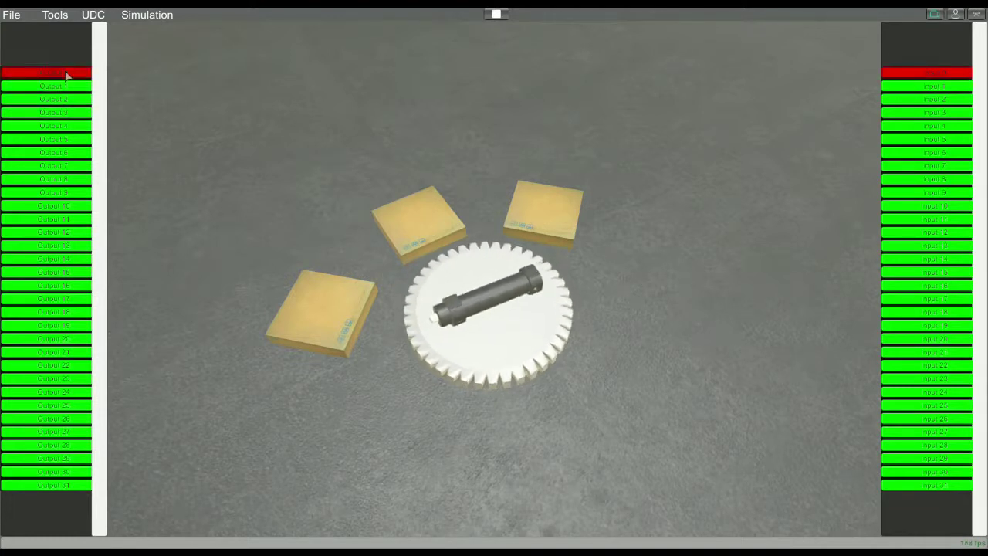
click(67, 74)
click(67, 73)
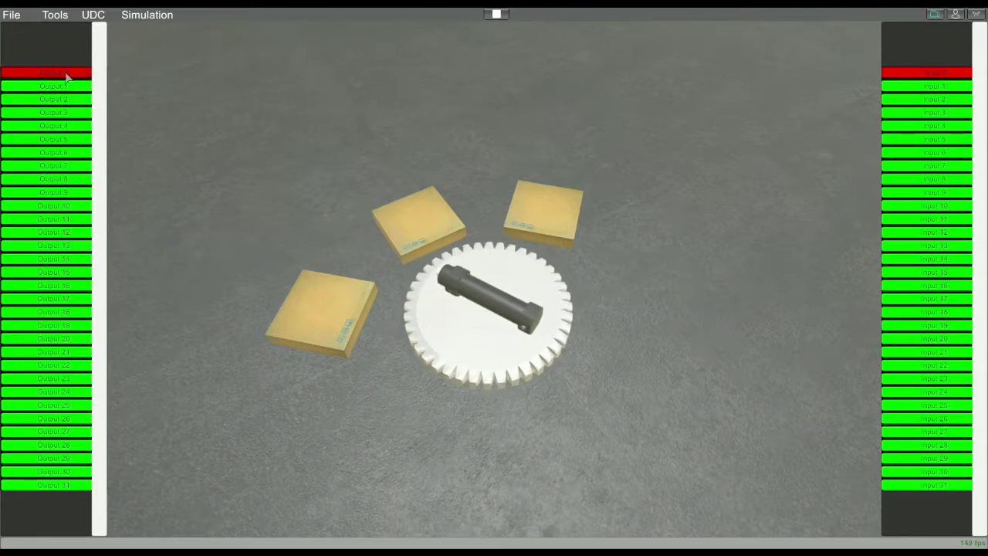
click(66, 73)
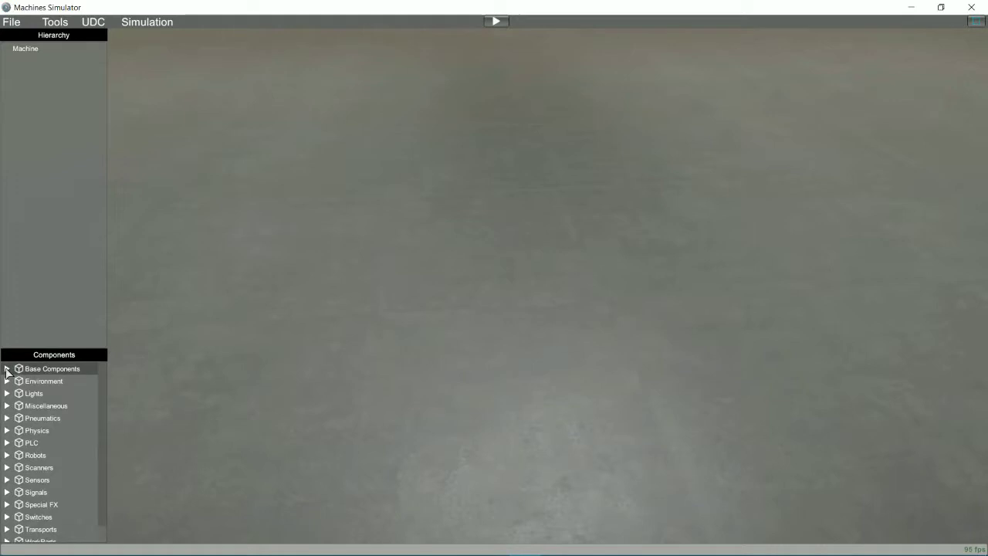
Add a static element from the base components to the empty scene
click(7, 369)
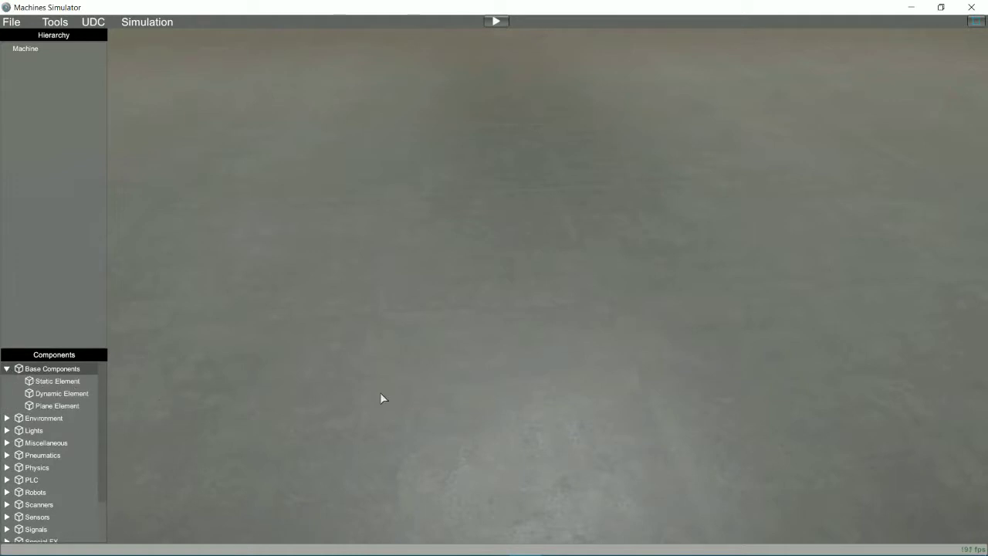
click(63, 382)
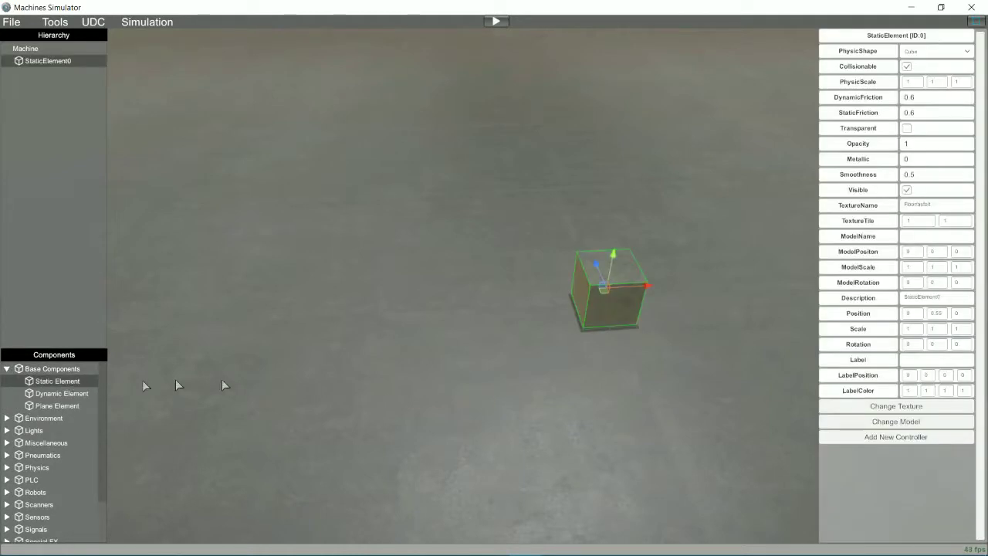
key(d)
right_drag(475, 360, 469, 317)
key(w)
key(s)
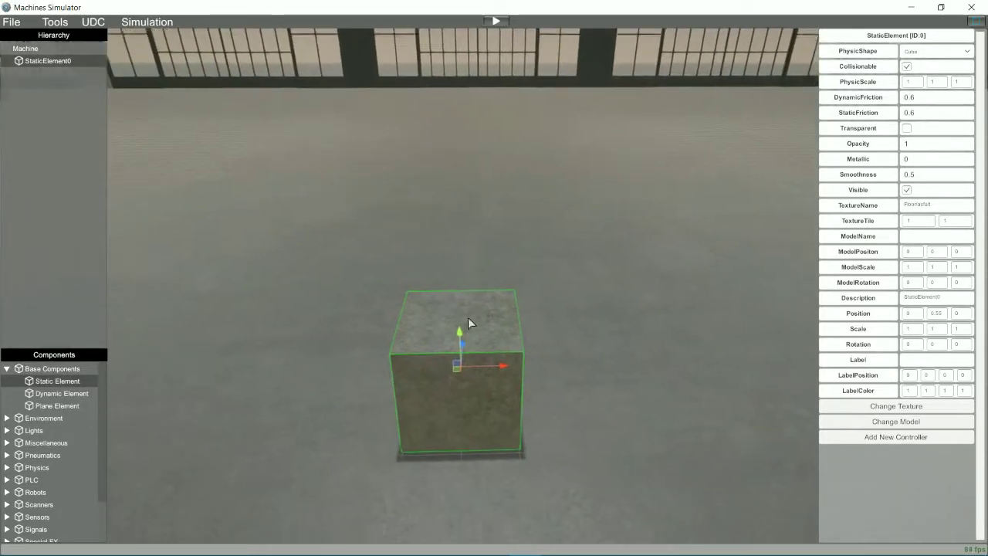
click(880, 437)
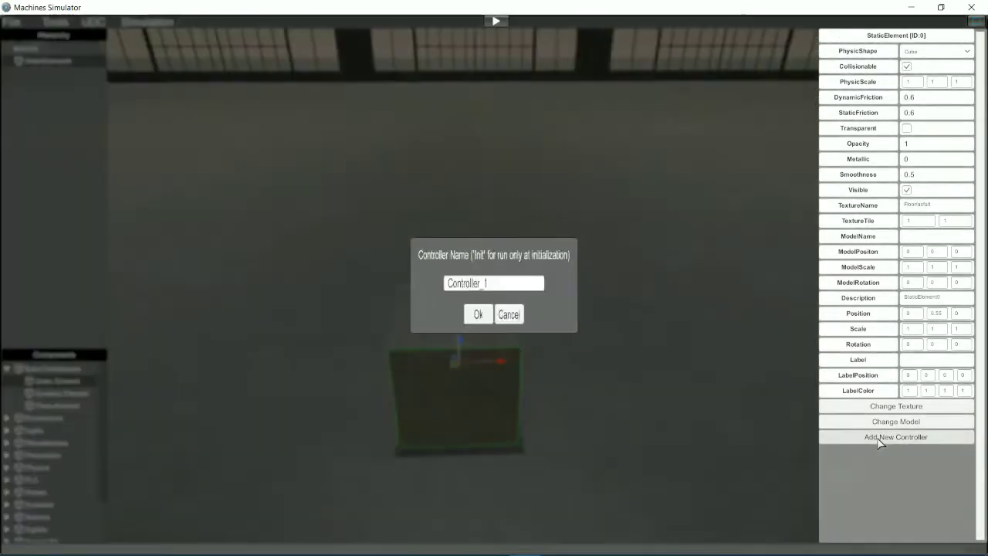
click(530, 314)
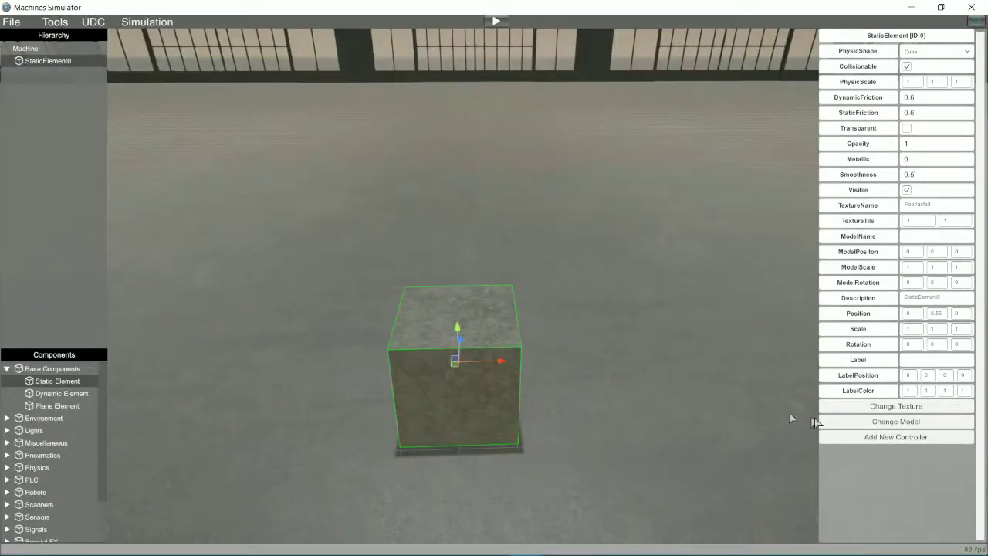
Change the static element's model to Pinza_Gear from the Machines category
click(874, 421)
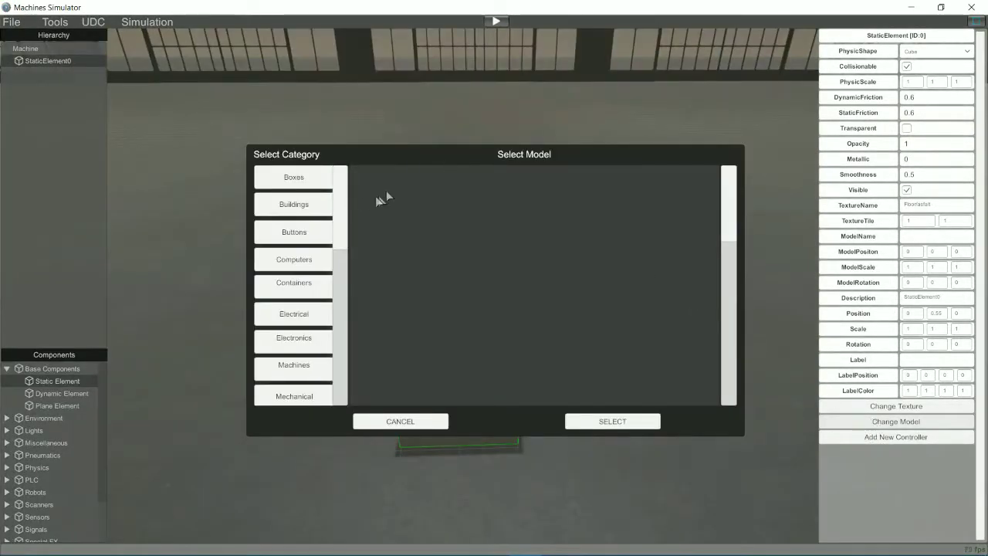
drag(343, 199, 345, 246)
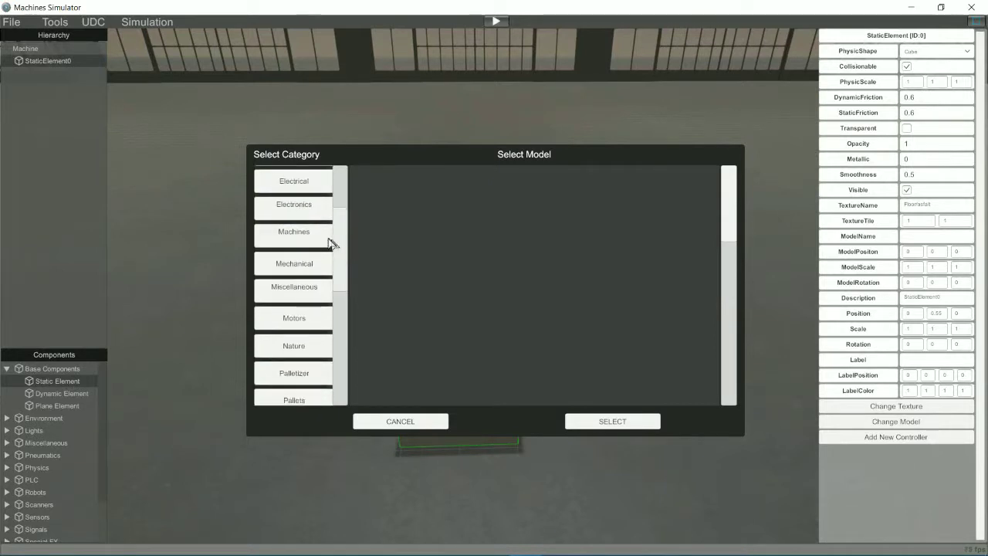
click(324, 240)
drag(734, 212, 745, 282)
click(652, 262)
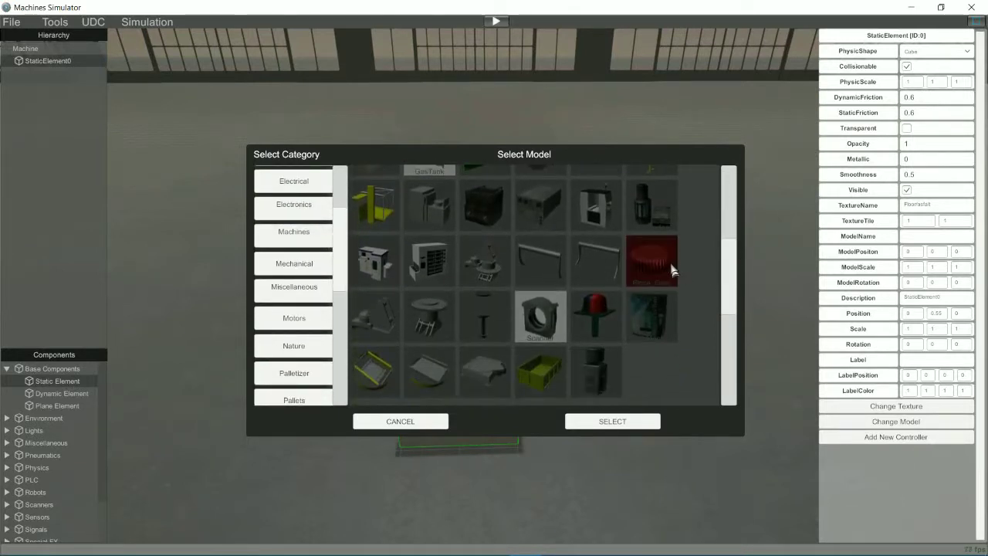
click(647, 422)
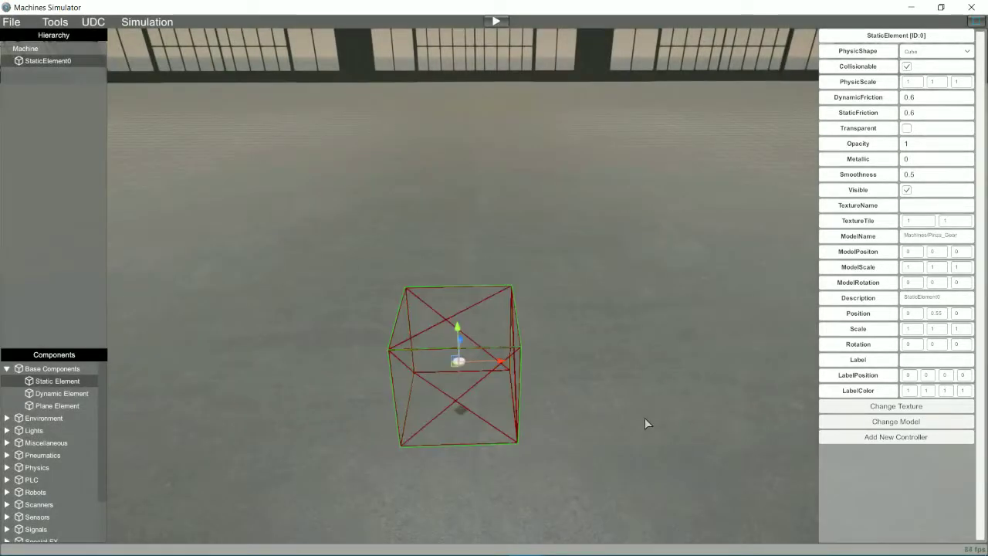
Set the gear's model scale to 9 in X, 5 in Y and 9 in Z
click(909, 267)
text(9)
click(960, 267)
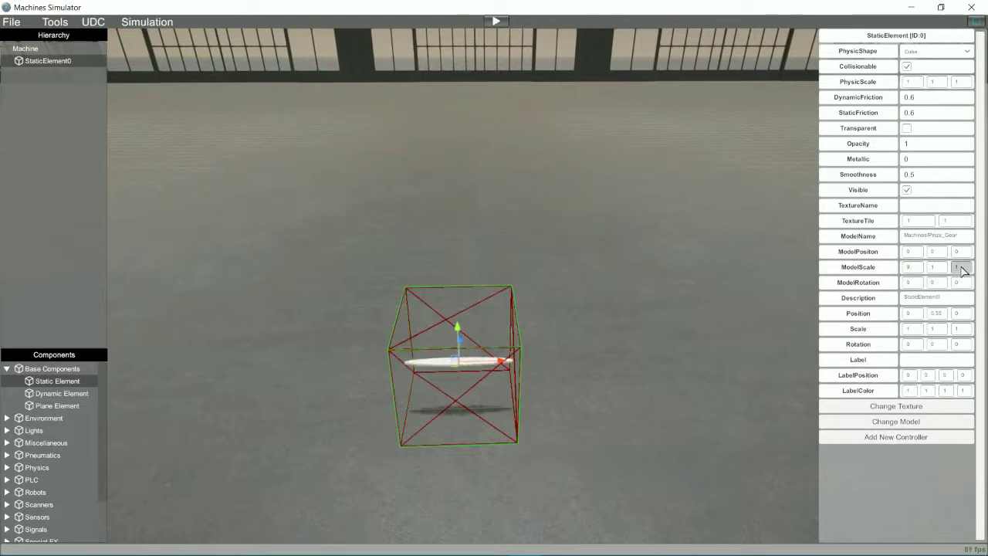
text(90.1)
click(935, 271)
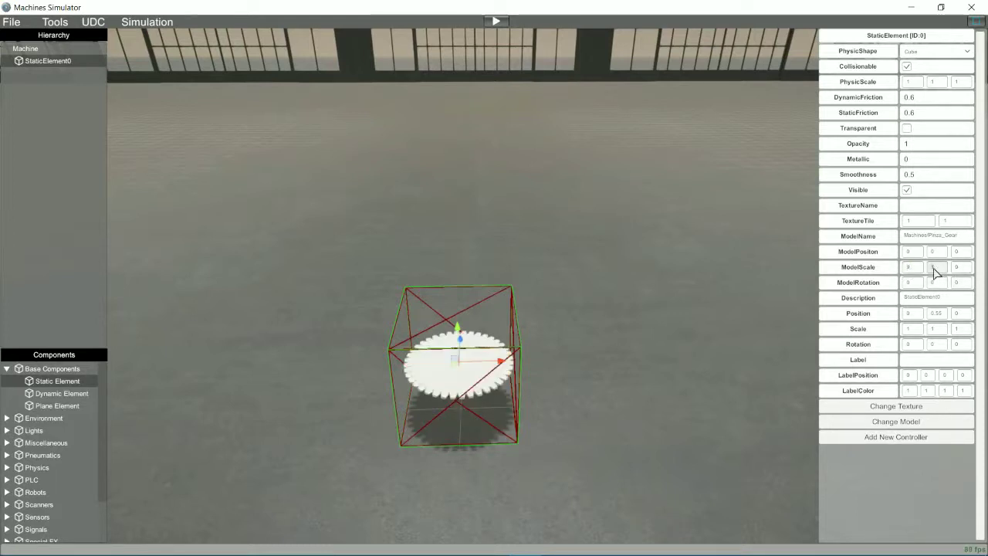
text(0.1)
click(930, 271)
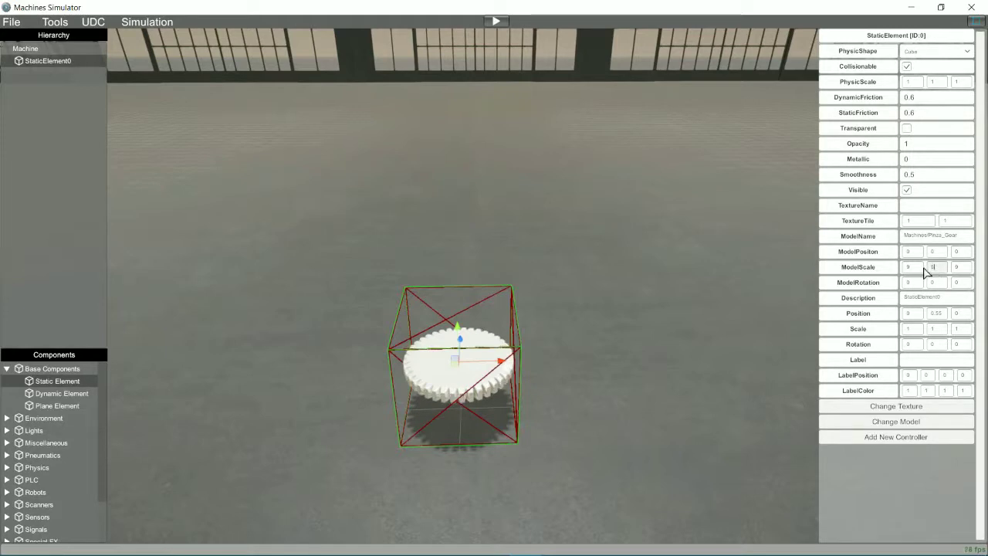
Set the gear's physics scale to 0.6 in X and Z to fit its collision box to the model
right_drag(618, 325, 570, 270)
scroll(571, 394, up, 4)
scroll(570, 278, down, 2)
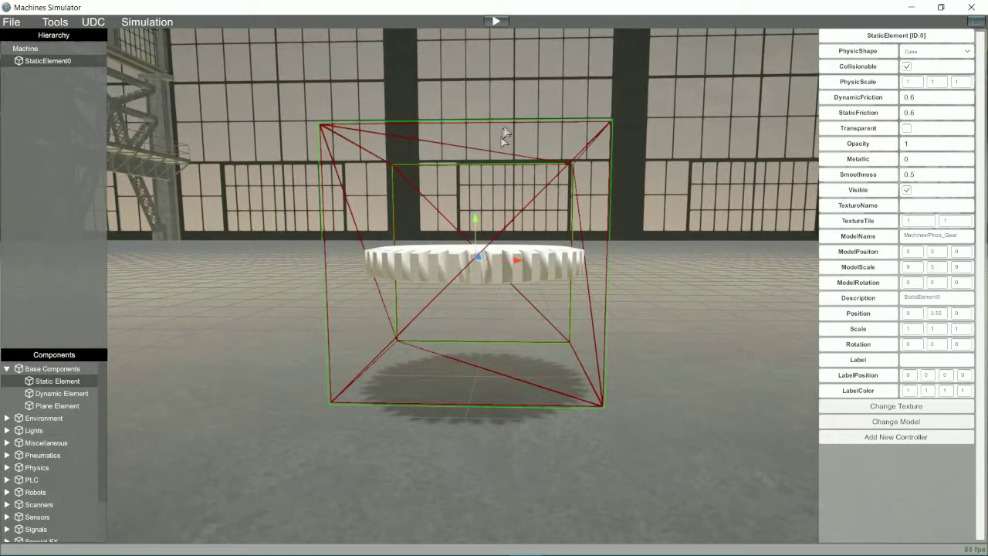
click(918, 84)
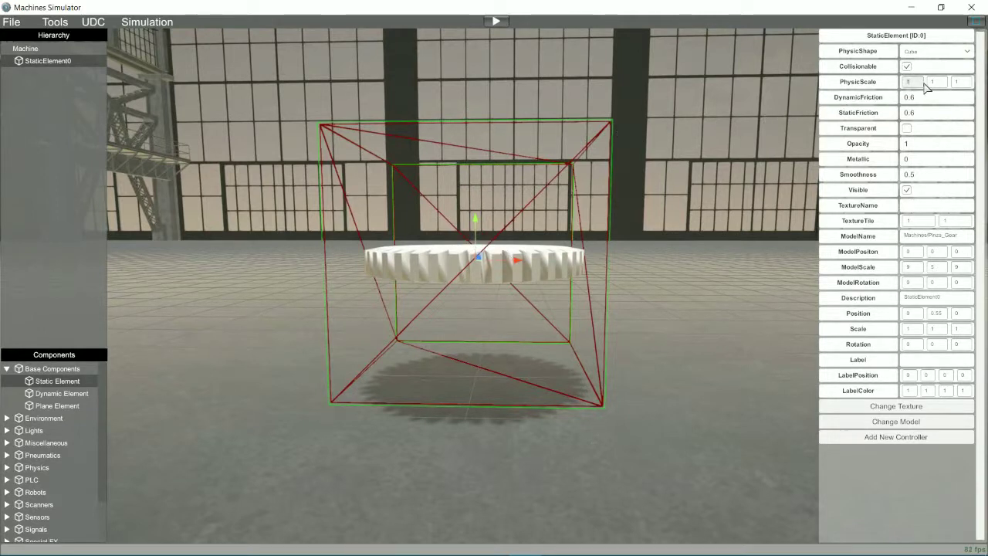
text(0.7)
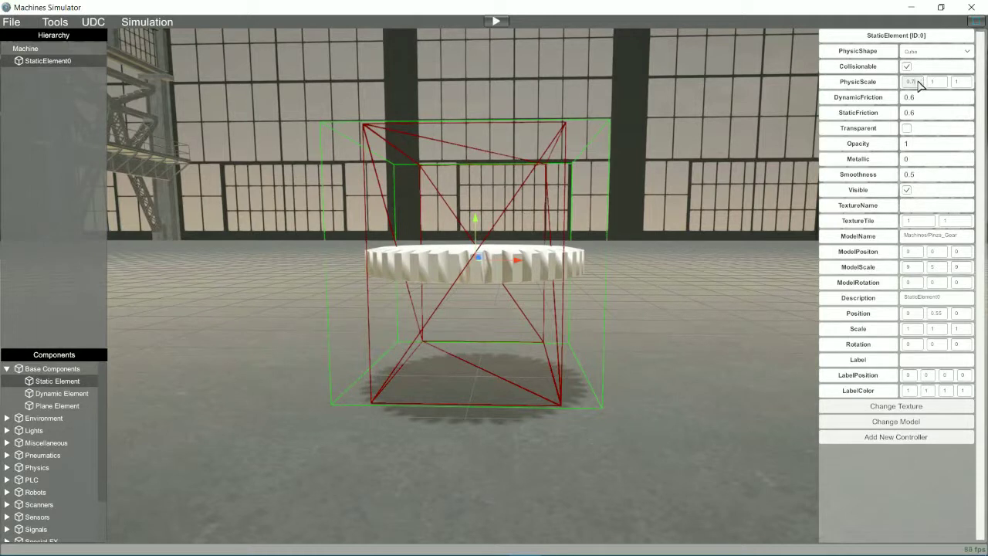
key(BackSpace)
text(6)
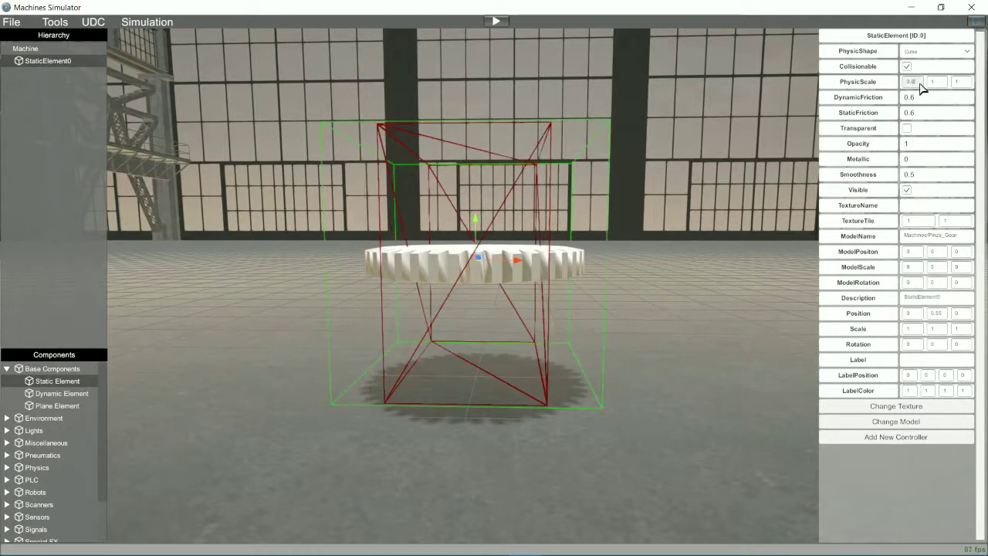
drag(905, 82, 900, 82)
key(ctrl+c)
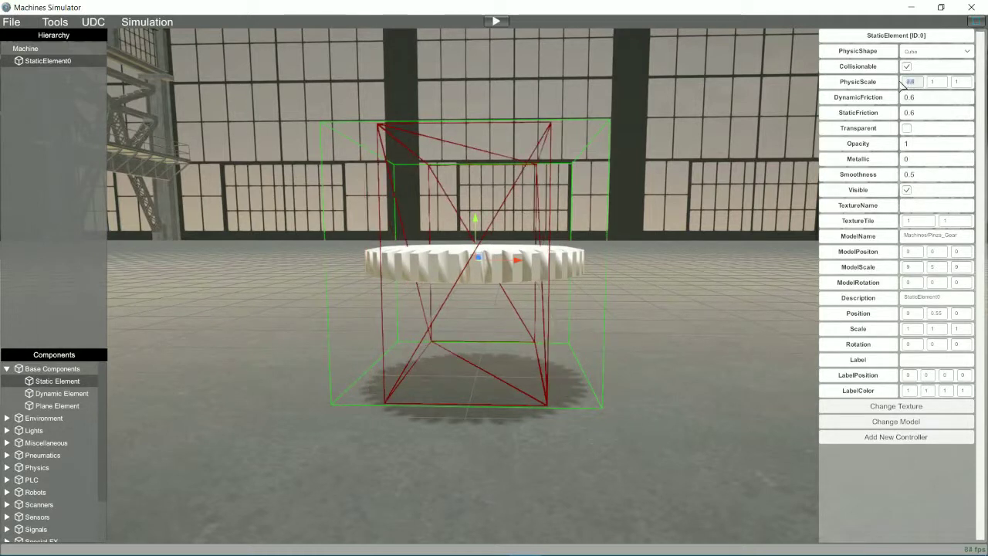
click(964, 84)
key(ctrl+v)
Set the Y value of the gear's physics scale to 0.15
click(939, 84)
click(938, 82)
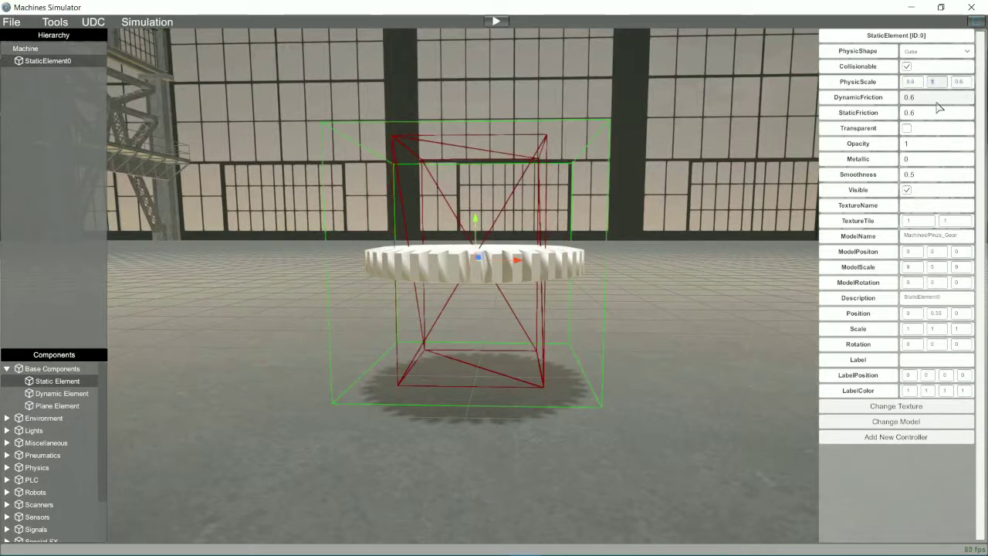
text(0.2)
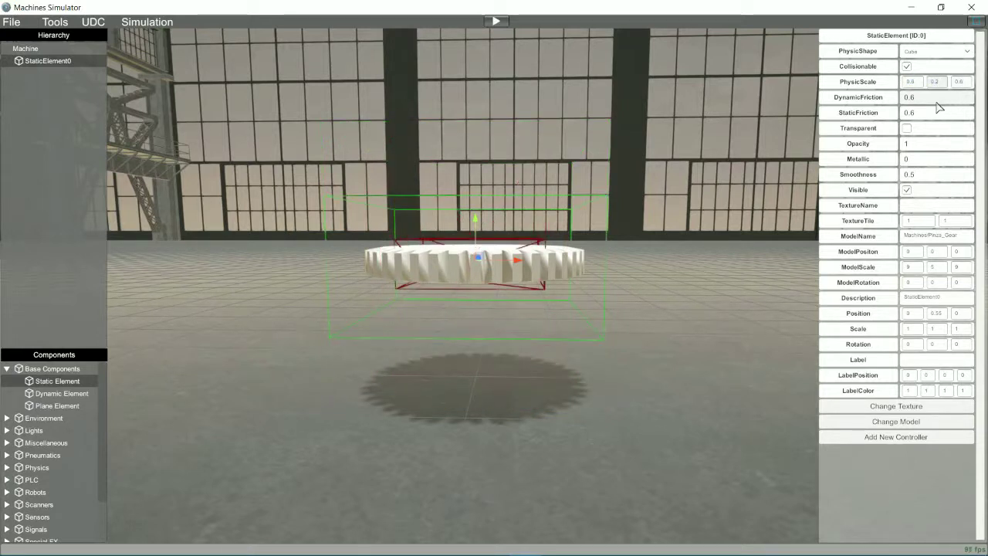
key(BackSpace)
text(1)
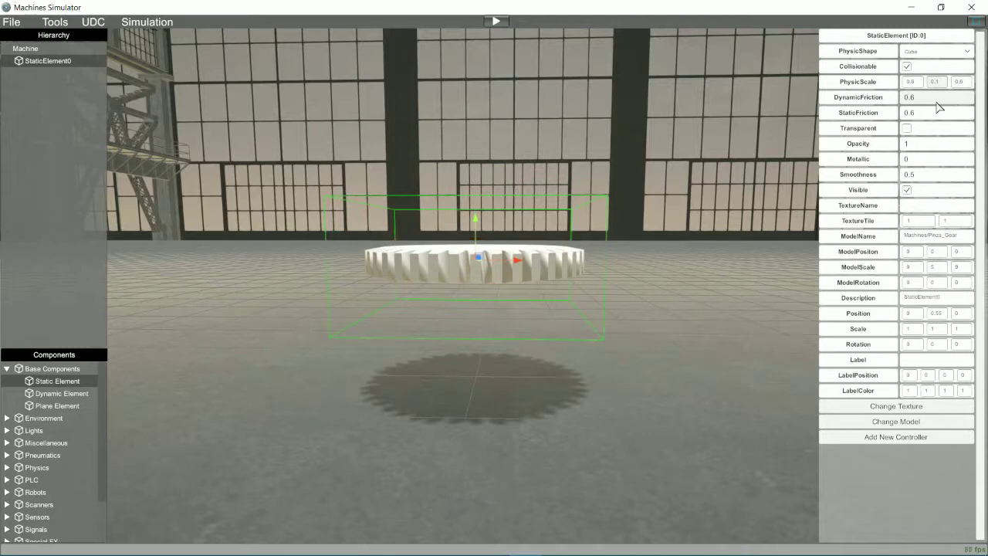
text(5)
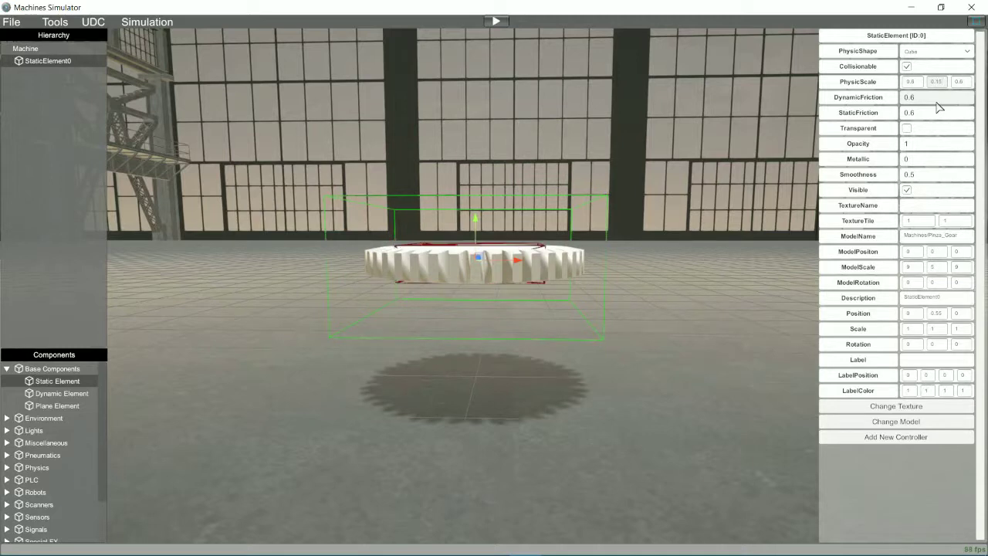
Lower the gear along its vertical axis to the floor, at a height of about 0.01
right_drag(681, 261, 615, 291)
scroll(671, 371, up, 3)
scroll(673, 264, down, 5)
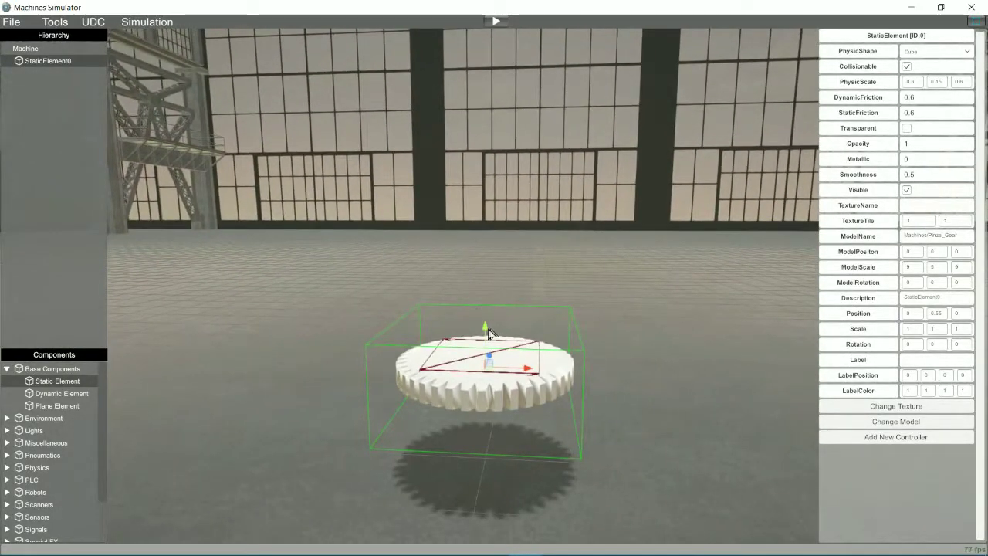
drag(487, 331, 491, 427)
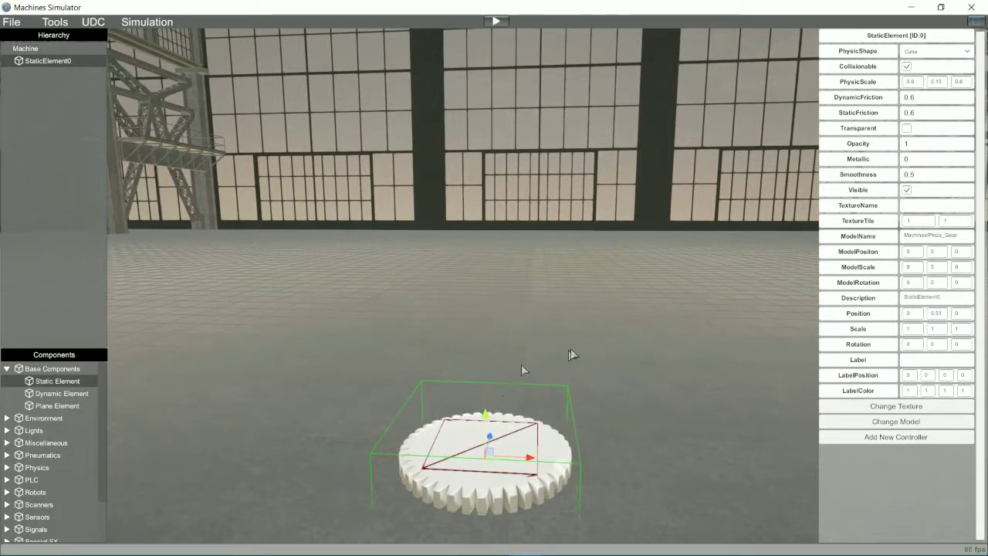
Add a new controller to the gear and name it Rotation_Clk
scroll(572, 352, down, 3)
scroll(572, 349, up, 3)
right_drag(572, 349, 591, 435)
scroll(591, 435, down, 3)
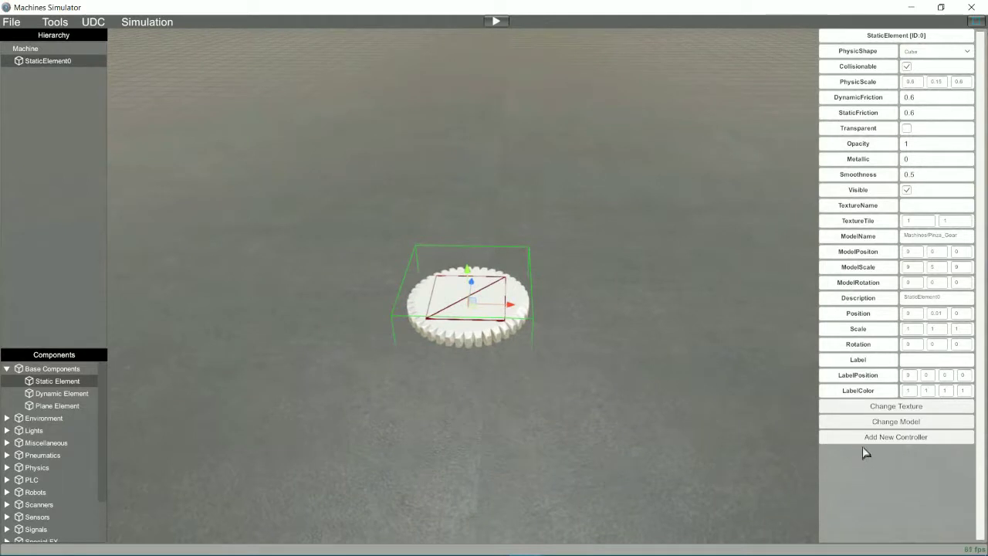
click(870, 438)
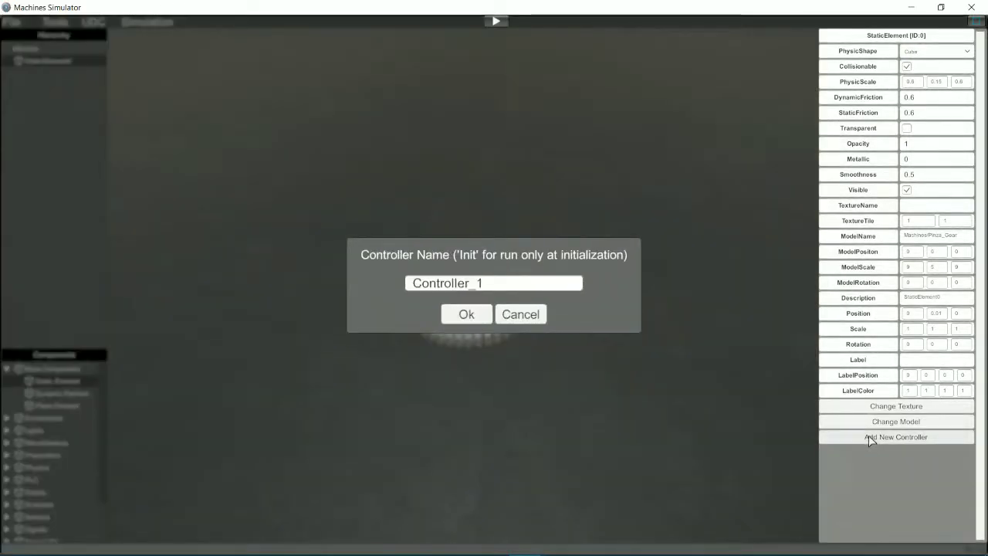
click(467, 313)
click(712, 49)
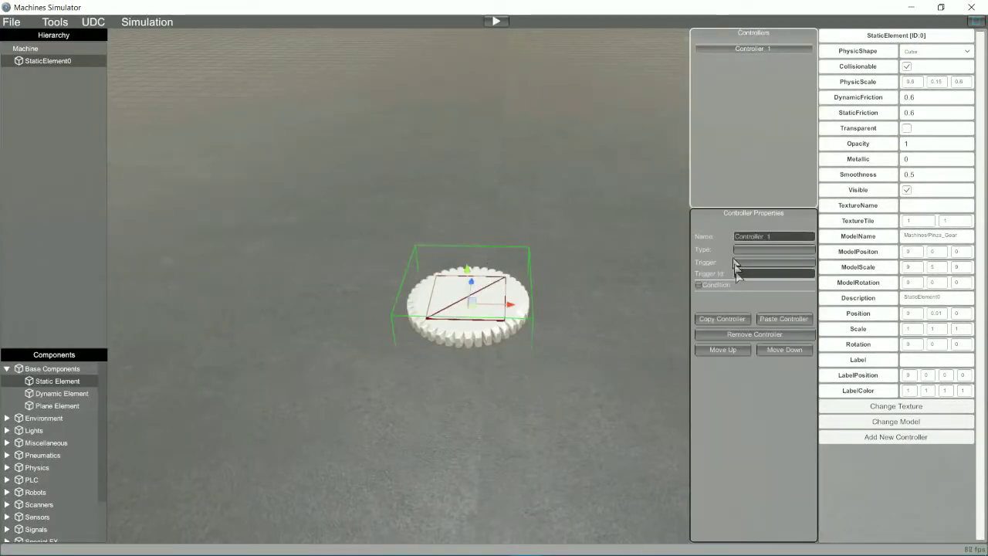
drag(775, 236, 722, 239)
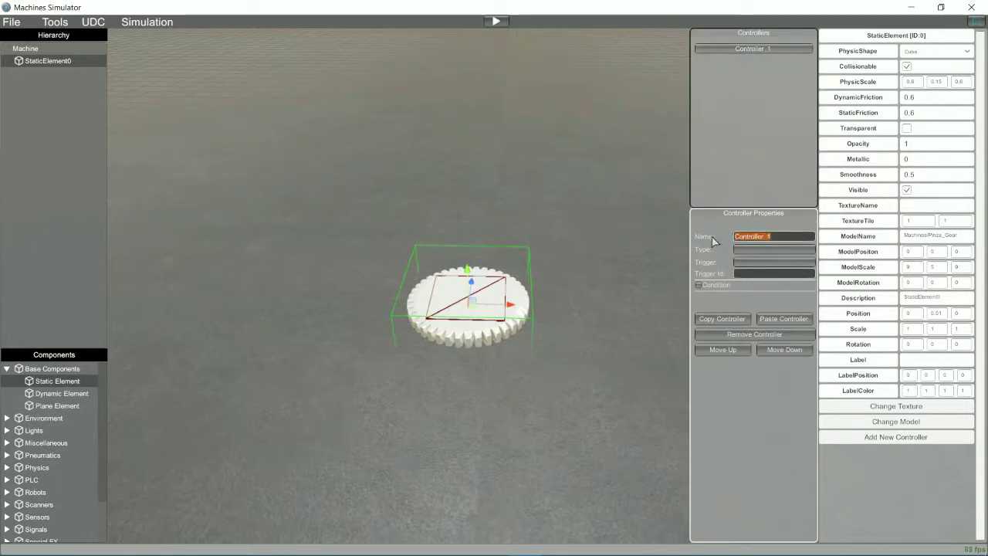
text(Rotation )
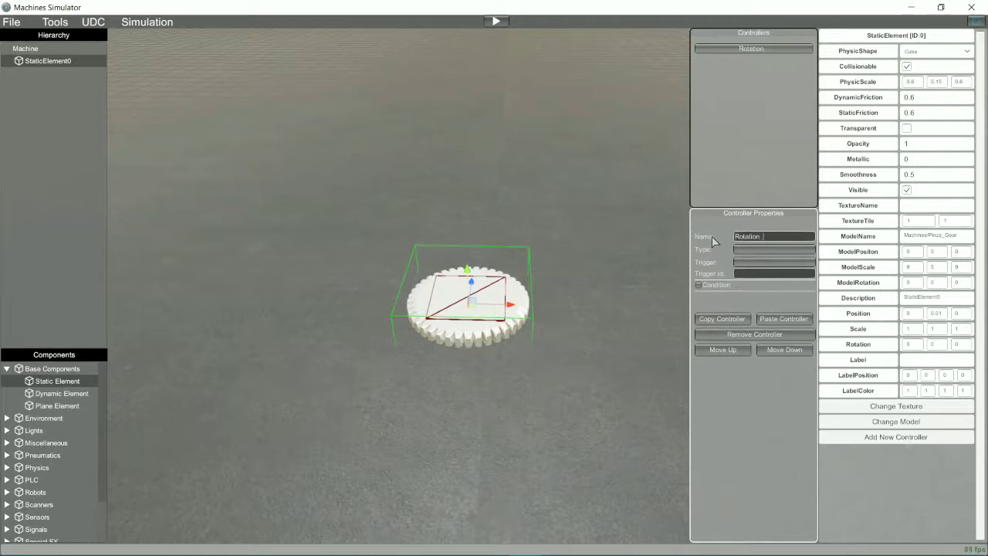
text(Clk)
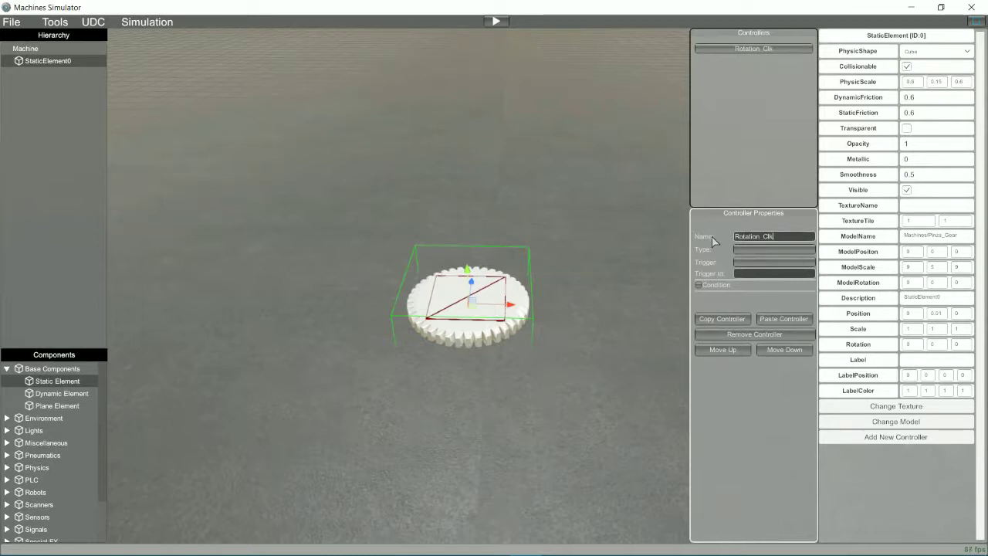
Set the Rotation_Clk controller's type to AnimationRotations and its trigger to Dig.Out
click(756, 251)
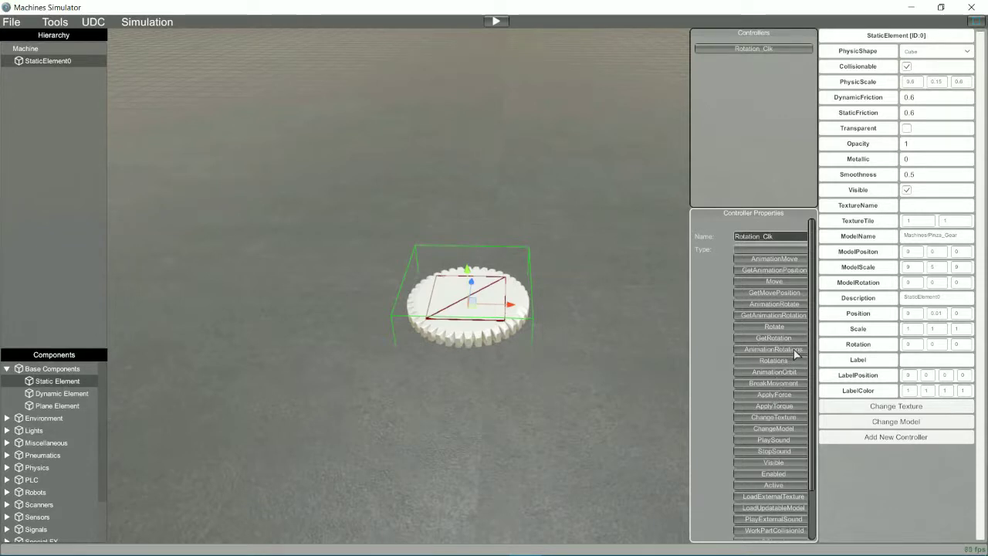
click(767, 350)
click(767, 263)
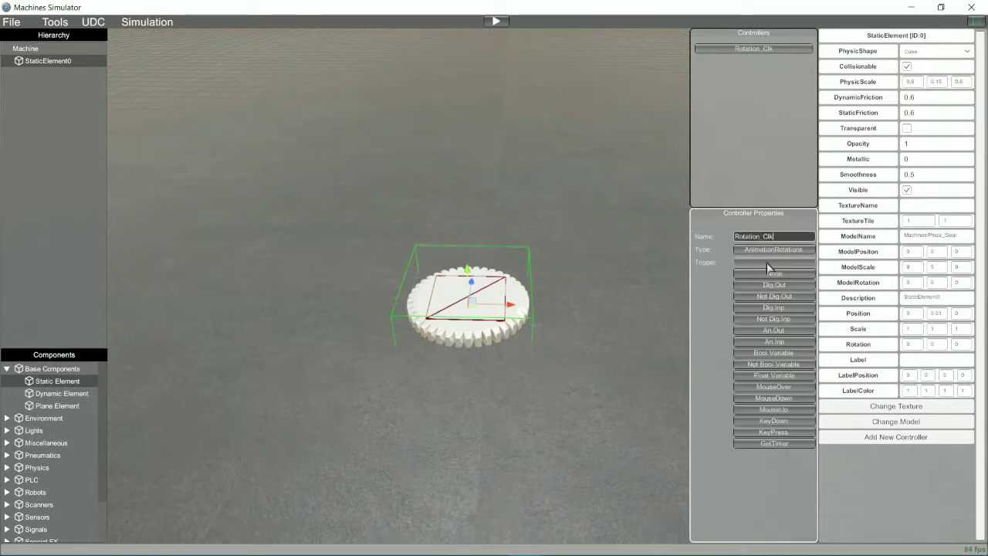
click(782, 289)
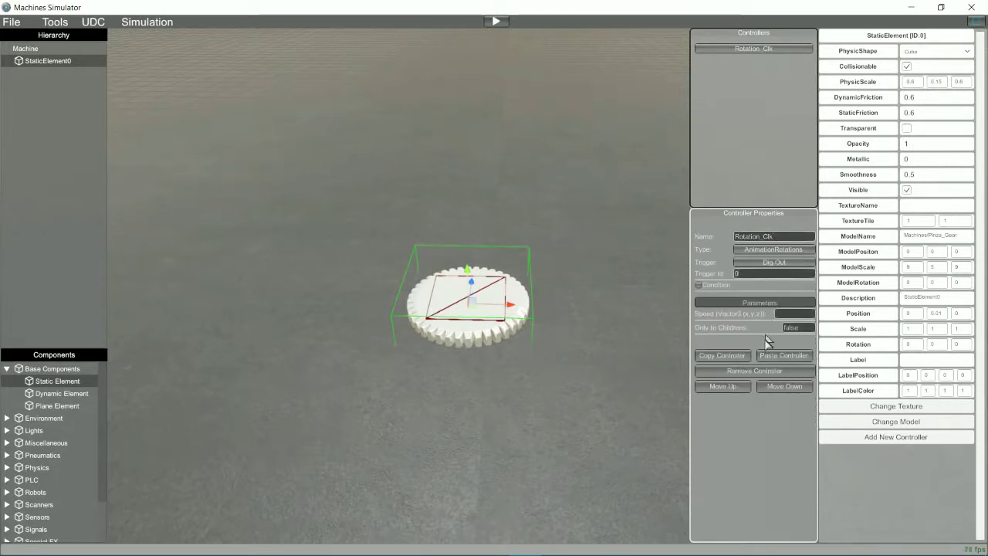
Change the controller type to AnimationRotate and set axis Y, 45 degrees, speed 20 and sense 0
click(793, 250)
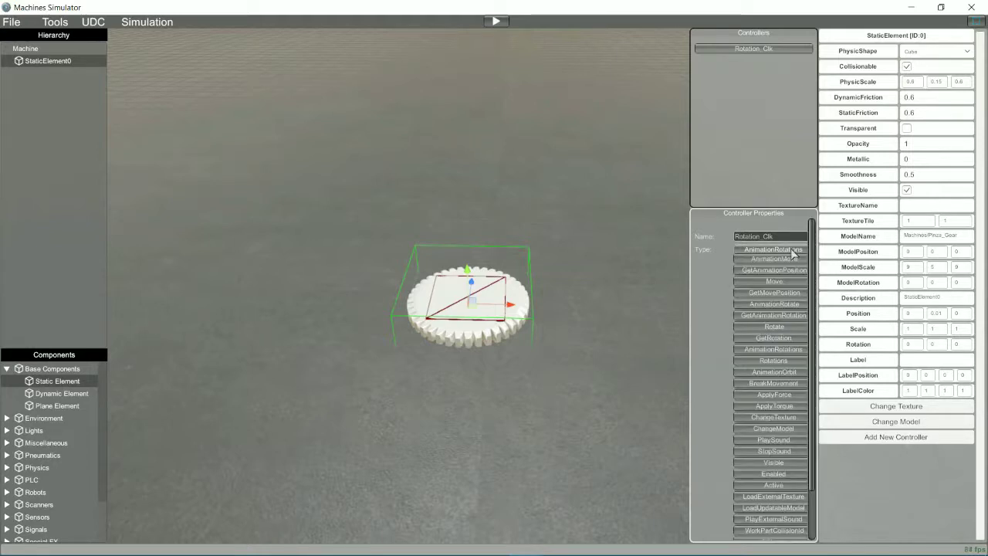
click(790, 303)
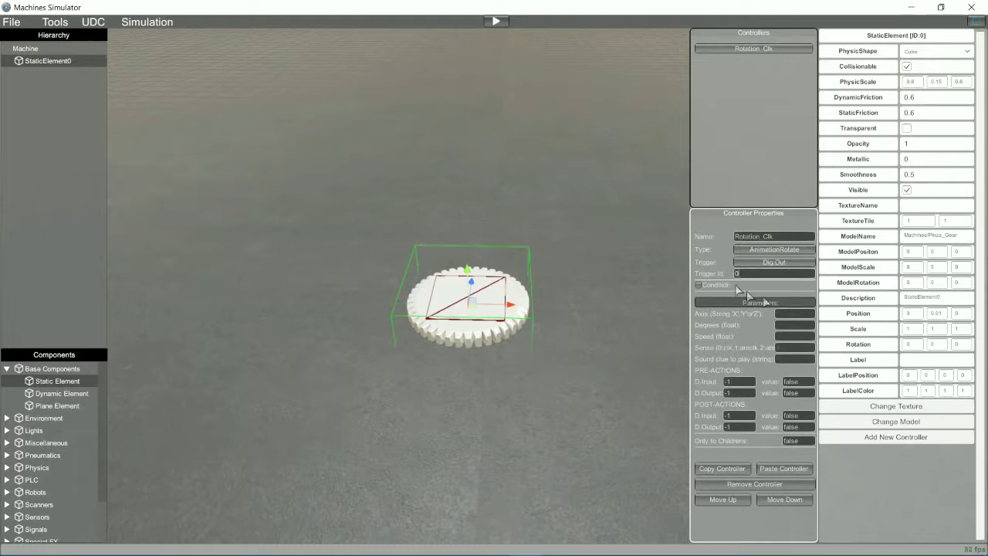
click(797, 312)
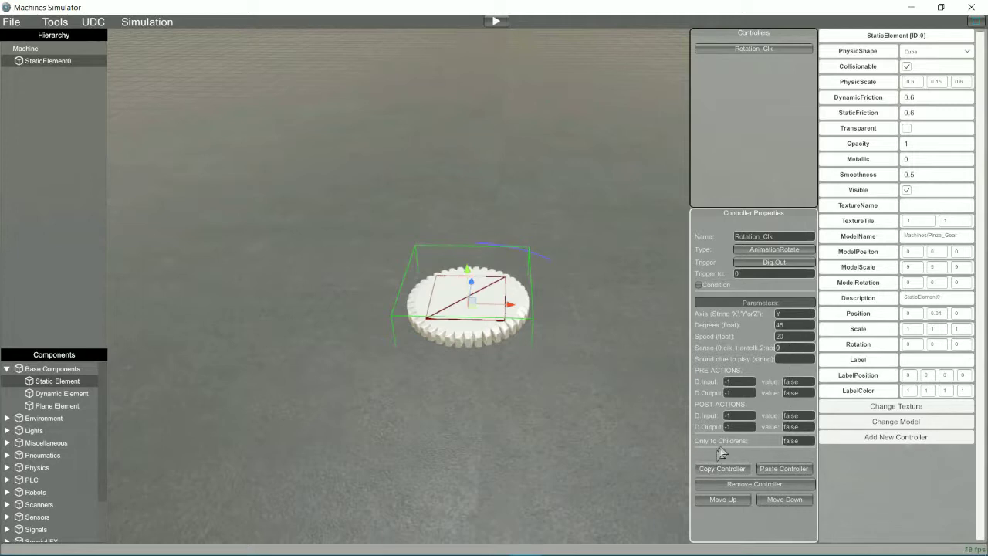
Duplicate the Rotation_Clk controller on the gear and rename the copy Rotation_AntiClk
click(779, 471)
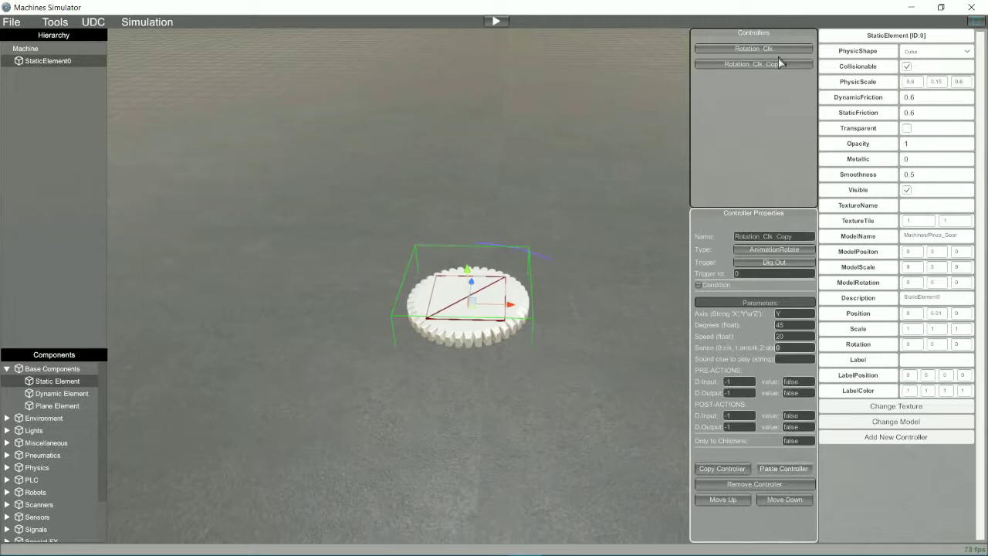
click(804, 239)
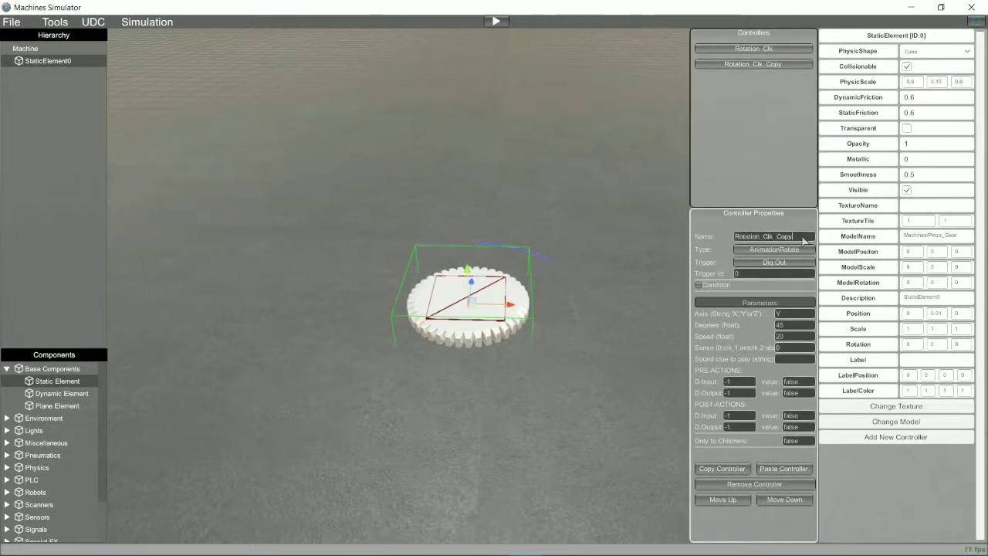
key(BackSpace)
key(BackSpace)
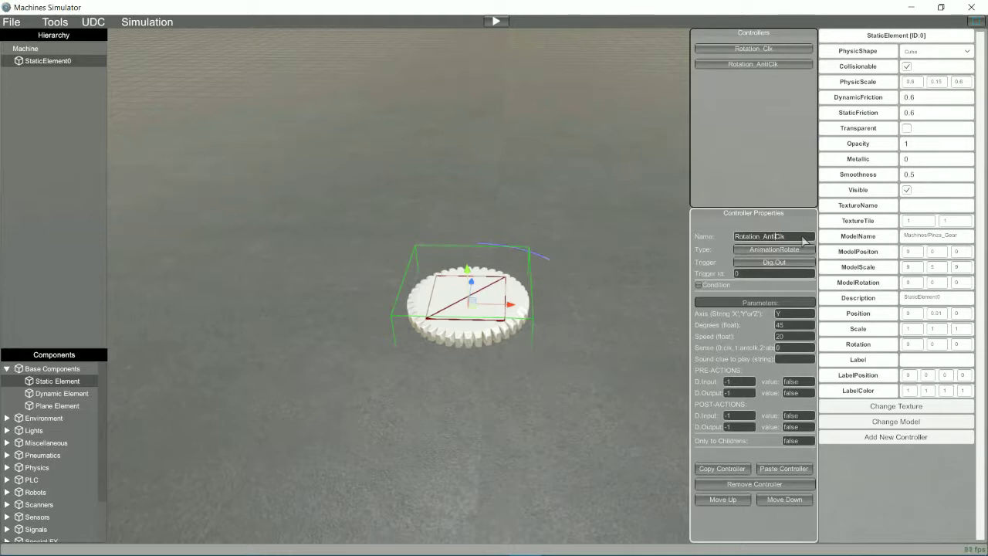
Set the Rotation_AntiClk controller's trigger ID to 1 and its sense to 1
click(747, 275)
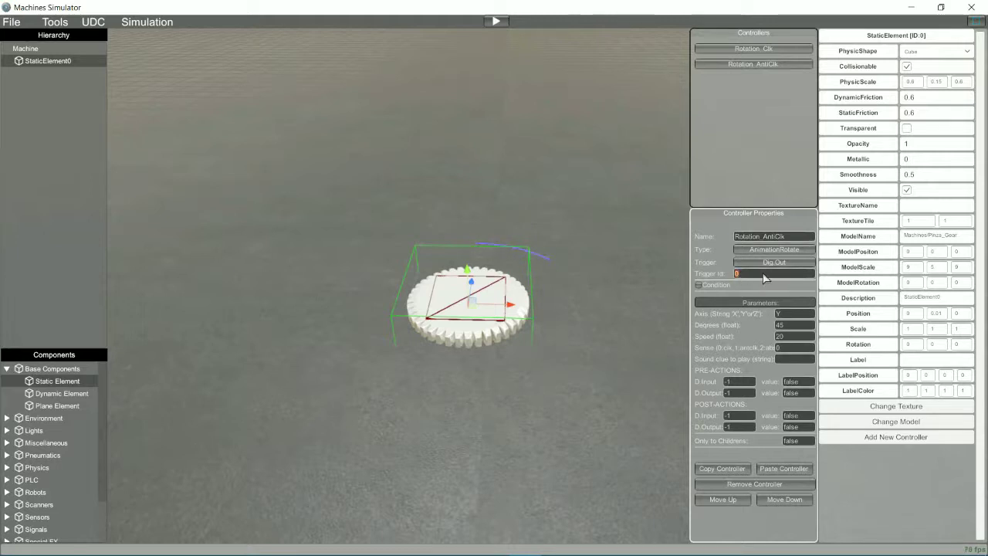
click(782, 328)
click(780, 351)
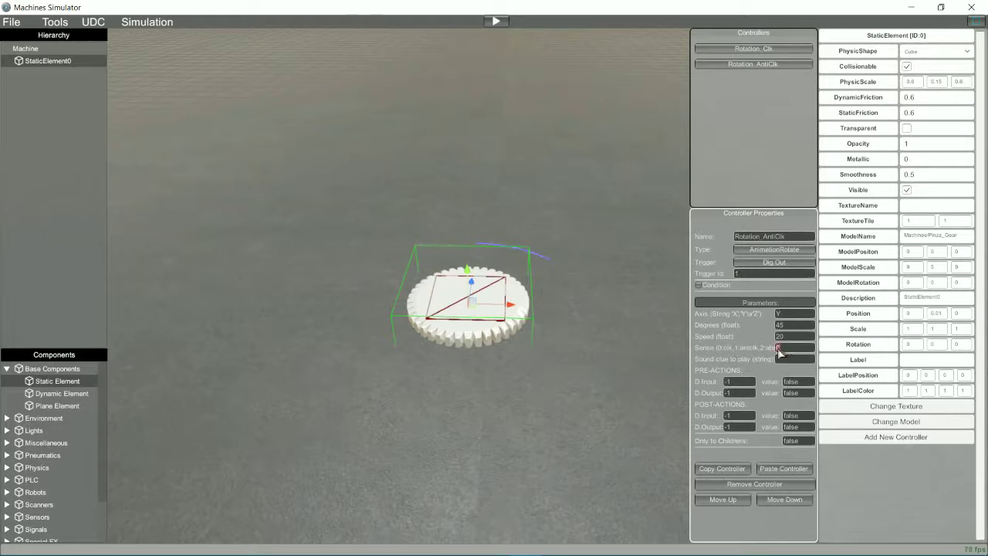
text(1)
Run the simulation, test the gear's rotation with Output 0 and Output 1 in turn, and stop it
click(496, 21)
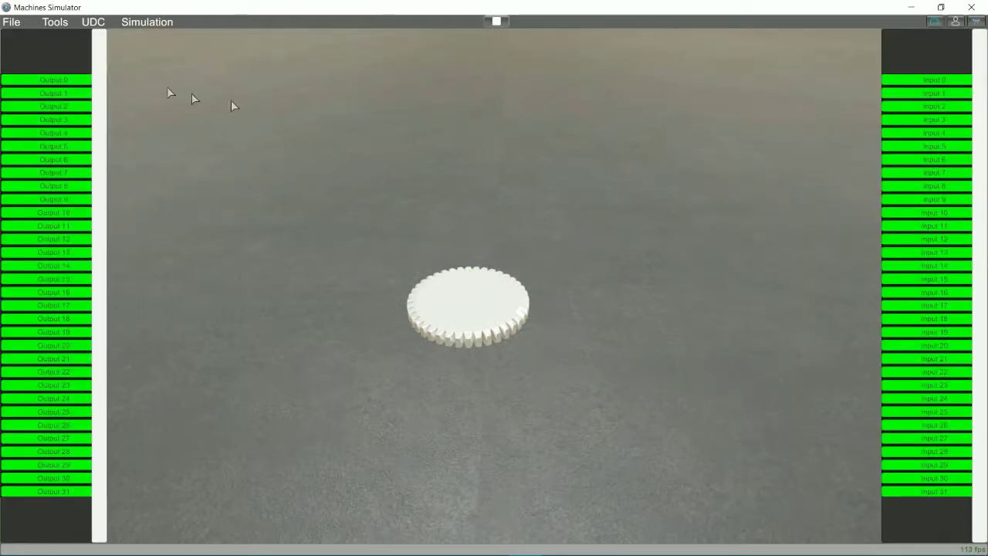
click(62, 80)
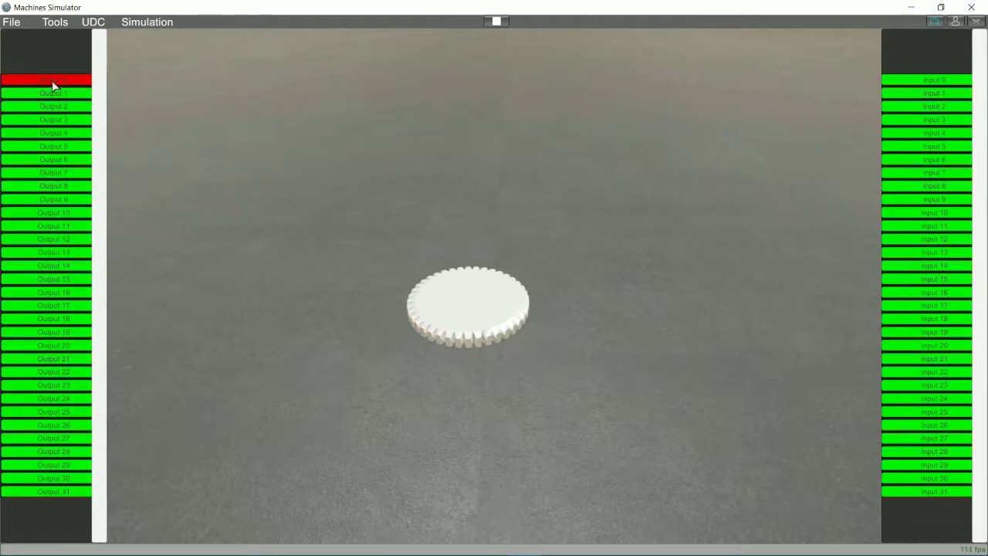
click(52, 80)
click(64, 94)
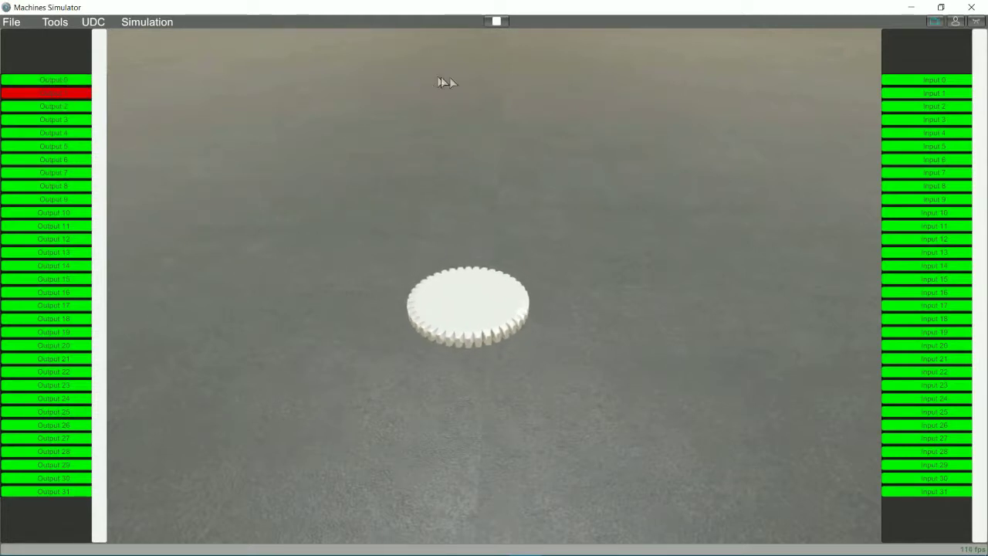
click(496, 22)
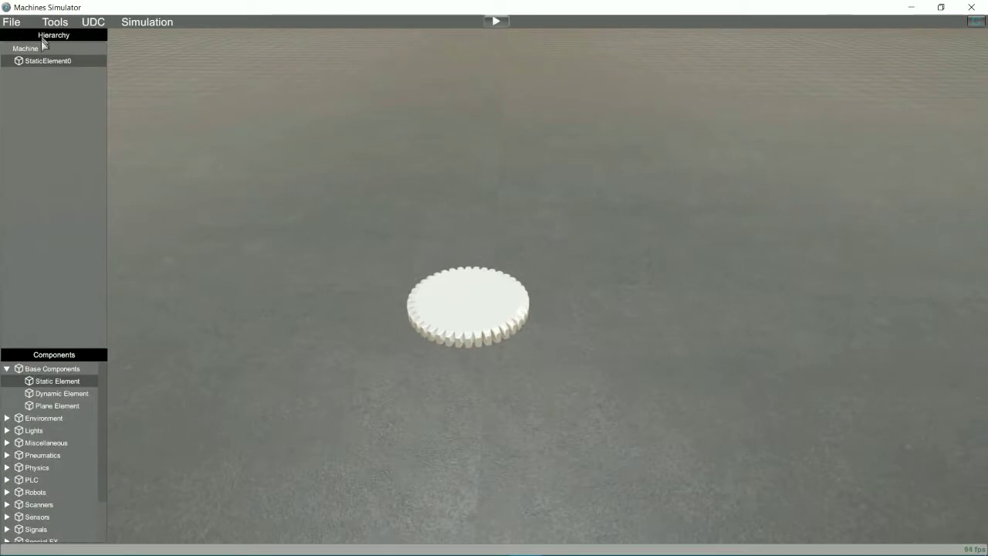
Rename the gear element to BaseCyl in its description
click(42, 62)
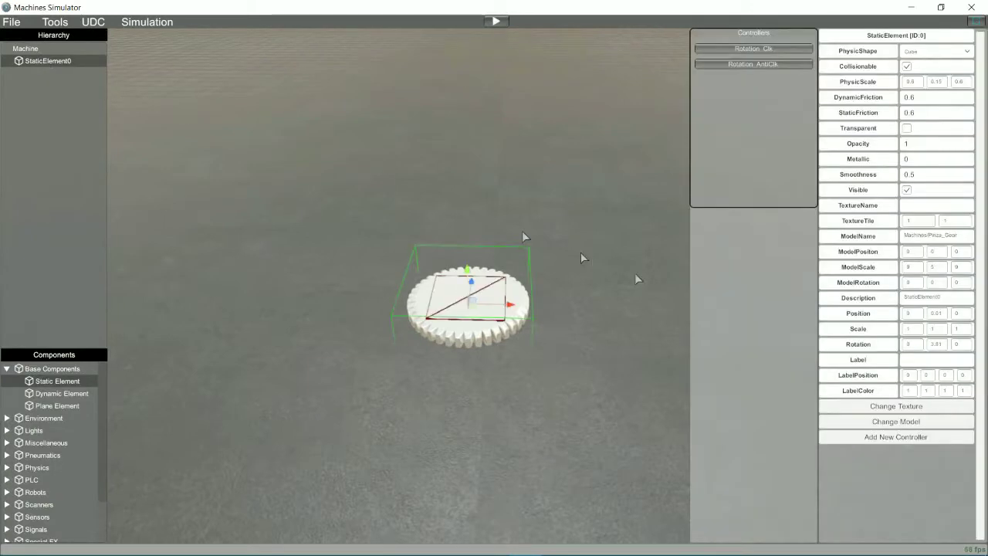
click(948, 298)
text(B)
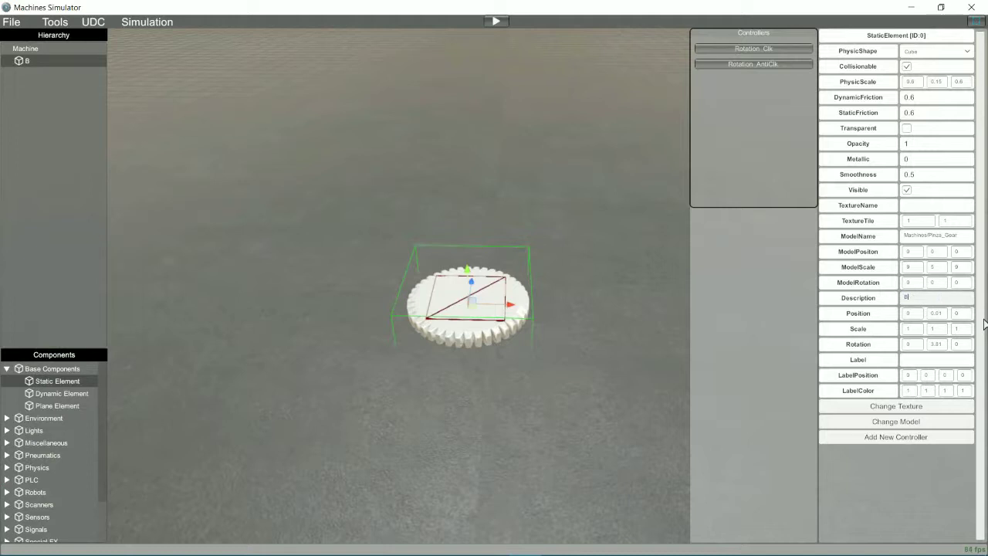
text(aseCyl)
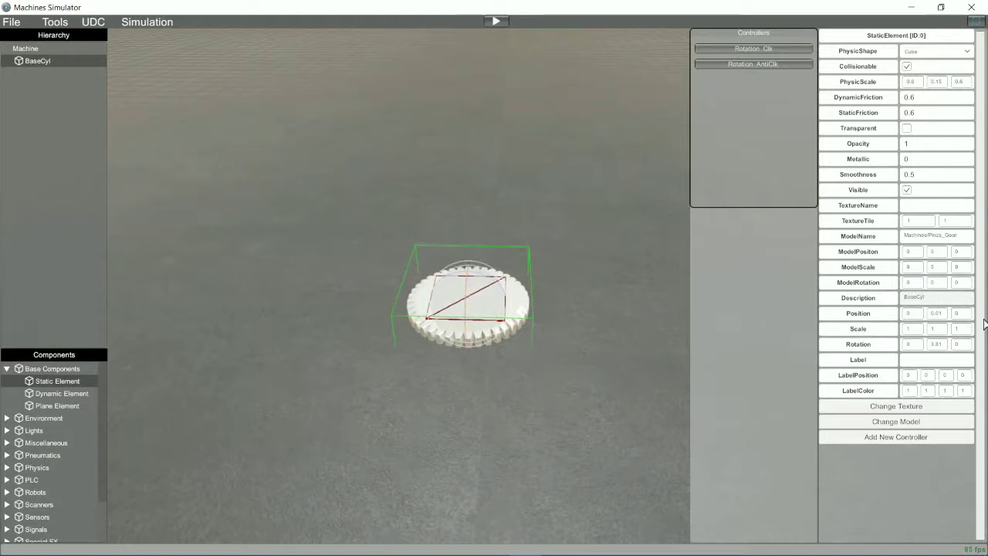
Add a second static element and change its model to the dark pneumatic cylinder body from the Pneumatics category
click(48, 382)
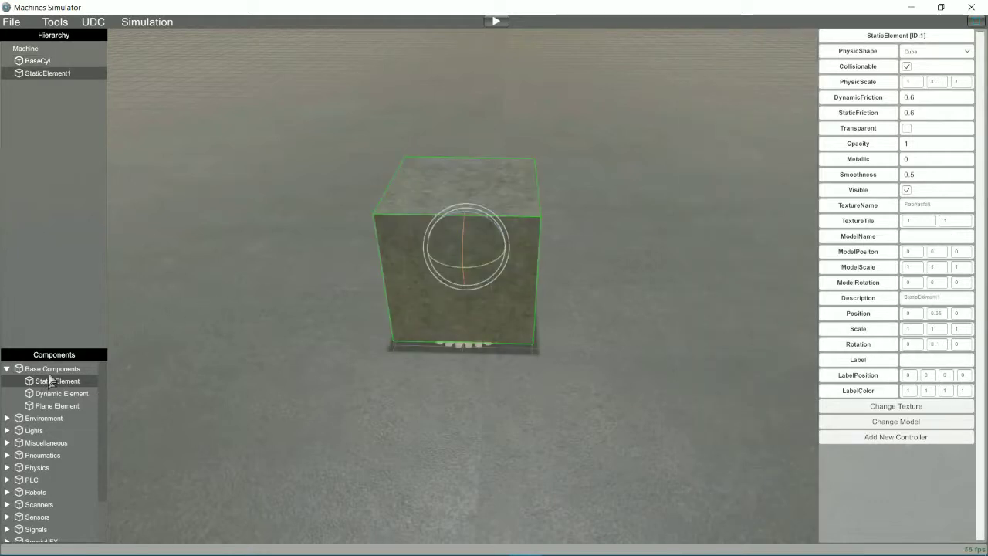
key(w)
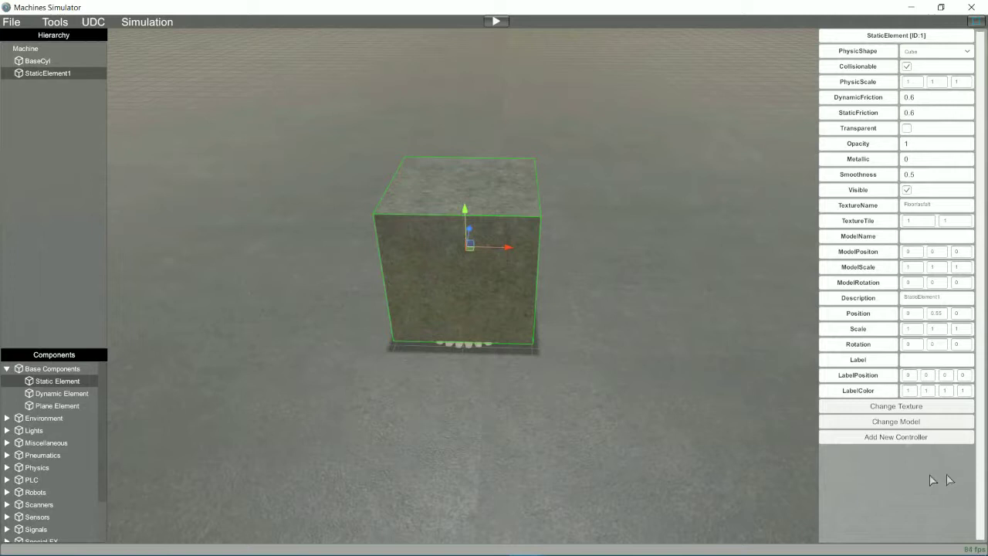
click(896, 422)
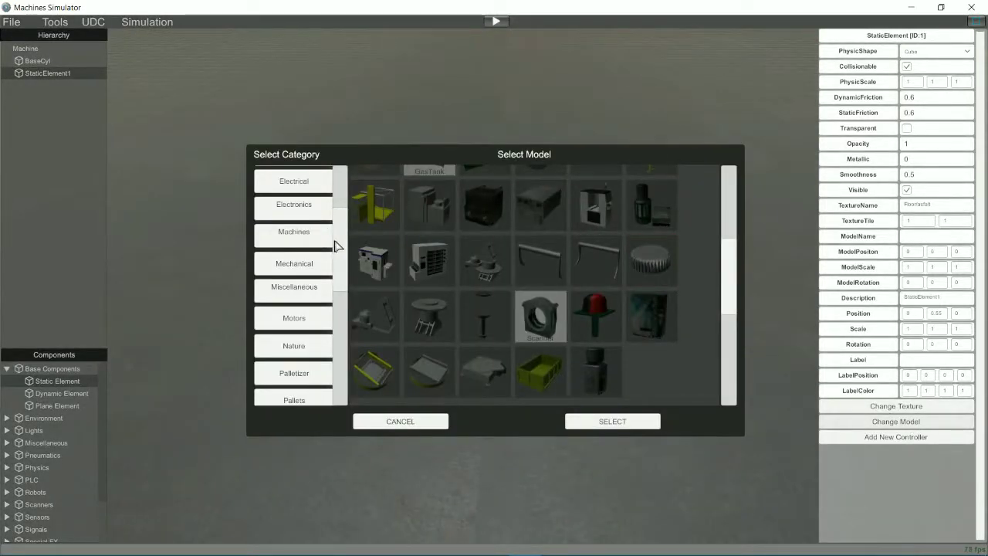
scroll(309, 258, down, 6)
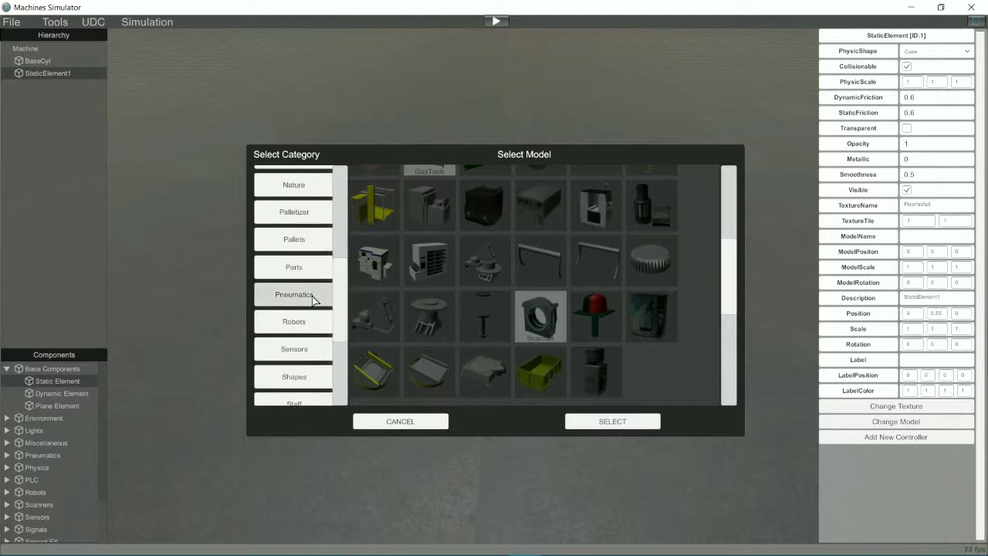
click(312, 295)
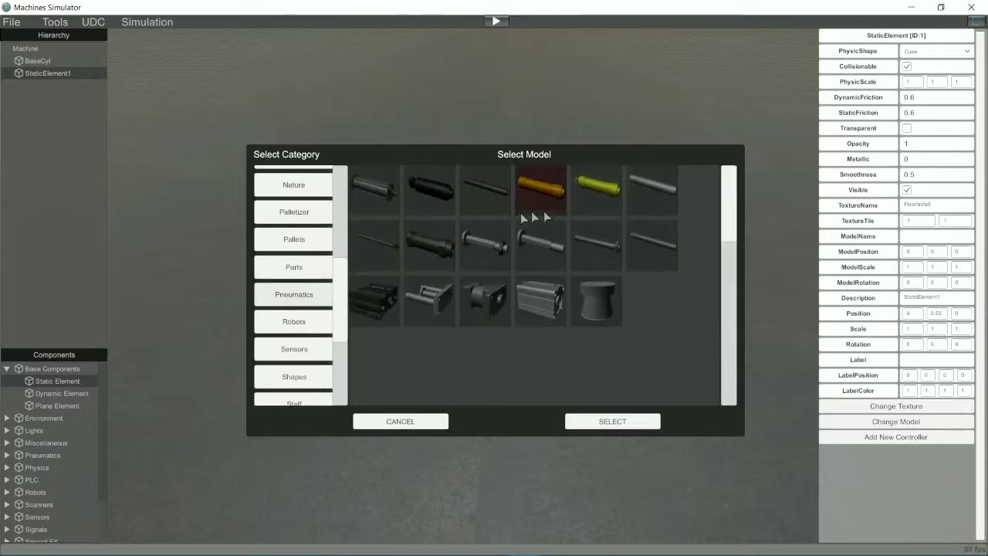
click(432, 239)
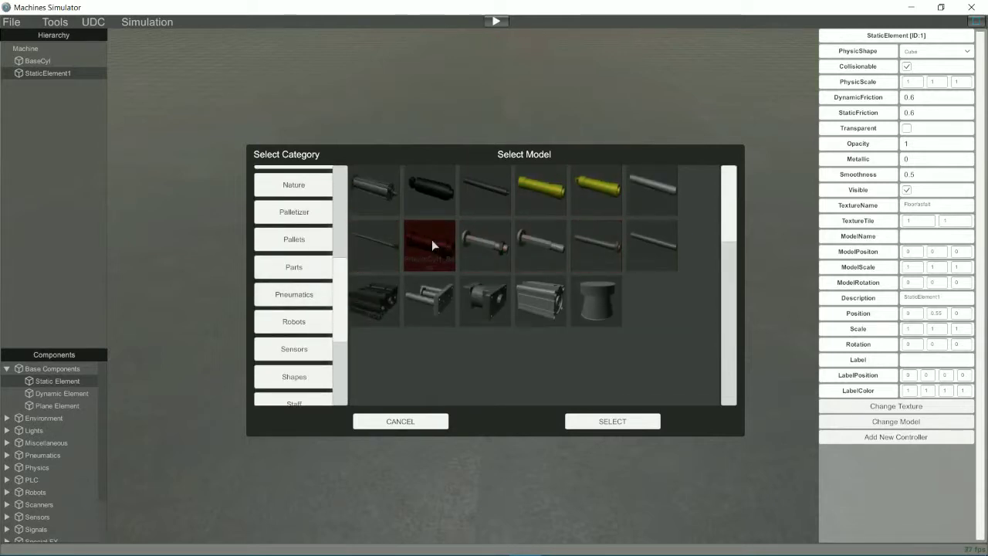
click(585, 421)
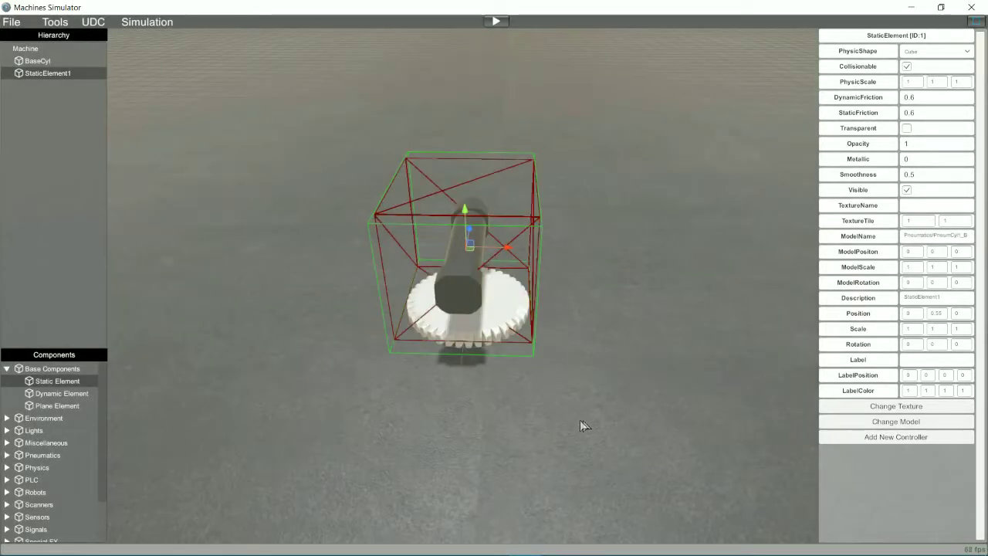
Set the cylinder's model scale to 0.5 on all three axes and lower it onto the gear, to a height of about 0.13
right_drag(580, 421, 266, 338)
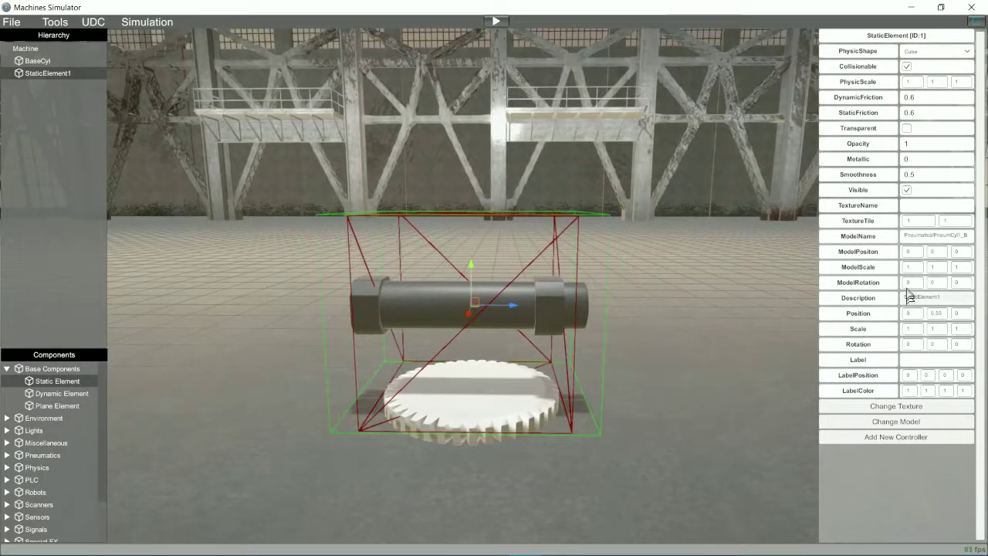
click(910, 269)
text(0.5)
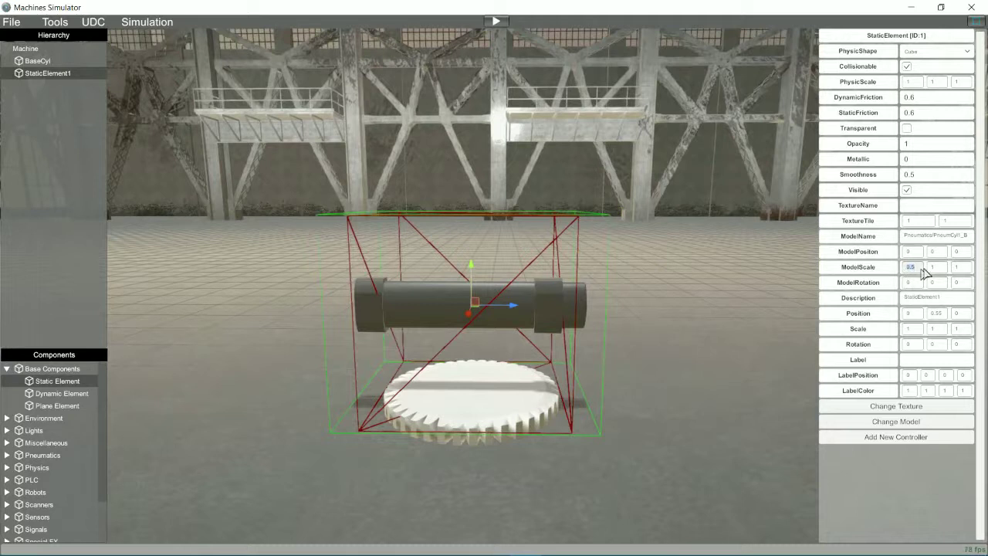
click(936, 268)
text(0.5)
click(960, 267)
text(0.5)
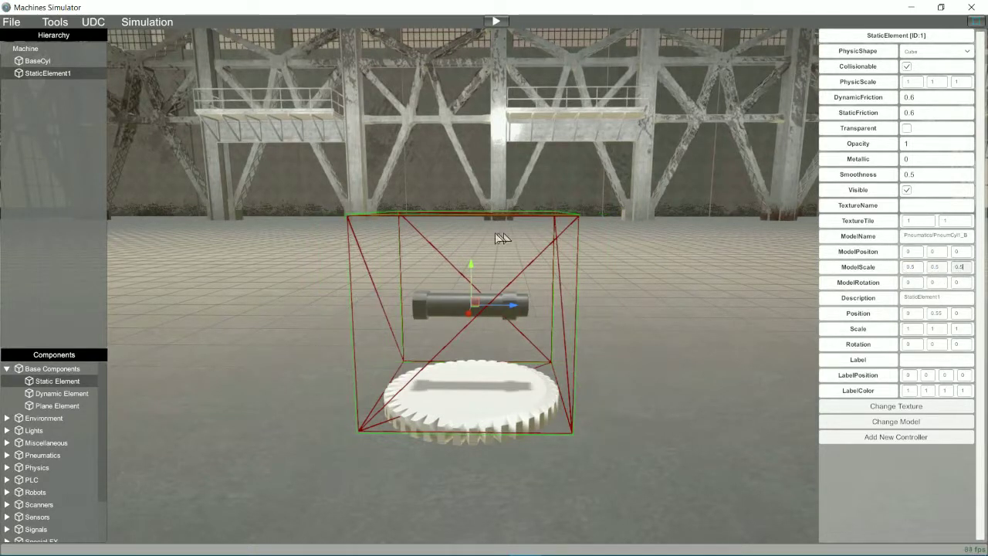
drag(475, 267, 471, 341)
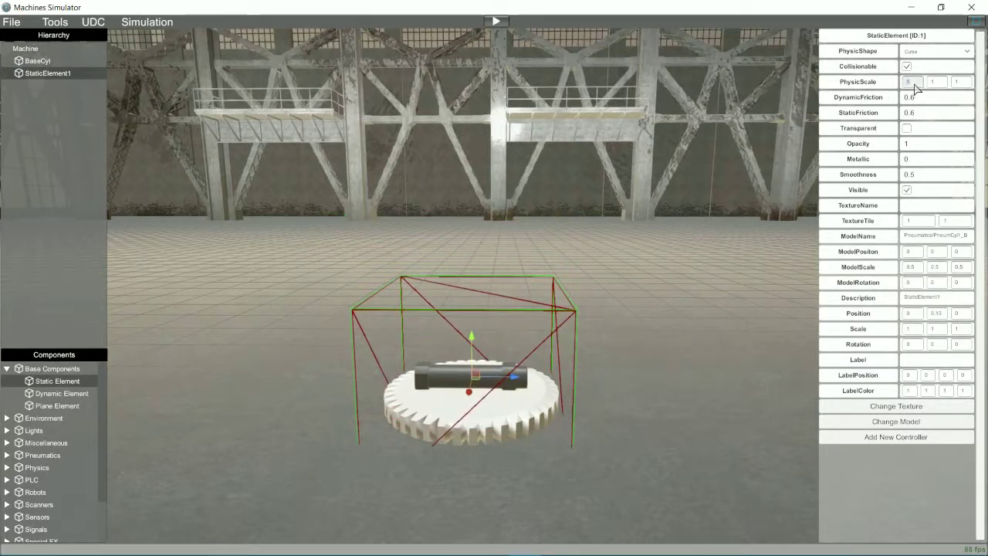
Set the cylinder's physics scale to 0.2 on all three axes
text(0.2)
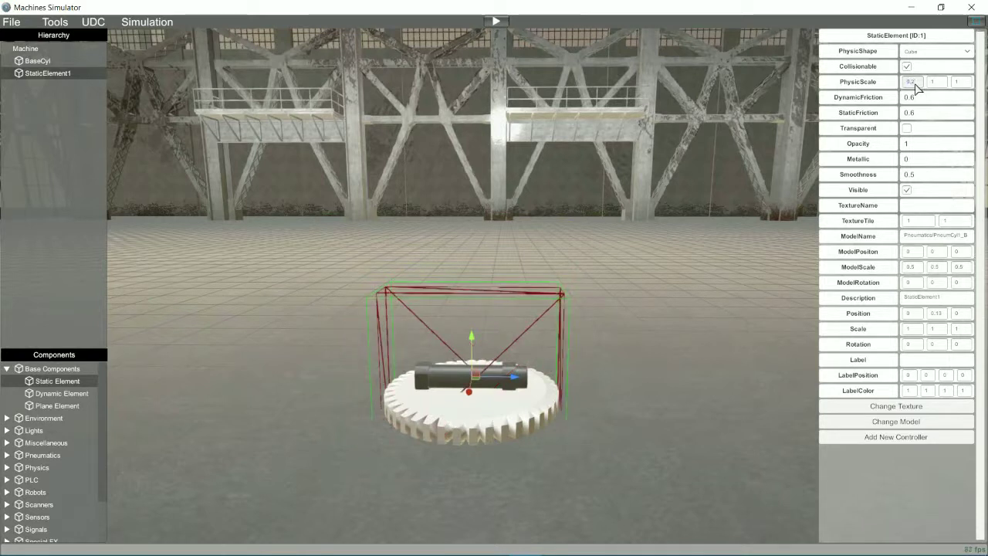
double_click(907, 83)
key(ctrl+c)
click(940, 83)
key(ctrl+v)
click(962, 84)
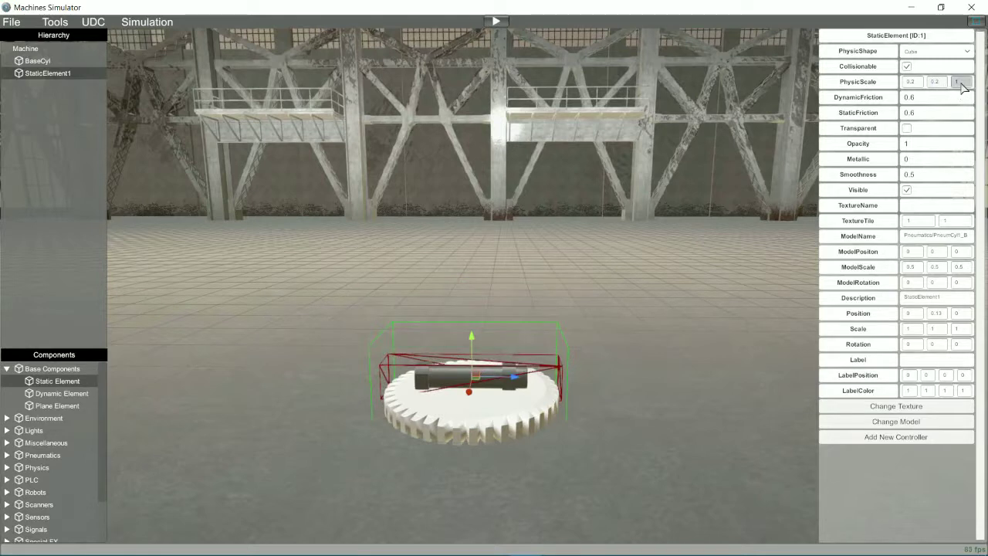
double_click(962, 81)
text(0.2)
key(Return)
Try a Y physics scale of 0.5 on the cylinder and restore it to 0.2
scroll(671, 267, up, 6)
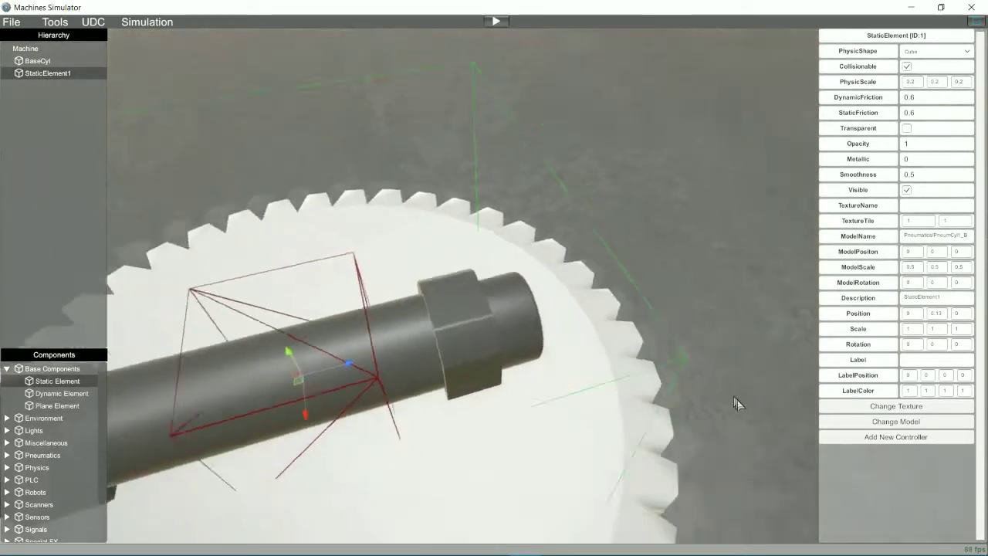
scroll(736, 403, down, 6)
double_click(939, 82)
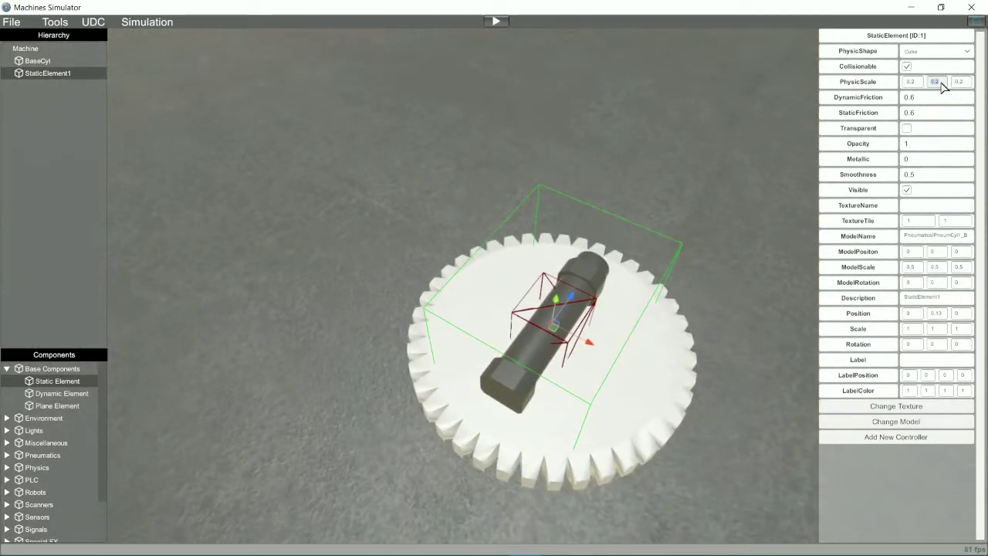
text(0.5)
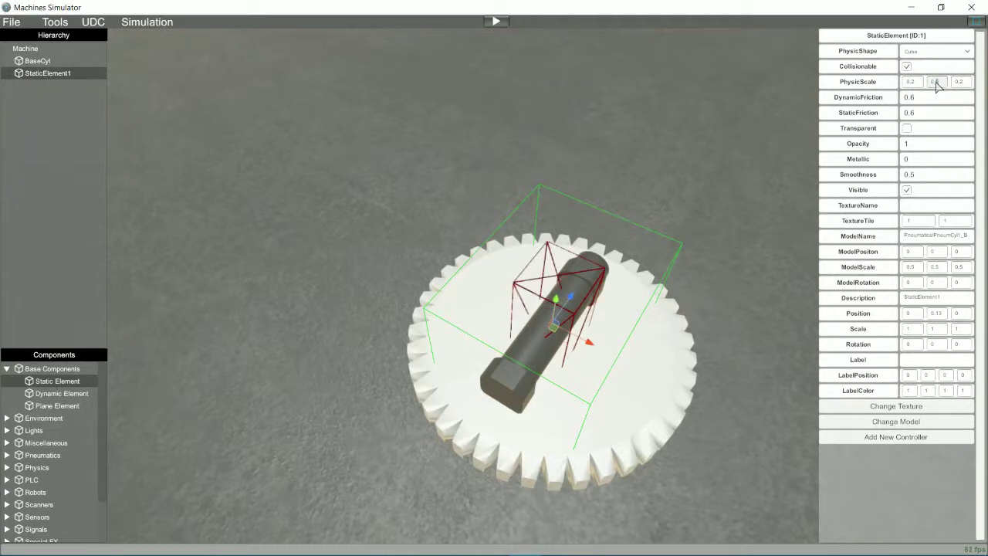
key(BackSpace)
text(2)
Try a Z physics scale of 0.7 on the cylinder and settle on 0.6 to fit its length
click(964, 83)
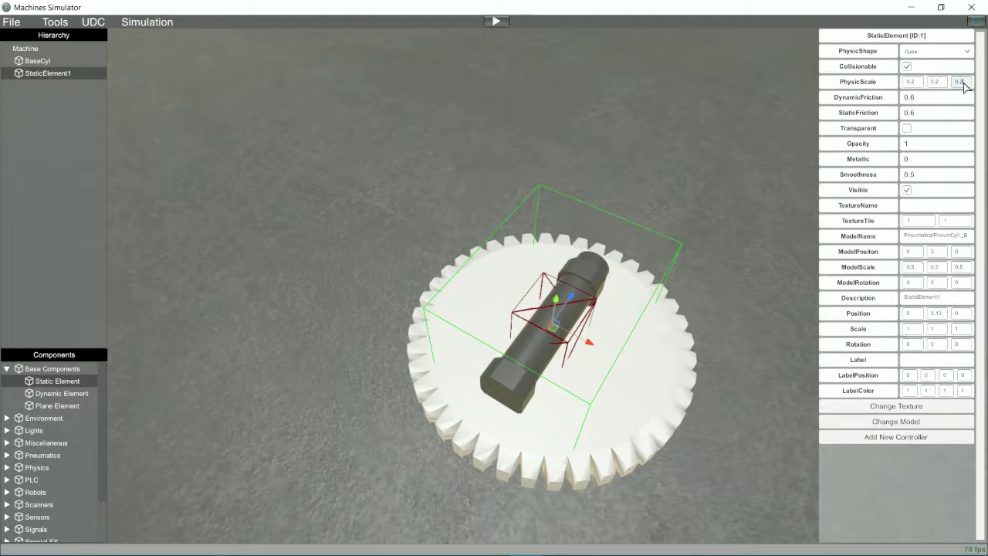
text(0.7)
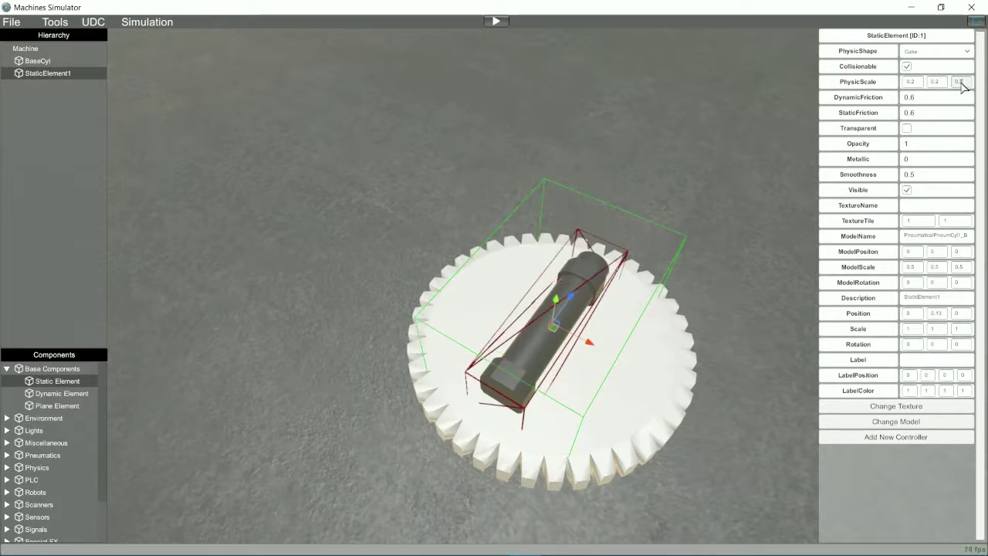
key(BackSpace)
text(6)
Run the simulation, switch on Output 0 to check whether the cylinder turns with the gear, and stop it
right_drag(538, 98, 448, 123)
scroll(374, 78, down, 5)
scroll(374, 76, up, 3)
scroll(448, 124, down, 3)
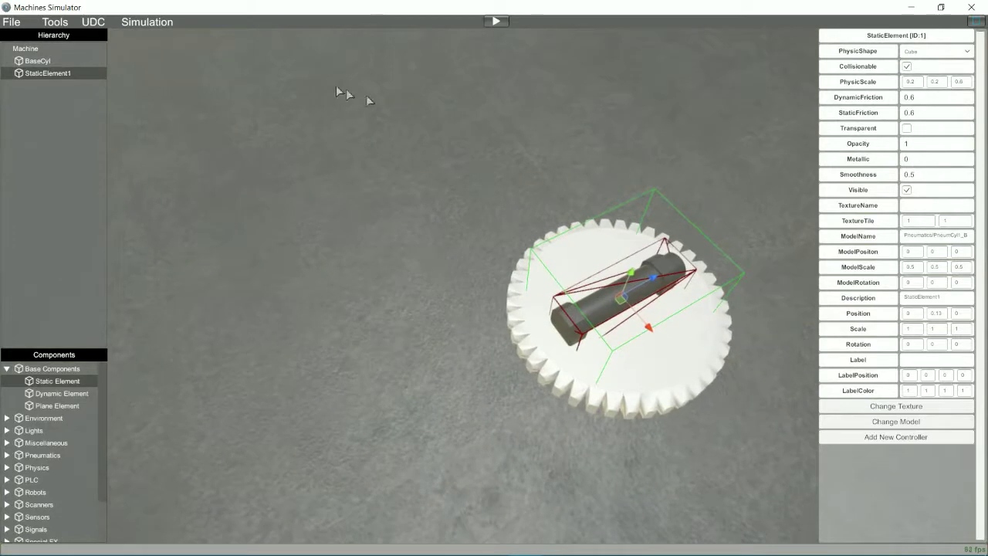
key(d)
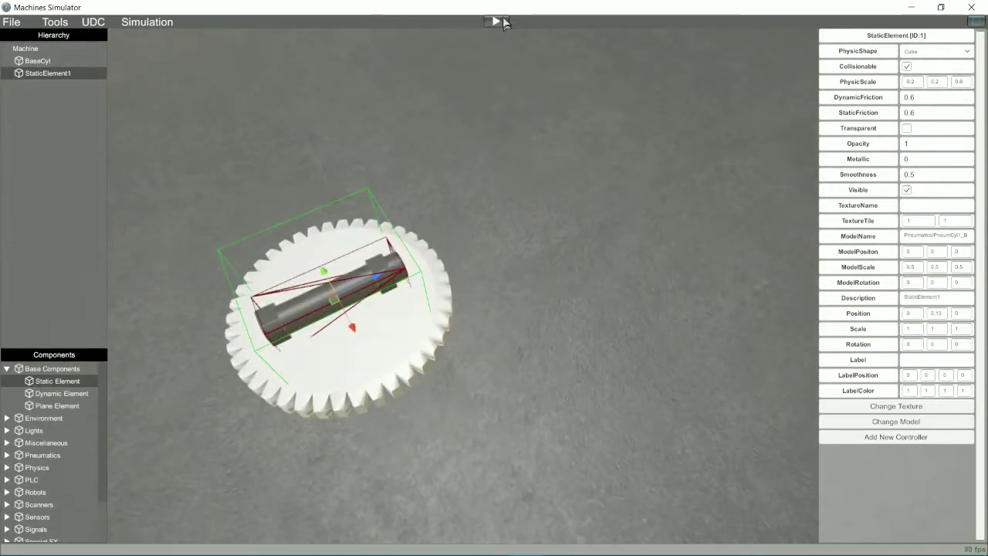
click(501, 22)
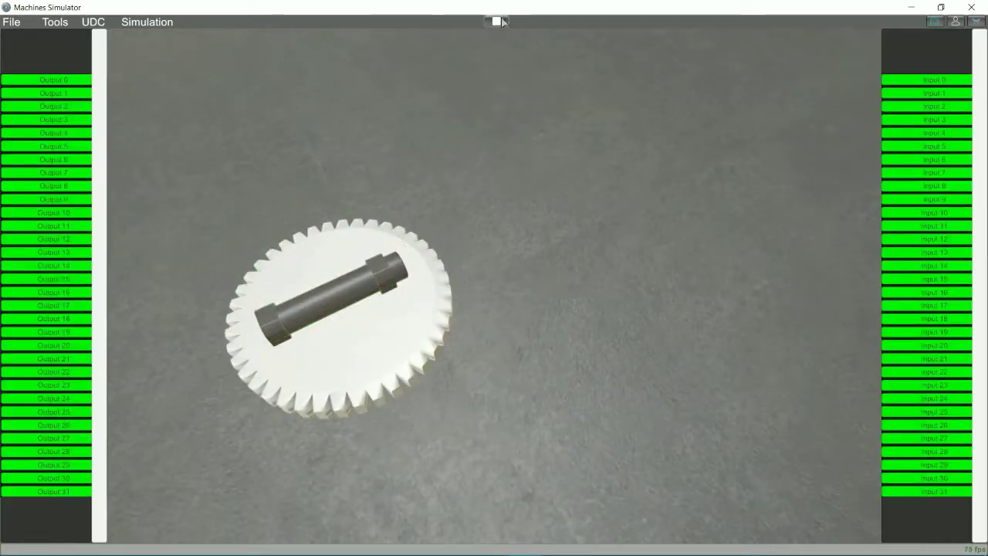
click(65, 80)
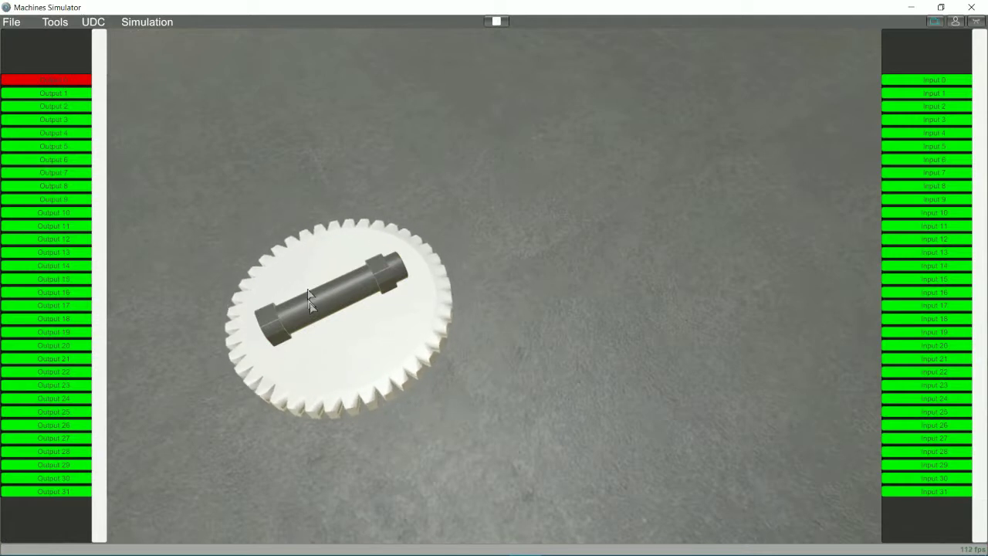
click(497, 21)
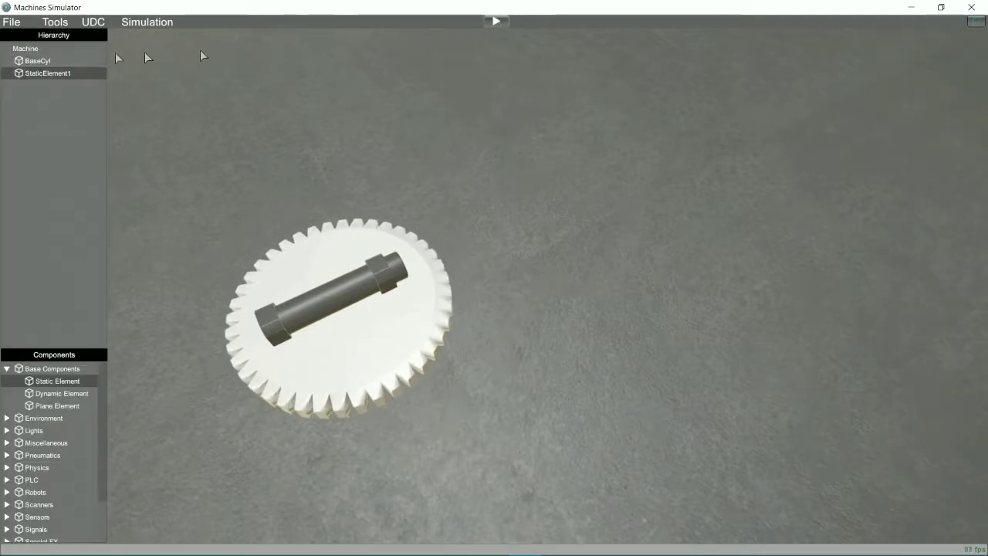
Make the cylinder element a child of BaseCyl and rename it Cylinder
click(43, 73)
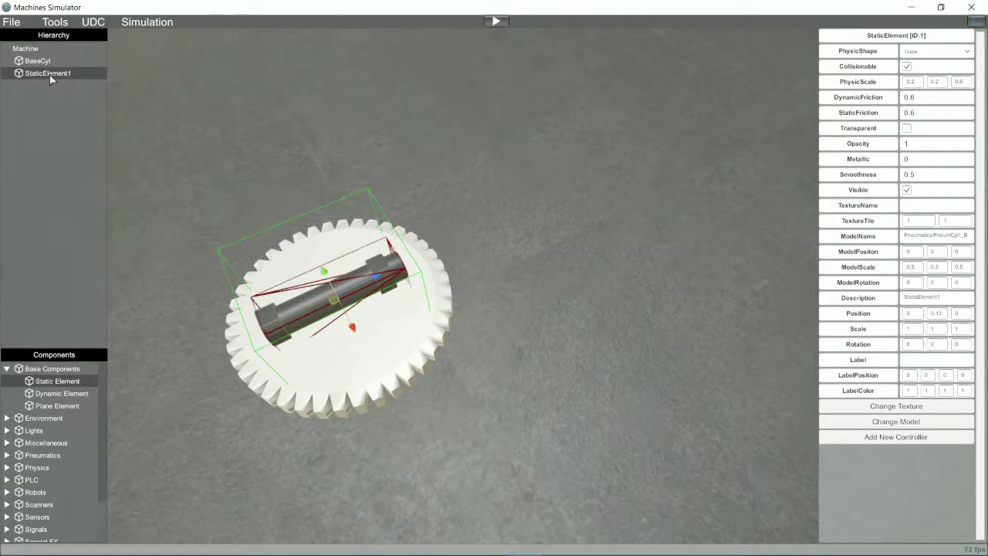
drag(45, 68, 45, 68)
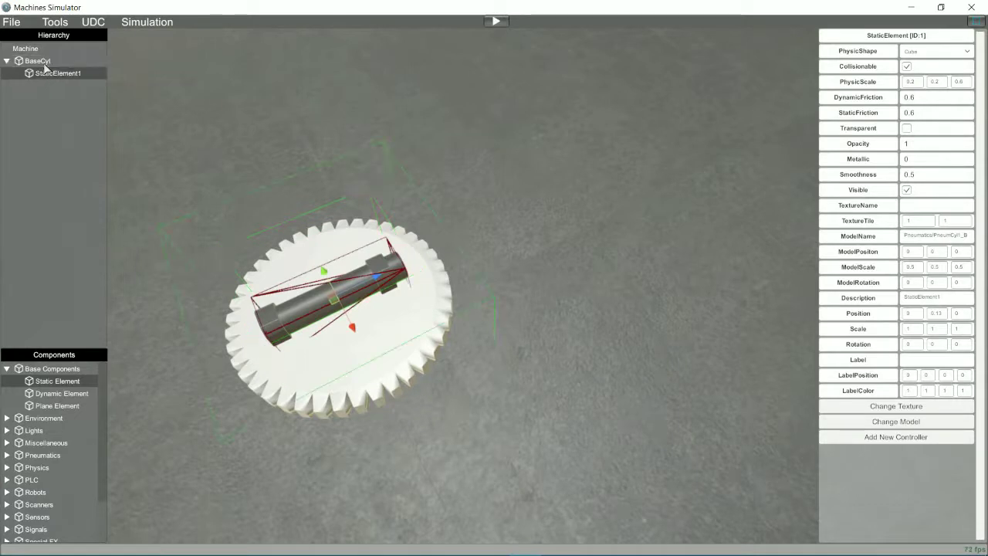
click(937, 299)
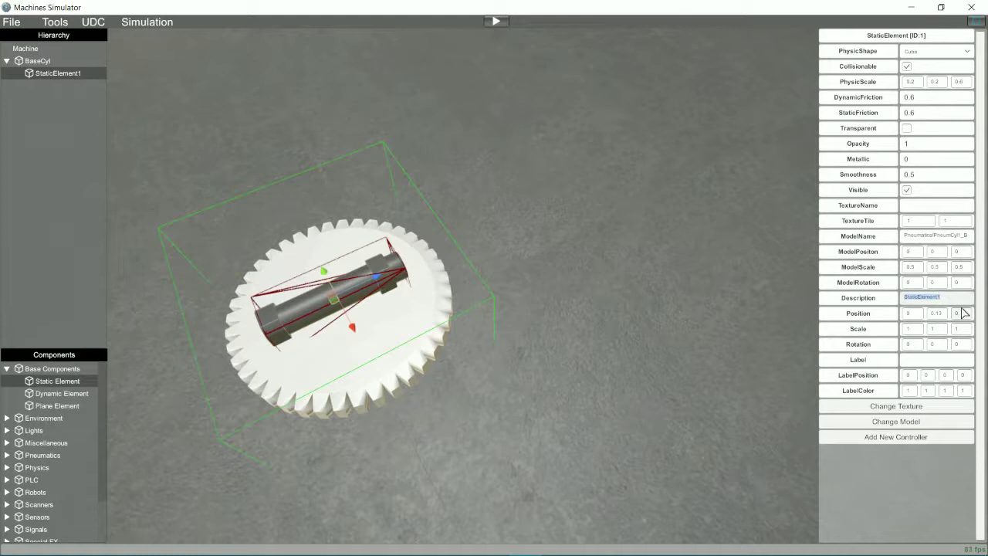
text(Cylinder)
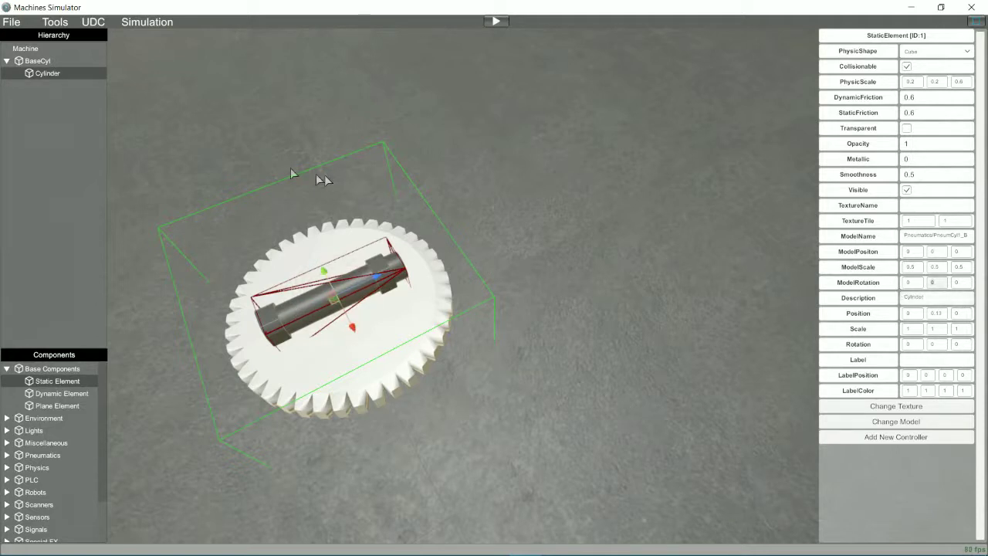
Run the simulation, test the rotation of the gear and attached cylinder with Output 0 and Output 1 in turn, and stop it
click(495, 24)
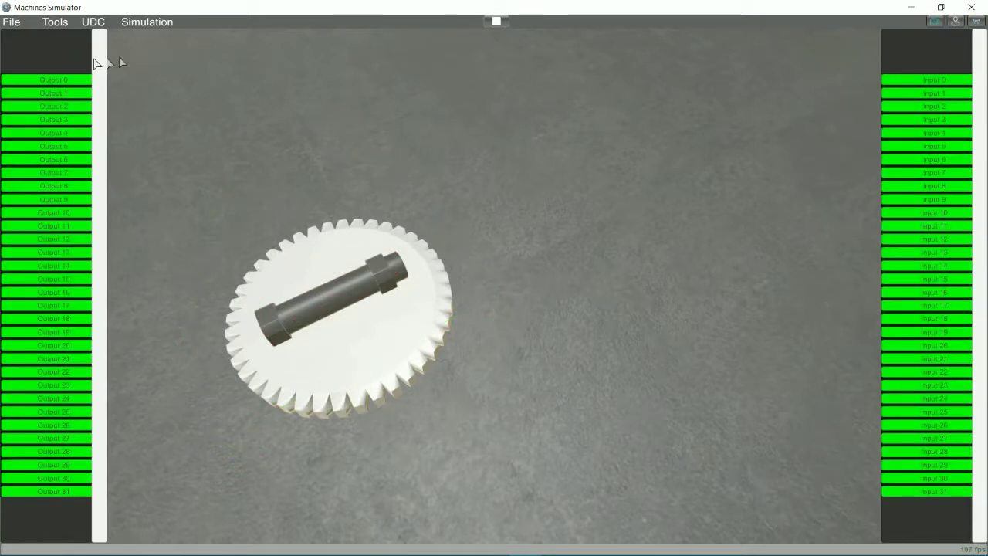
click(72, 82)
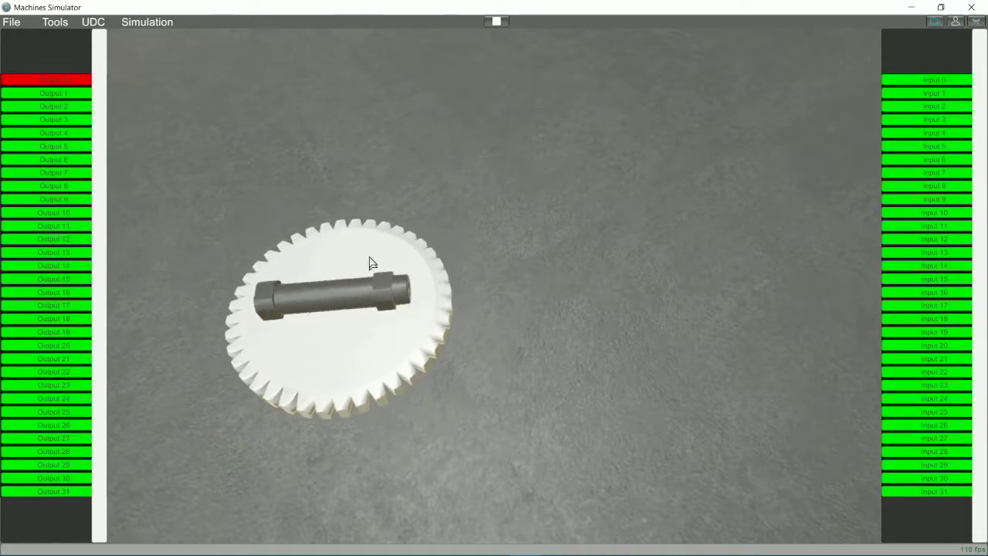
click(71, 80)
click(71, 93)
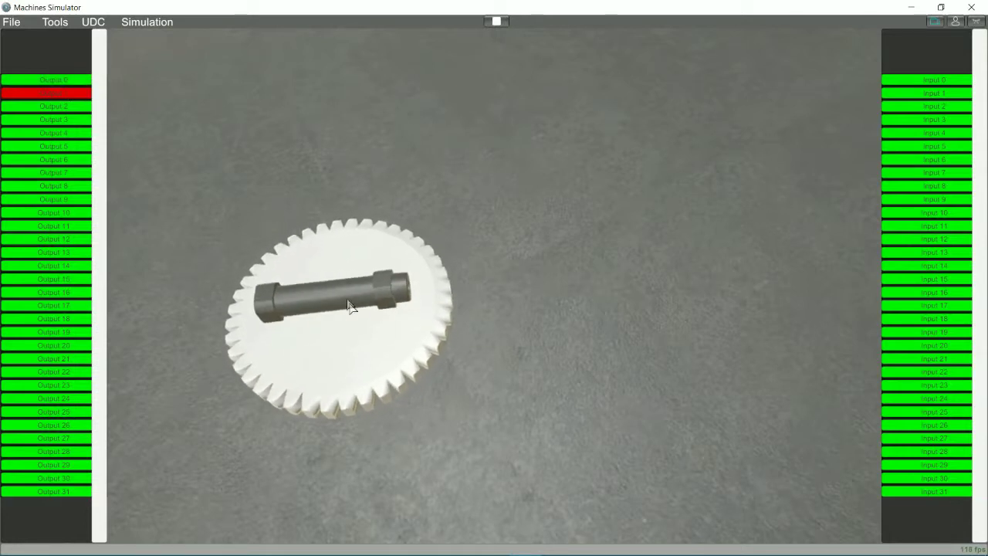
click(496, 23)
Duplicate the Cylinder element under BaseCyl and rename the copy Piston
click(65, 73)
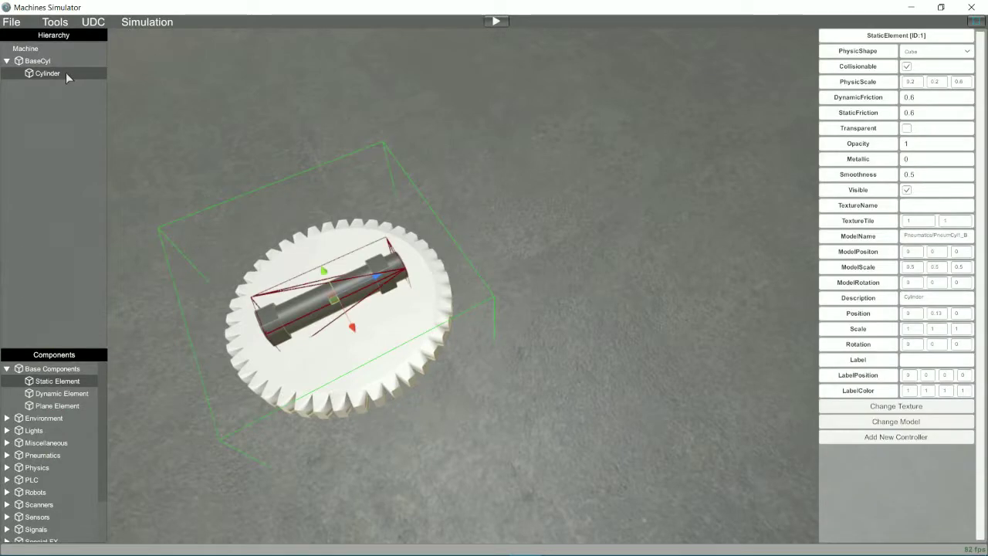
key(ctrl+d)
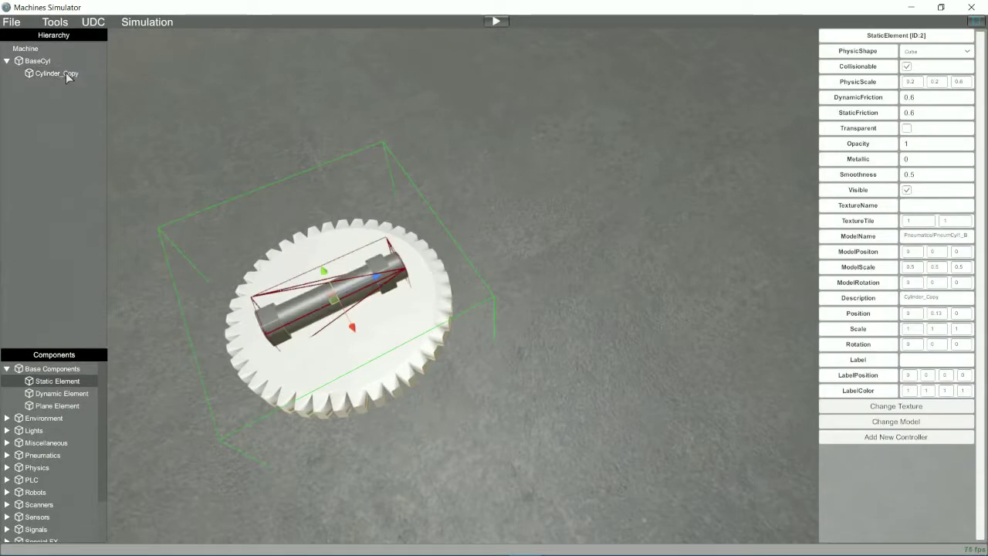
double_click(8, 61)
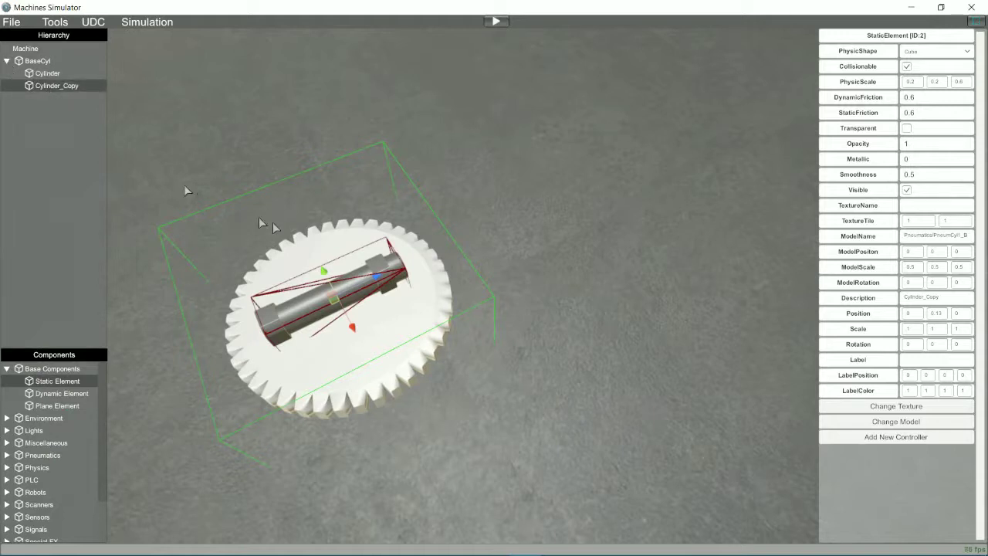
click(935, 302)
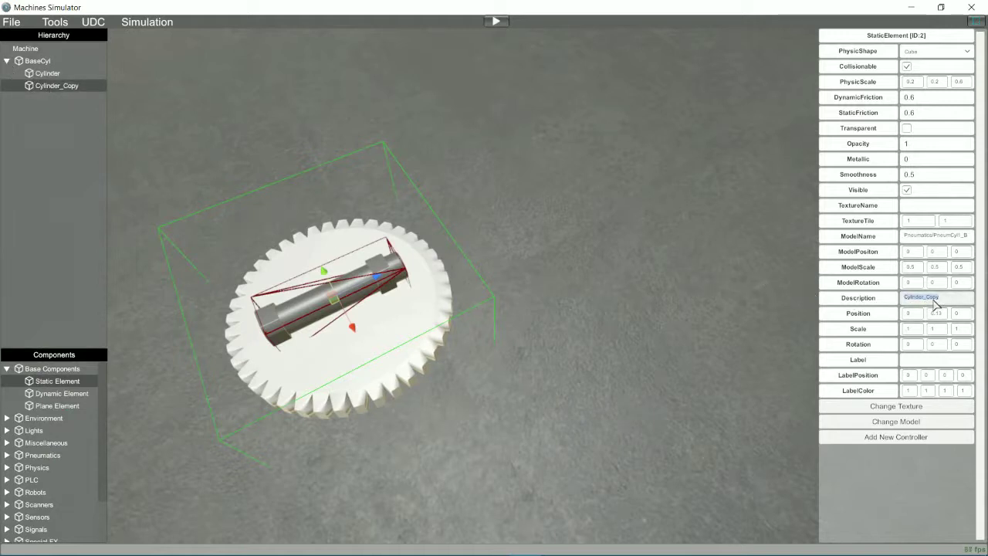
text(Piston)
Replace the Piston's model with the pneumatic cylinder piston and slide it out of the cylinder to a Z position of about 0.77
click(904, 422)
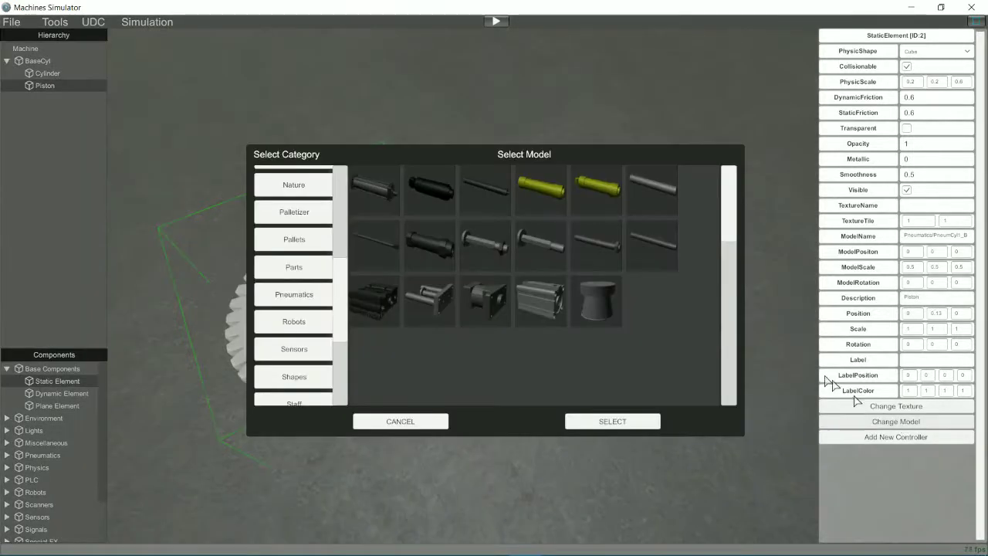
click(537, 242)
click(610, 421)
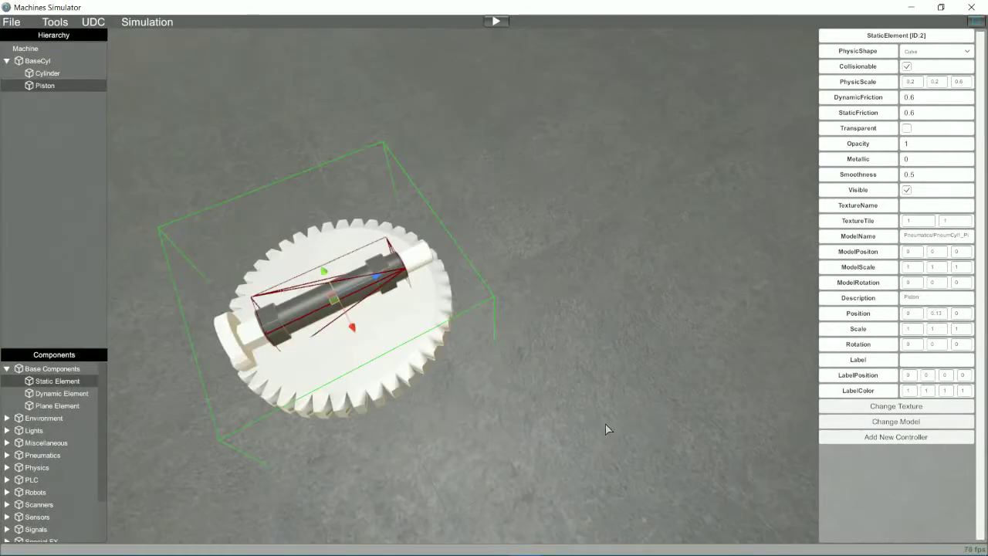
right_drag(456, 386, 368, 313)
scroll(401, 378, up, 3)
scroll(368, 314, down, 3)
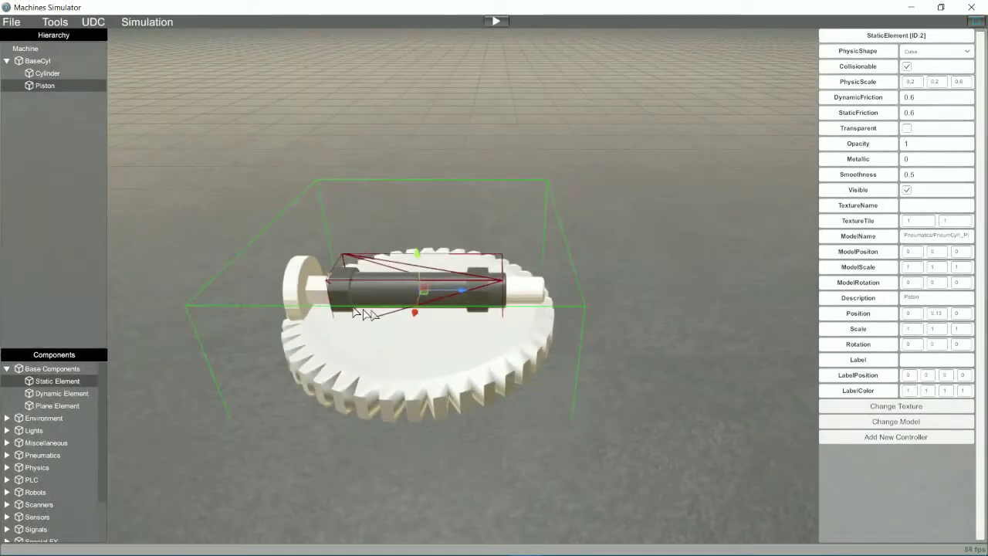
drag(464, 296, 669, 320)
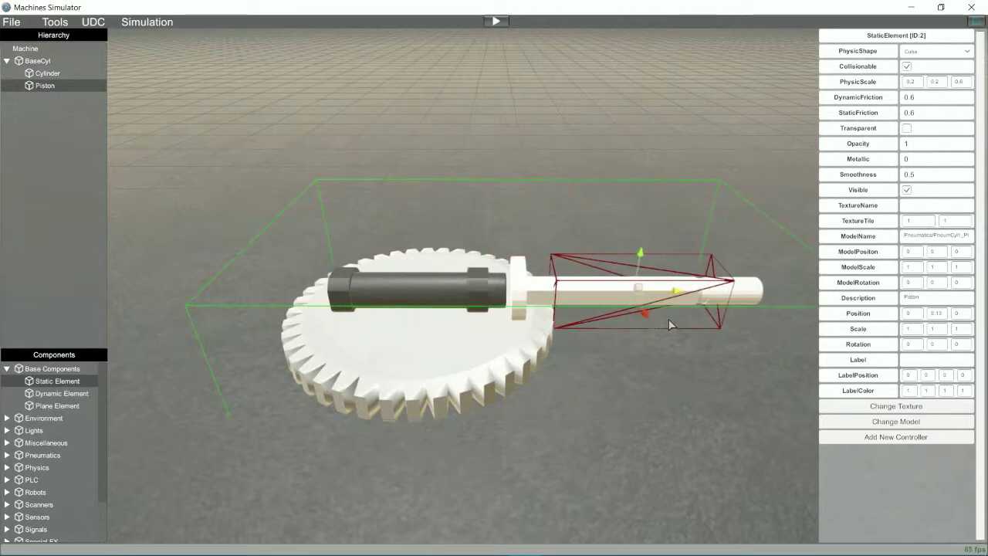
Copy the Cylinder's model scale of 0.5 to the Piston's X, Y and Z model scale
click(35, 72)
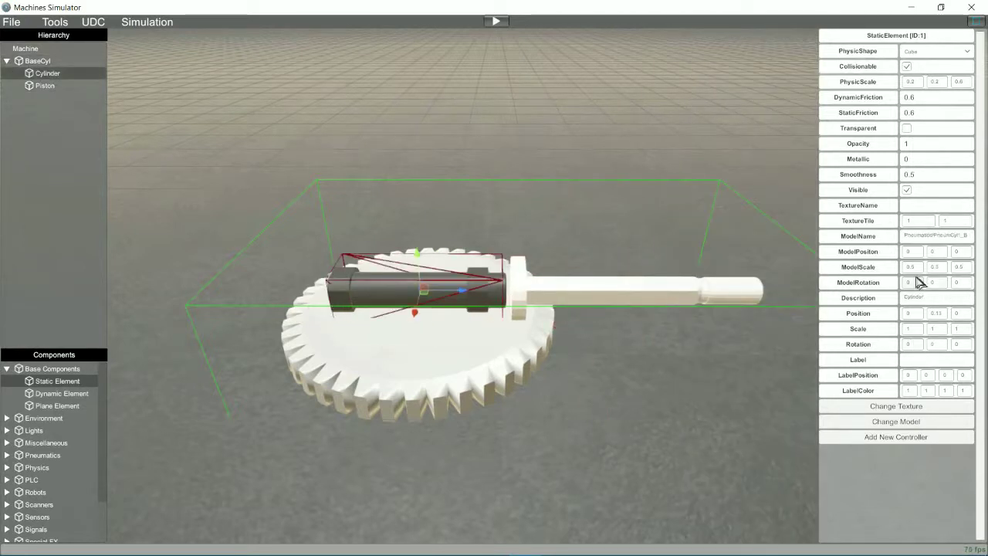
click(920, 267)
key(ctrl+c)
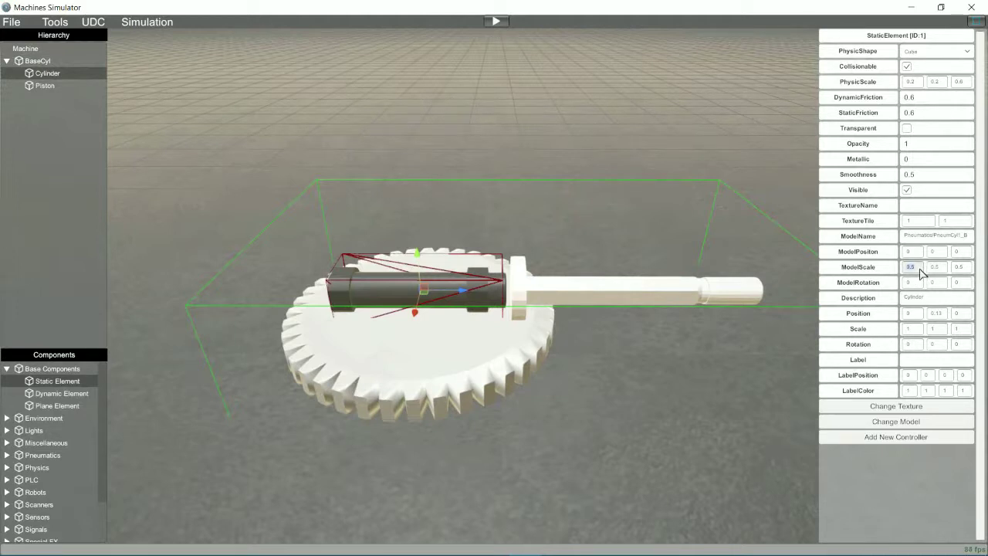
click(44, 85)
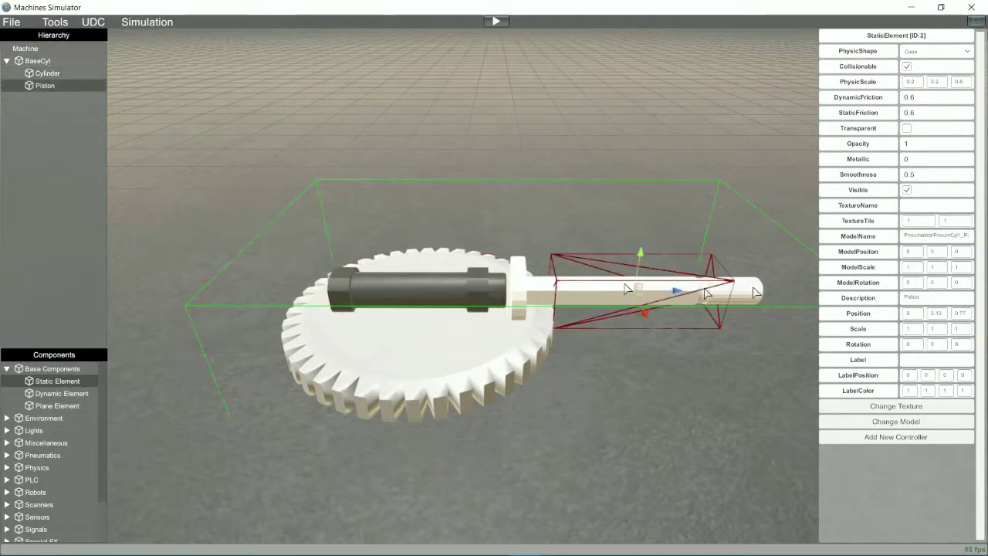
click(912, 274)
key(ctrl+v)
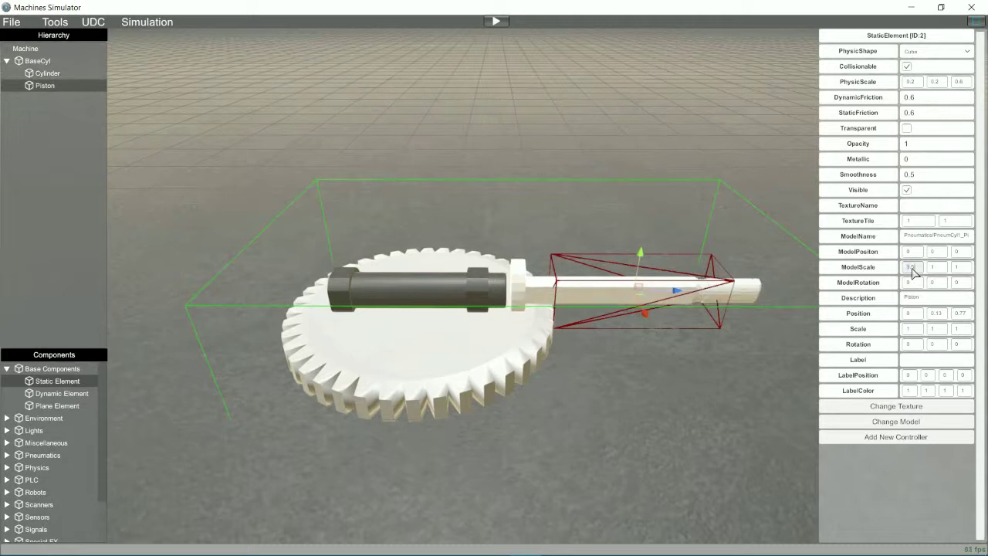
click(934, 267)
key(ctrl+v)
click(959, 267)
key(ctrl+v)
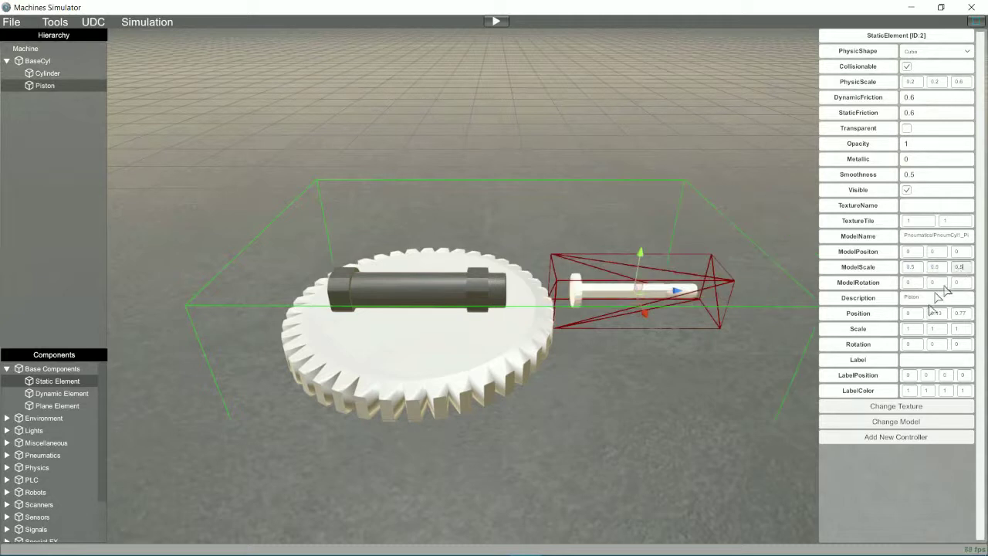
Slide the piston up to the open end of the cylinder and set its Z model scale to 0.7
drag(678, 294, 626, 272)
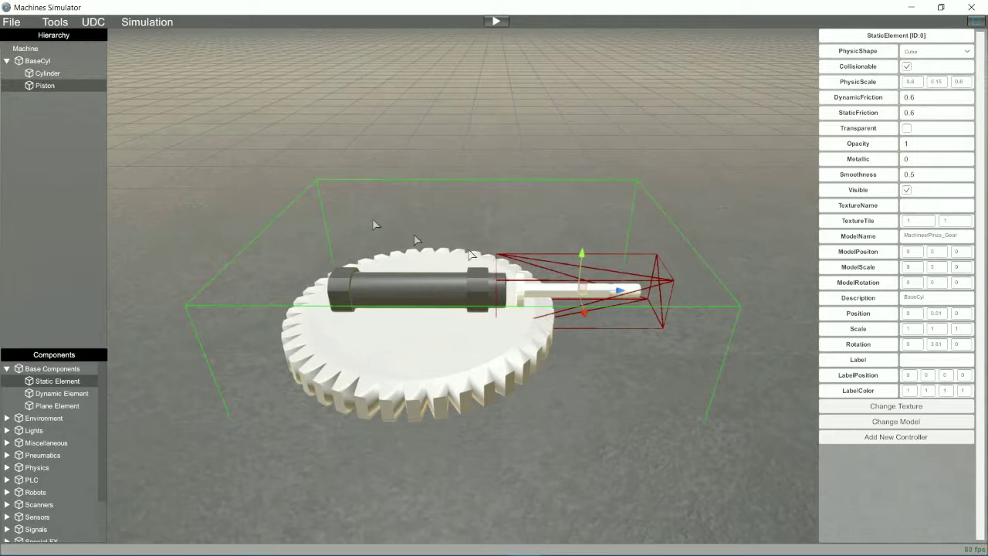
click(52, 75)
click(48, 85)
click(961, 268)
key(BackSpace)
text(7)
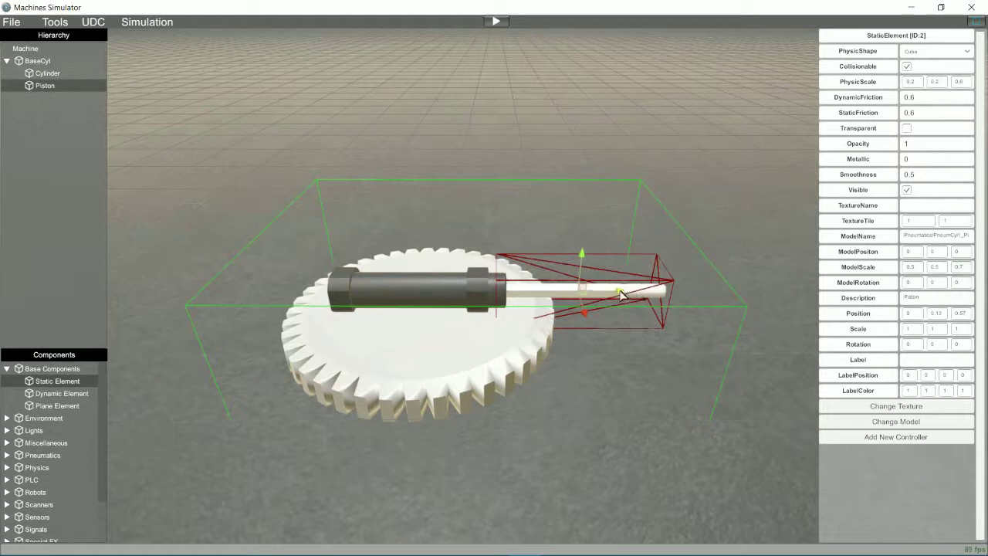
drag(623, 295, 645, 290)
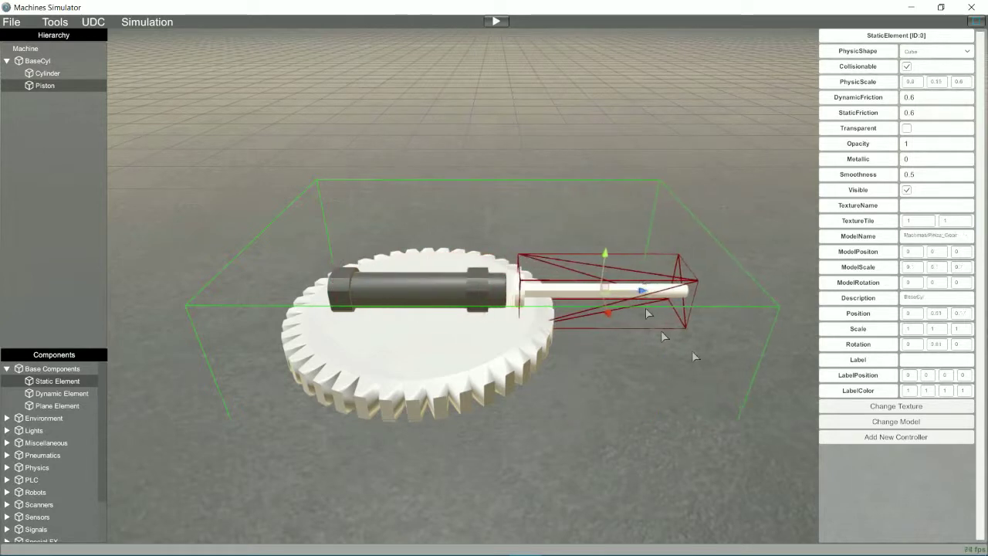
Apply the Aluminium texture from the Metal category to the piston
click(919, 407)
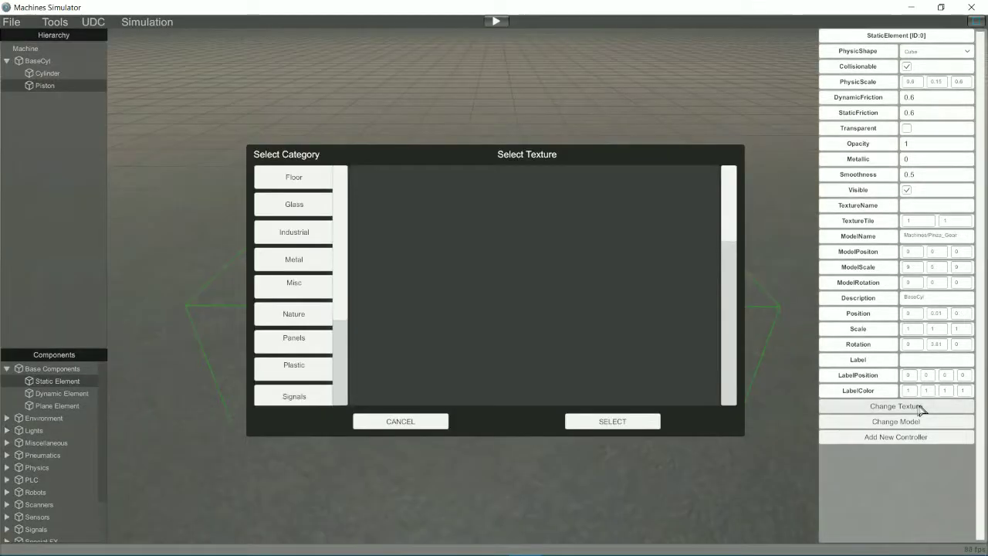
drag(344, 252, 342, 330)
click(307, 303)
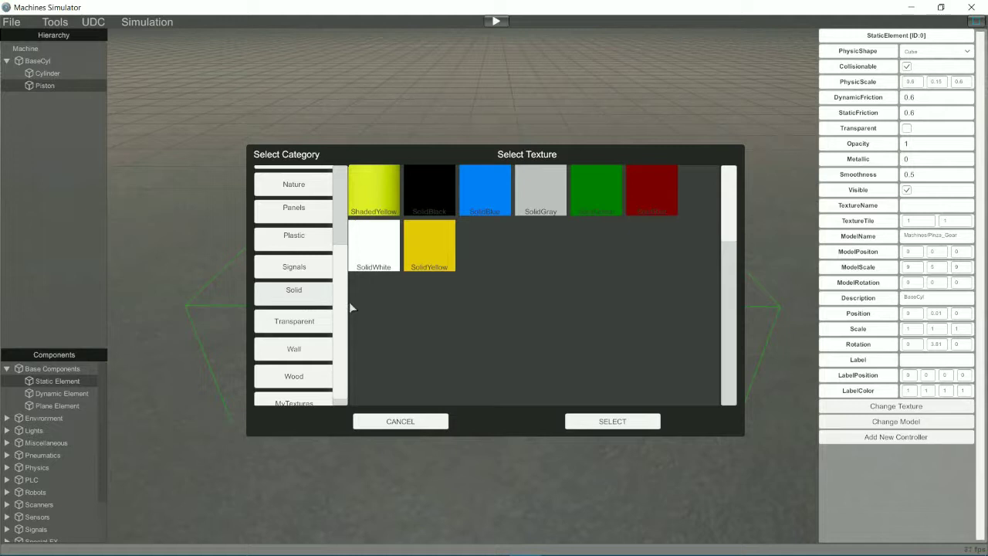
drag(345, 309, 332, 198)
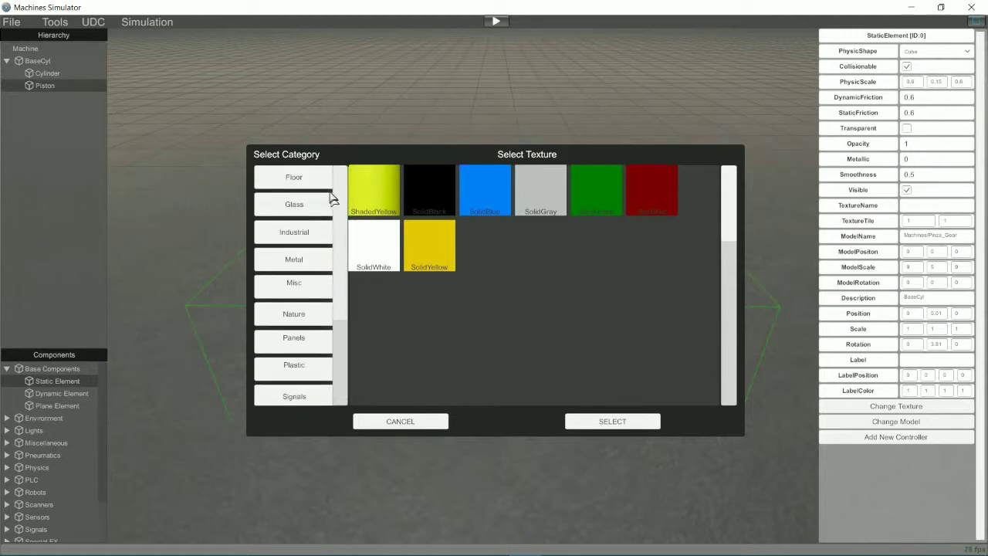
click(320, 261)
click(375, 190)
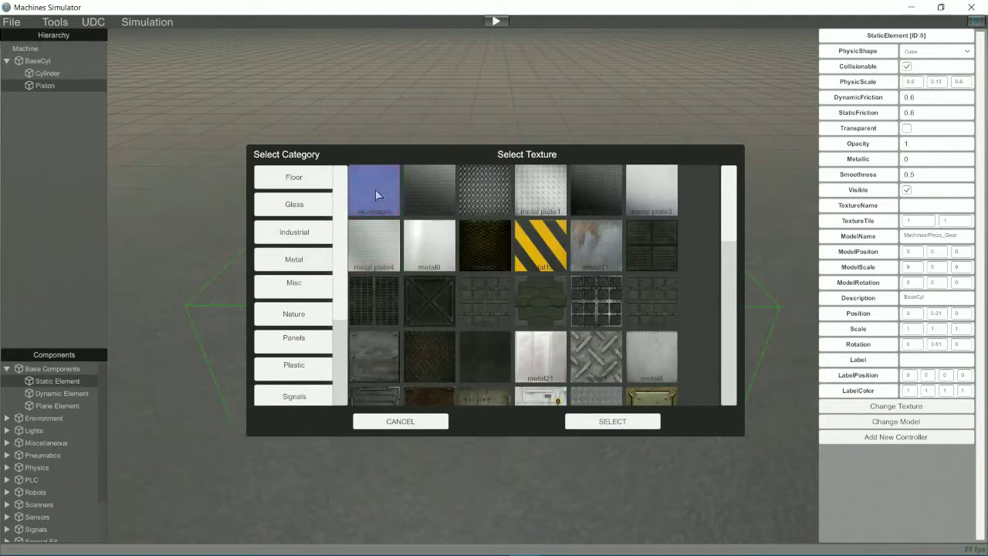
click(592, 422)
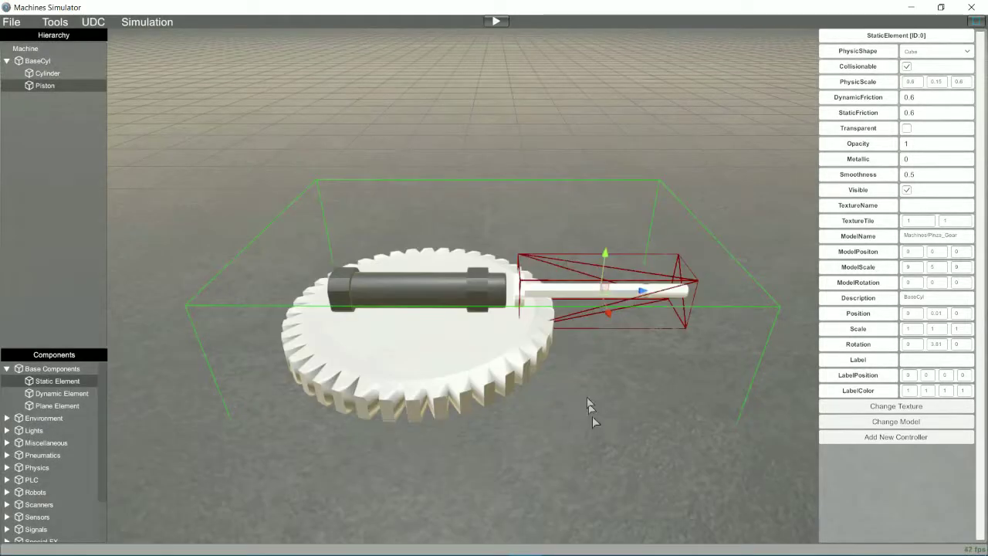
Slide the piston back inside the cylinder to a Z position of about 0.03
drag(641, 294, 474, 293)
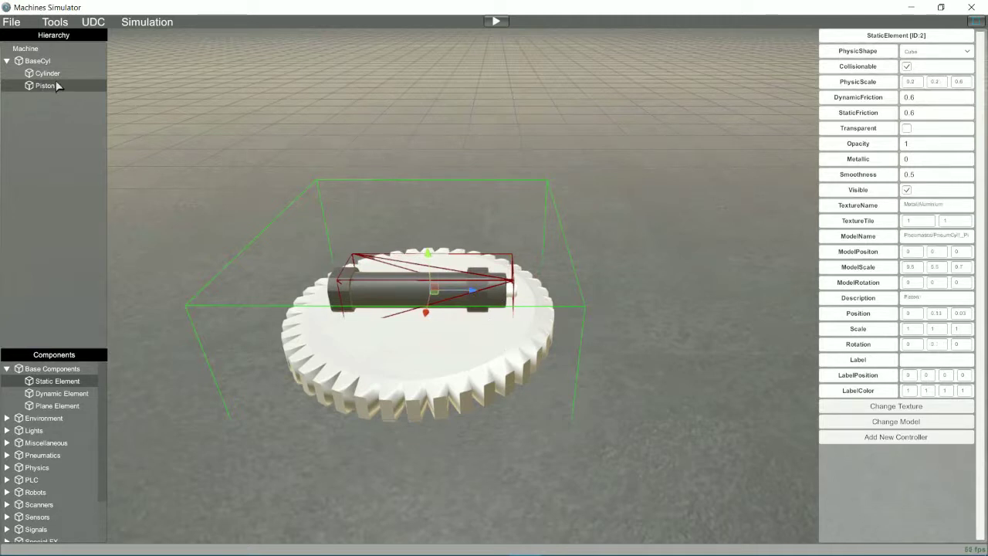
click(55, 75)
click(54, 84)
Add a new controller to the Piston and name it advance
click(873, 438)
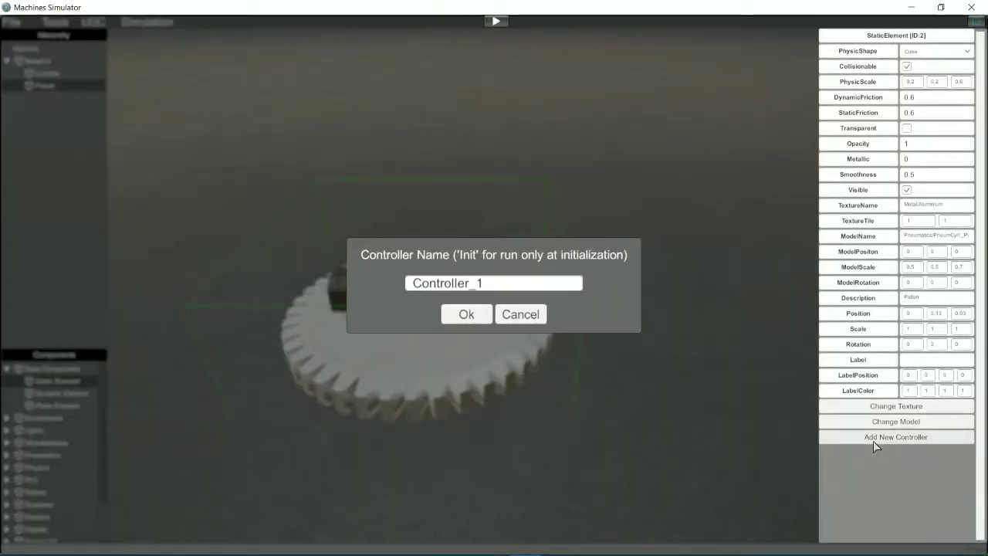
click(466, 314)
click(726, 51)
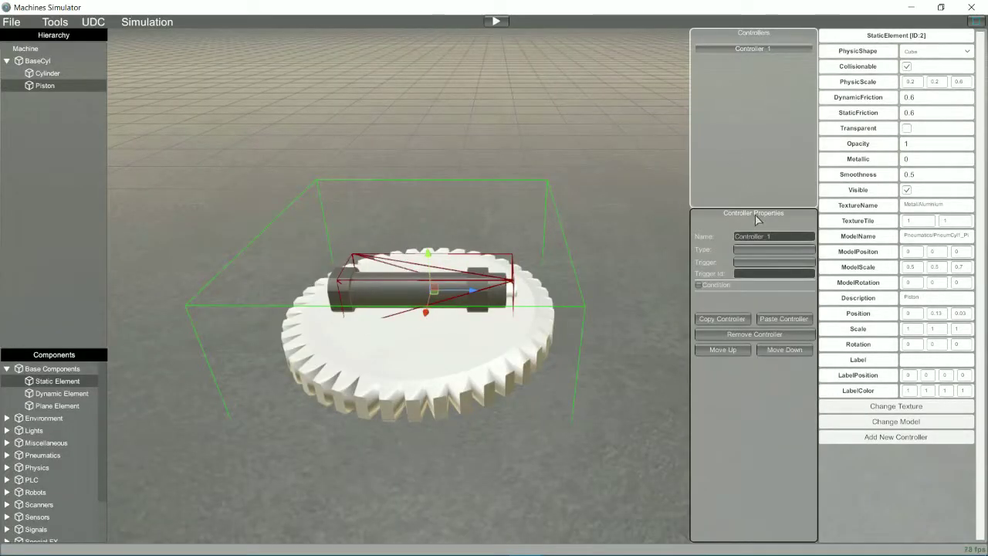
drag(772, 236, 722, 236)
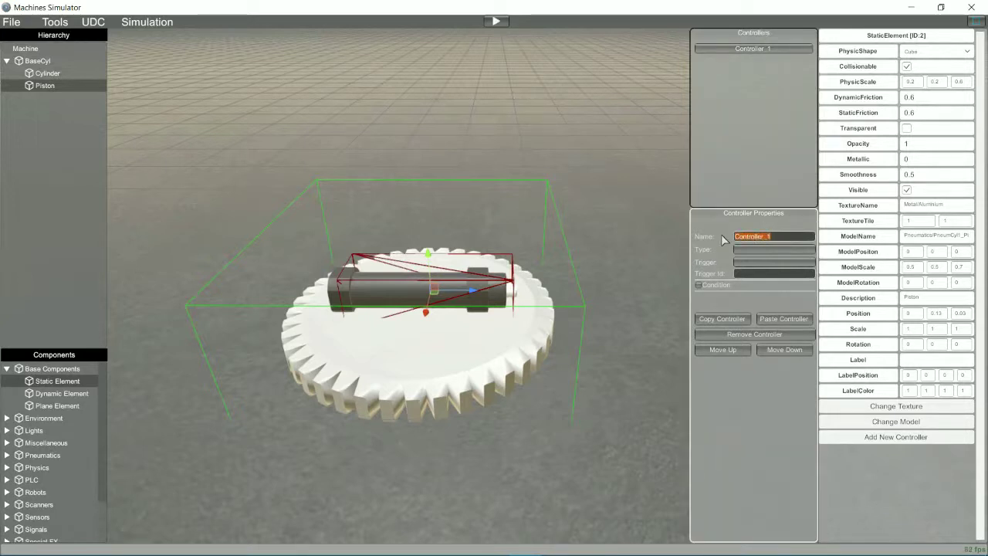
text(advance)
Set the advance controller's type to Move and its trigger to Dig.Out with trigger id 2
click(759, 249)
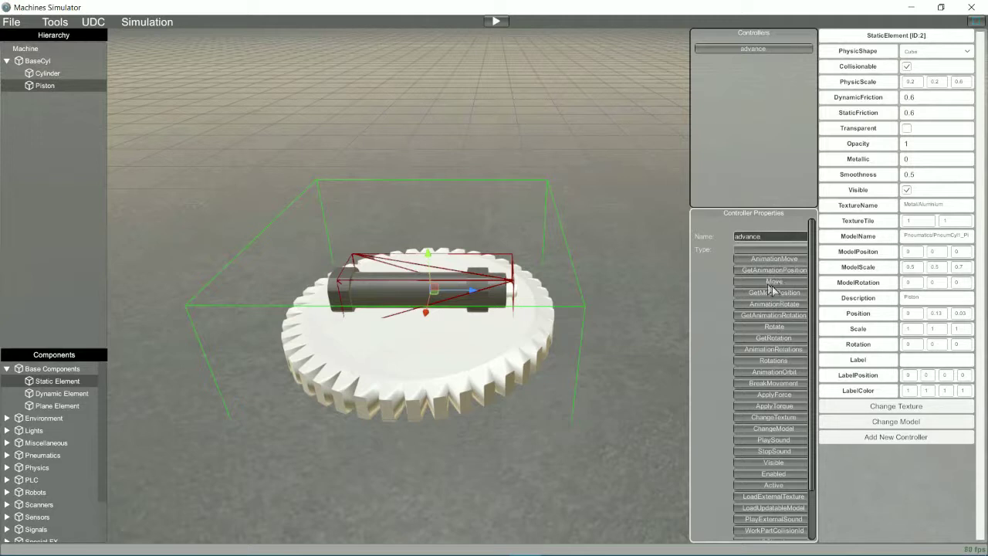
click(775, 282)
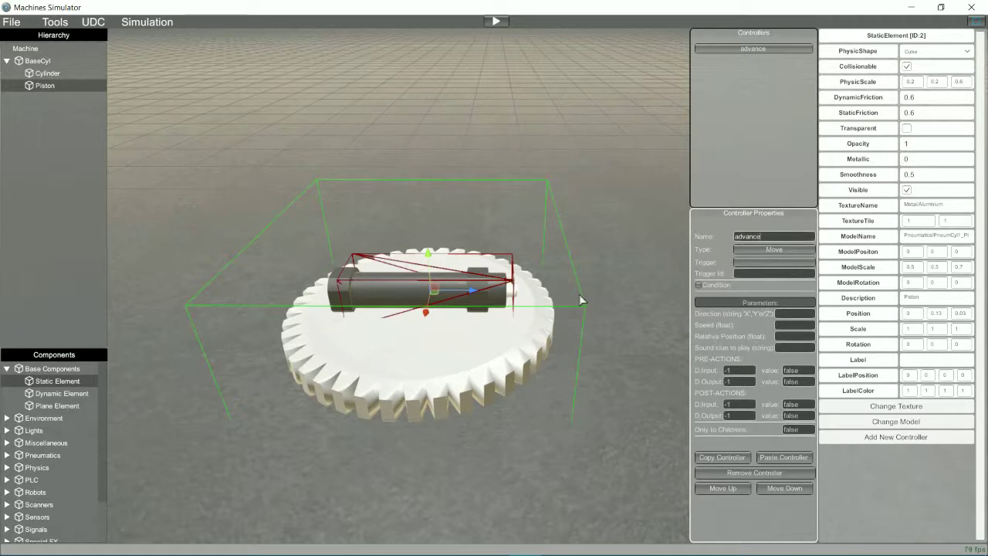
click(760, 262)
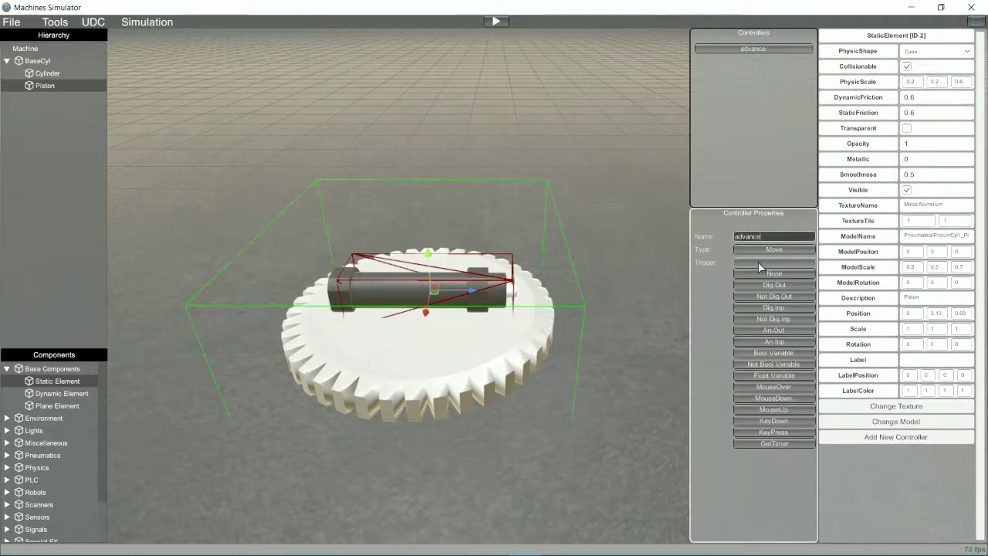
click(771, 285)
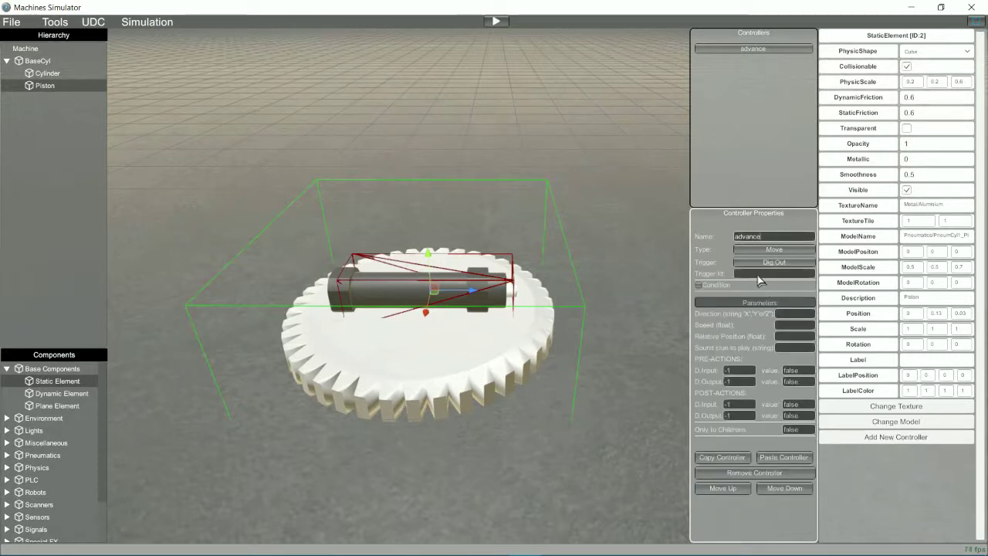
click(759, 275)
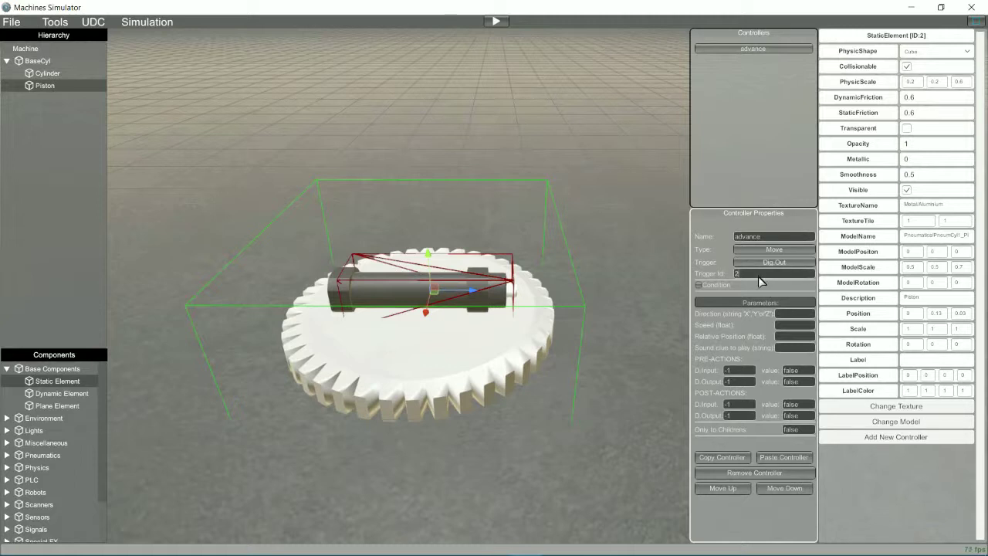
Set the advance controller's direction to Z, its speed to 1 and its relative position to 1
click(788, 315)
text(Z)
key(BackSpace)
text(1)
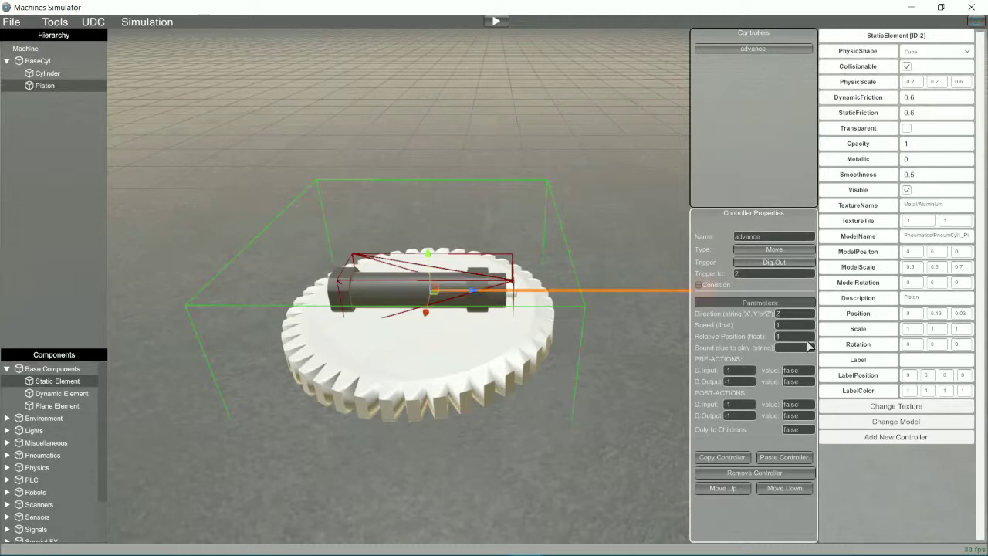
Run the simulation, switch on Output 2 to test how far the piston advances, and stop it
middle_drag(541, 251, 541, 245)
scroll(542, 251, down, 3)
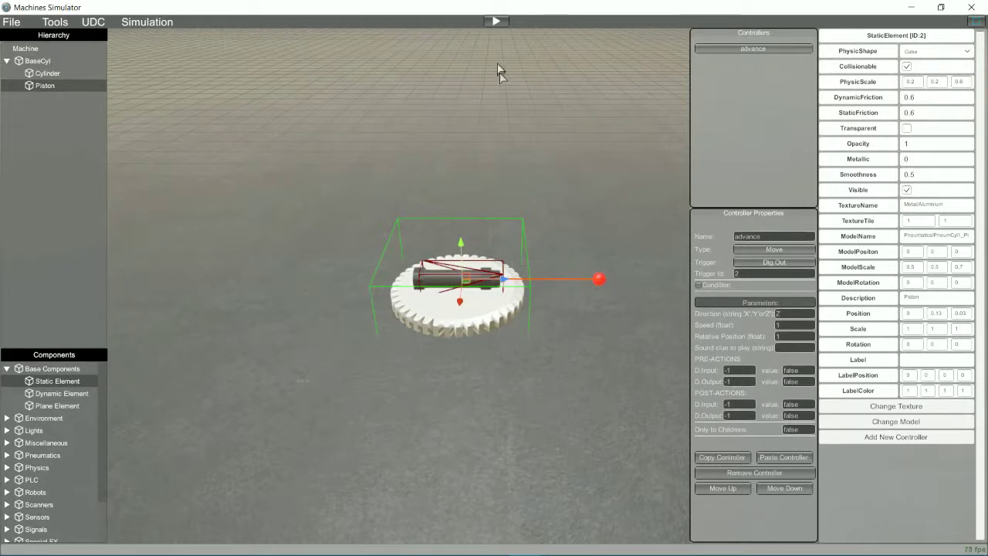
click(496, 21)
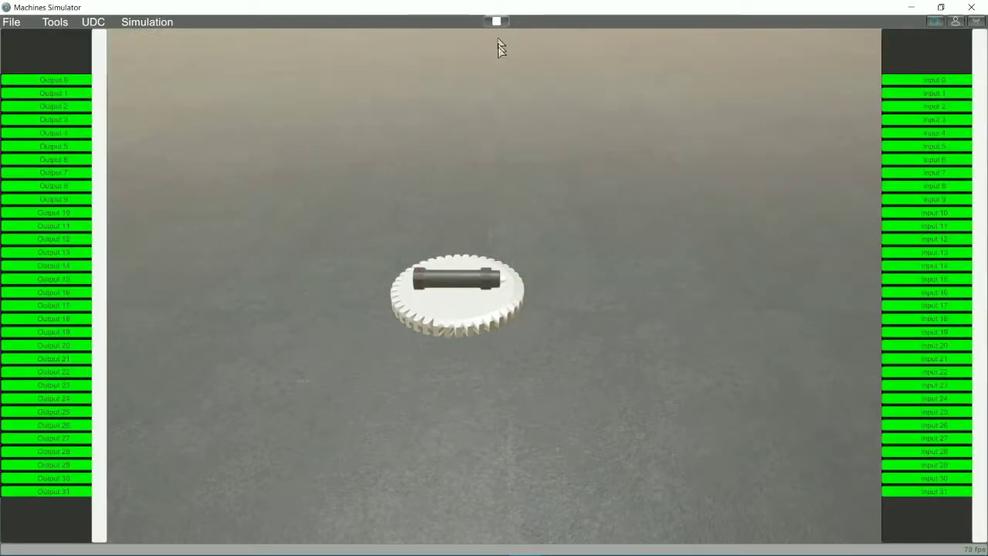
click(66, 108)
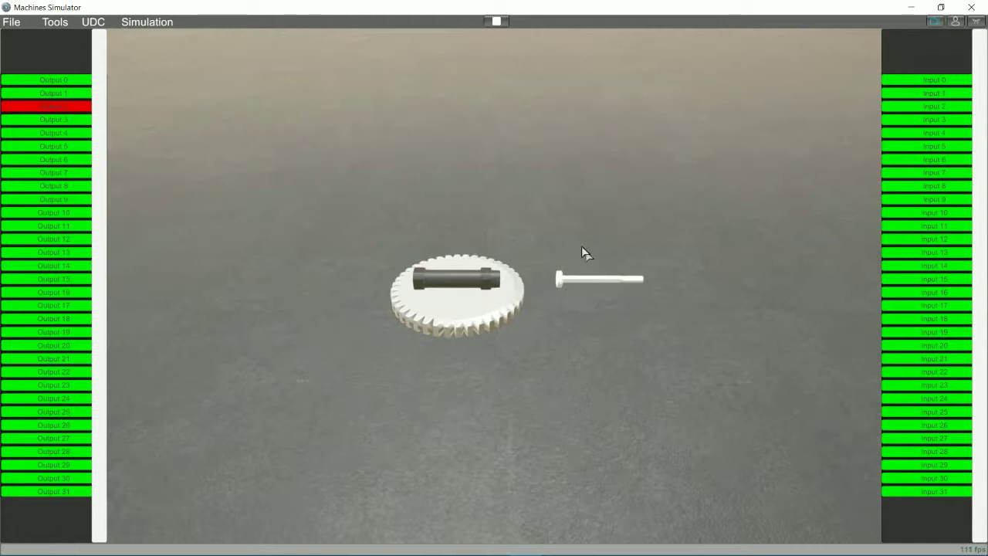
click(497, 21)
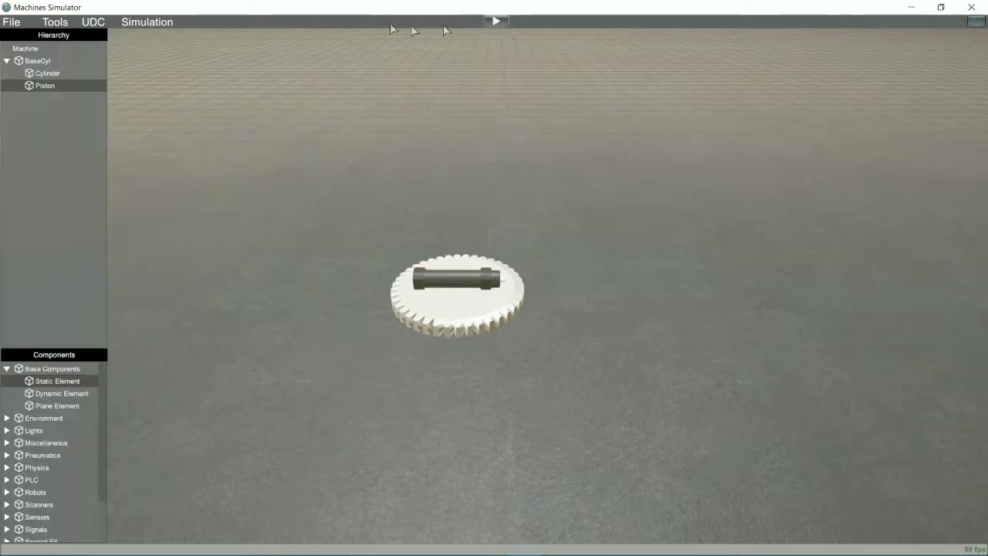
Capitalize the Piston's controller name to Advance and set its relative position to 0.5
click(69, 86)
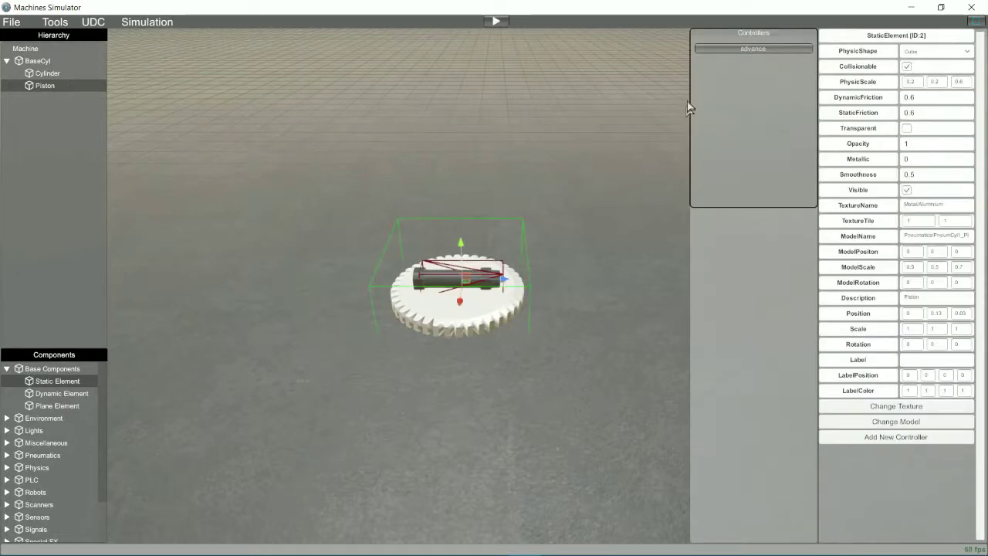
click(715, 49)
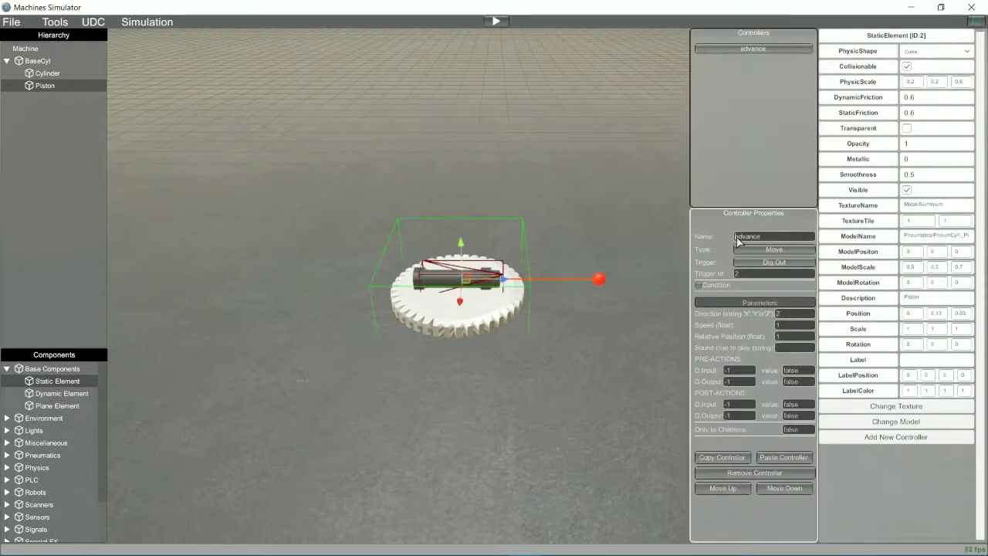
text(A)
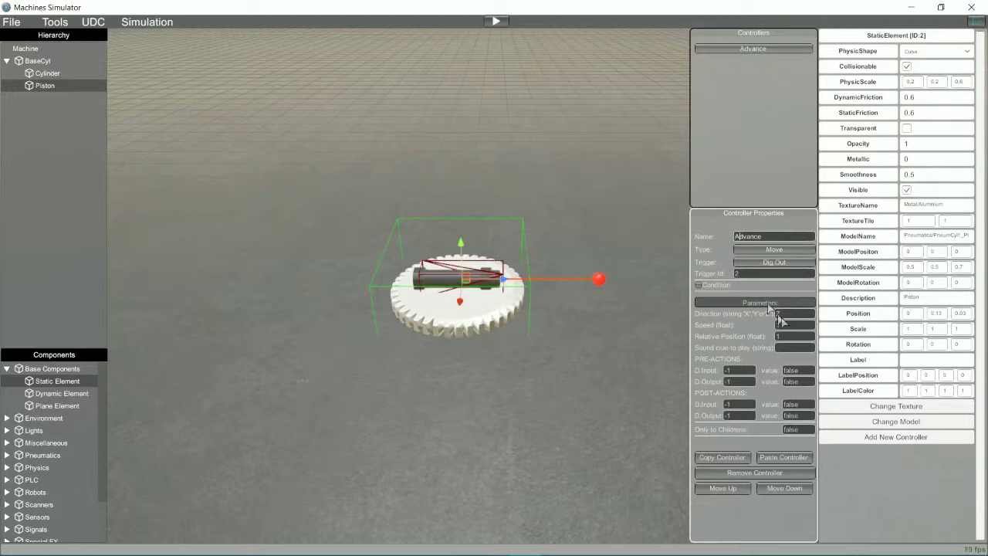
click(786, 336)
key(BackSpace)
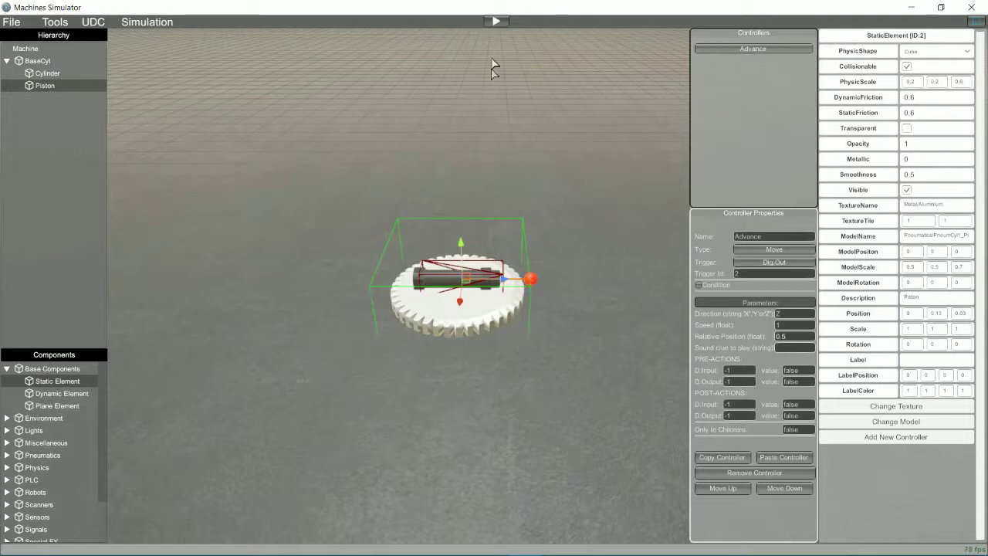
Run the simulation, switch on Output 2 to check the piston's stroke up close, and stop it
click(496, 20)
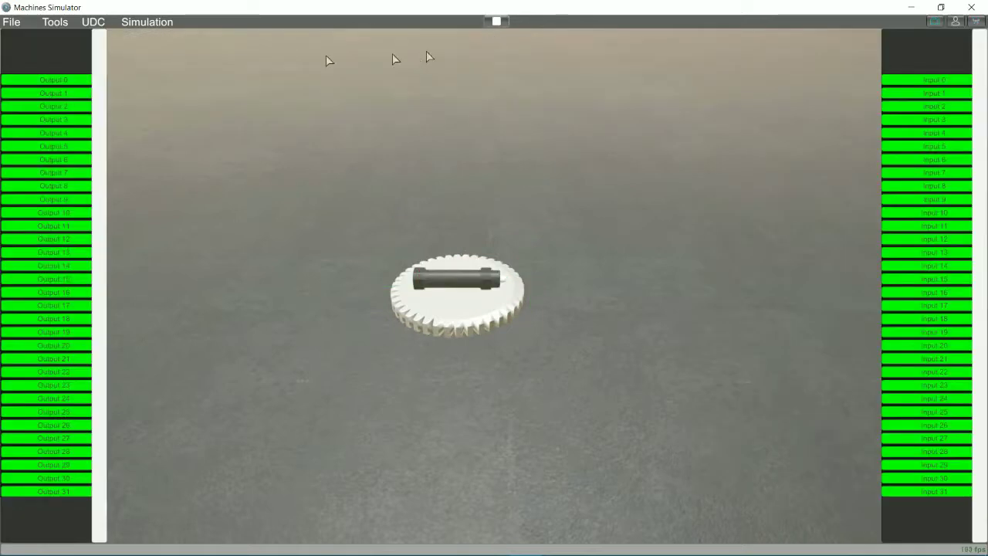
click(51, 110)
right_drag(505, 265, 420, 270)
click(69, 106)
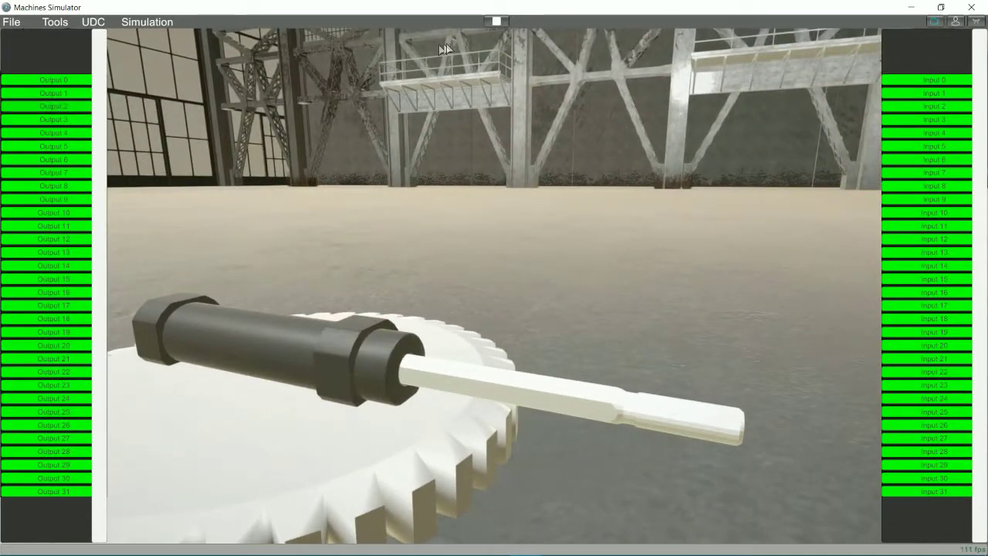
click(497, 22)
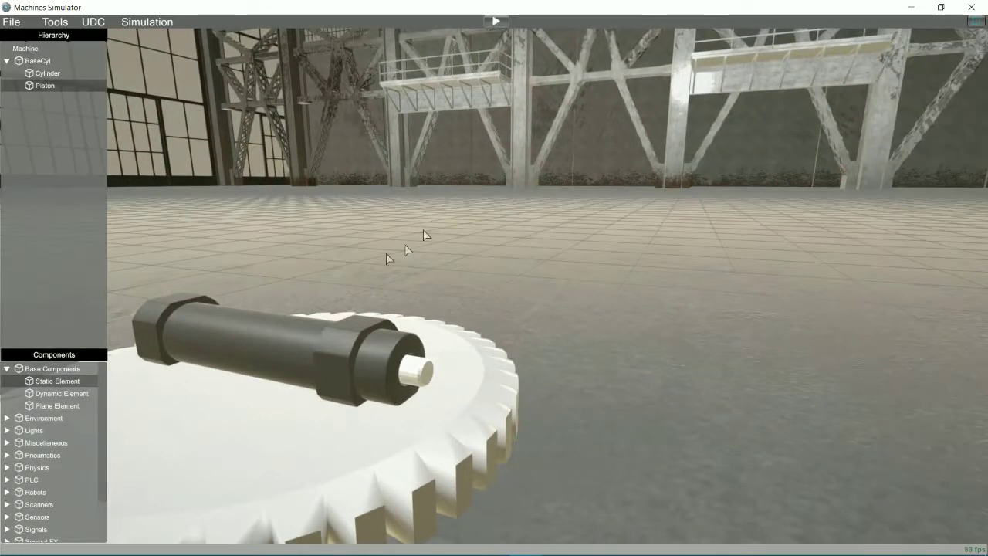
Set the relative position of the Piston's Advance controller to 0.55
click(93, 86)
click(705, 49)
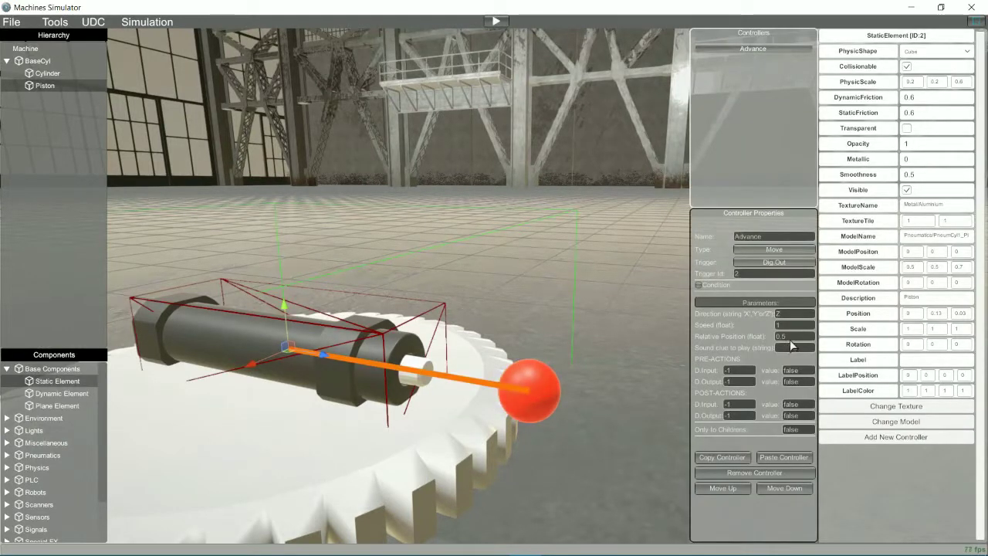
text(5)
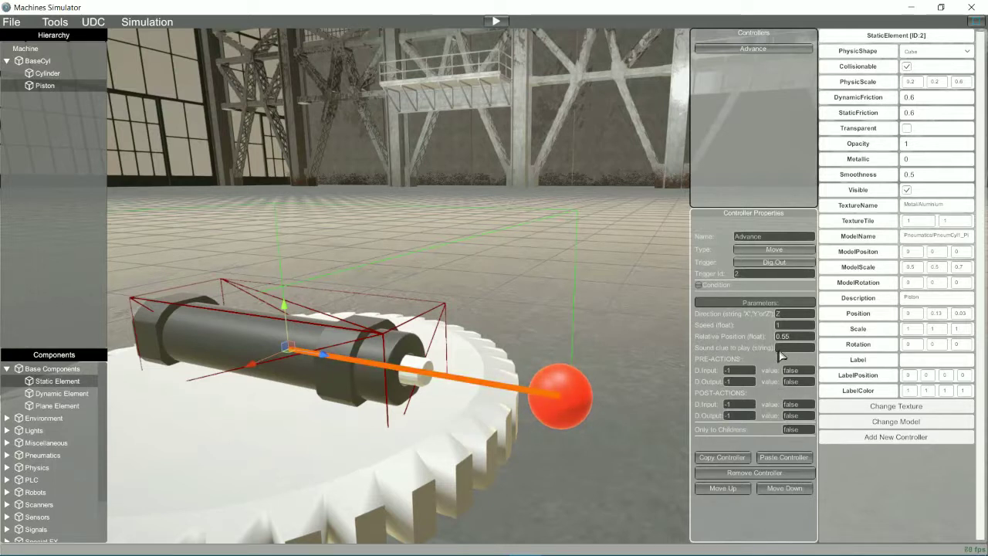
Browse the available sound files, play PneumaticCyl and close the list
click(55, 22)
click(98, 162)
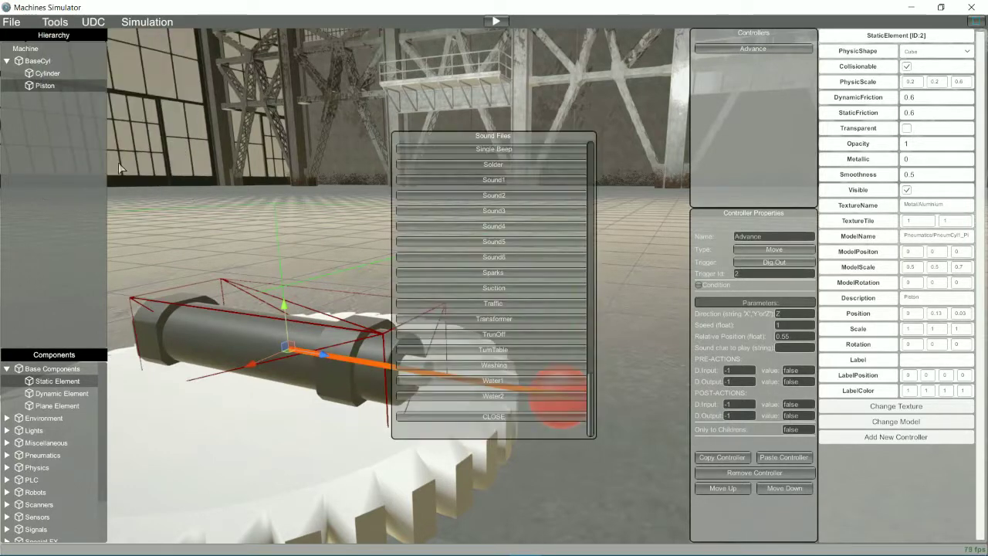
click(592, 207)
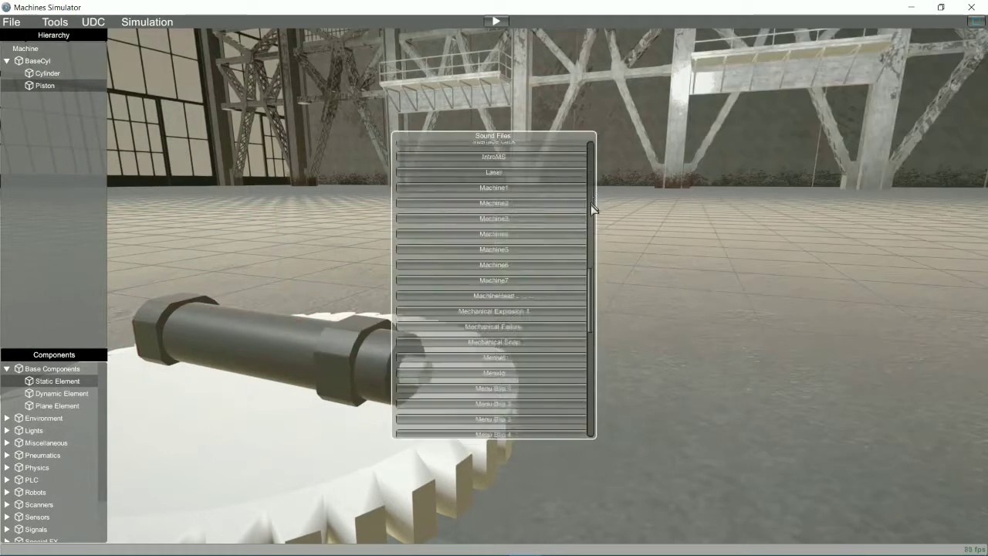
drag(594, 208, 604, 354)
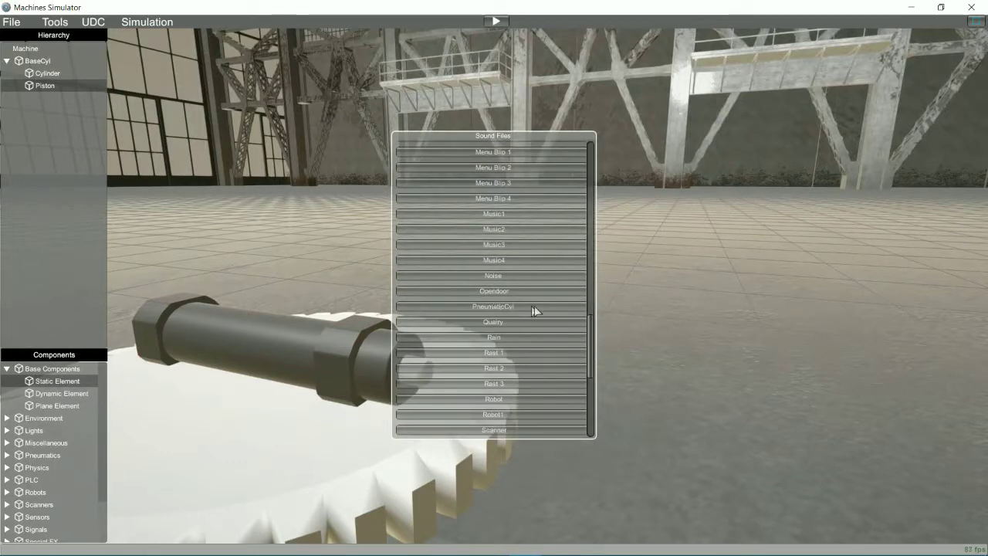
click(507, 306)
drag(593, 333, 594, 419)
click(563, 421)
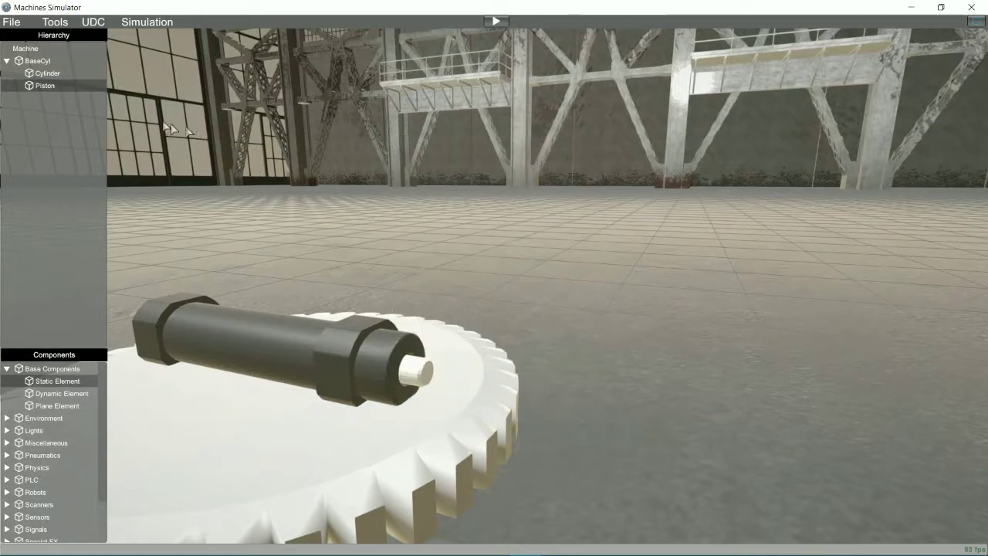
Set PneumaticCyl as the sound to play in the Piston's Advance controller
click(78, 85)
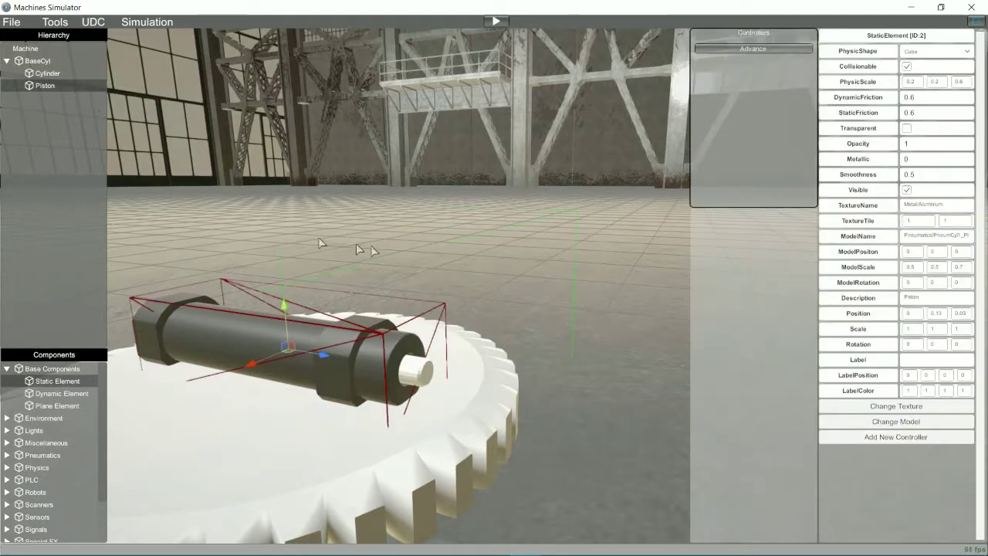
click(727, 47)
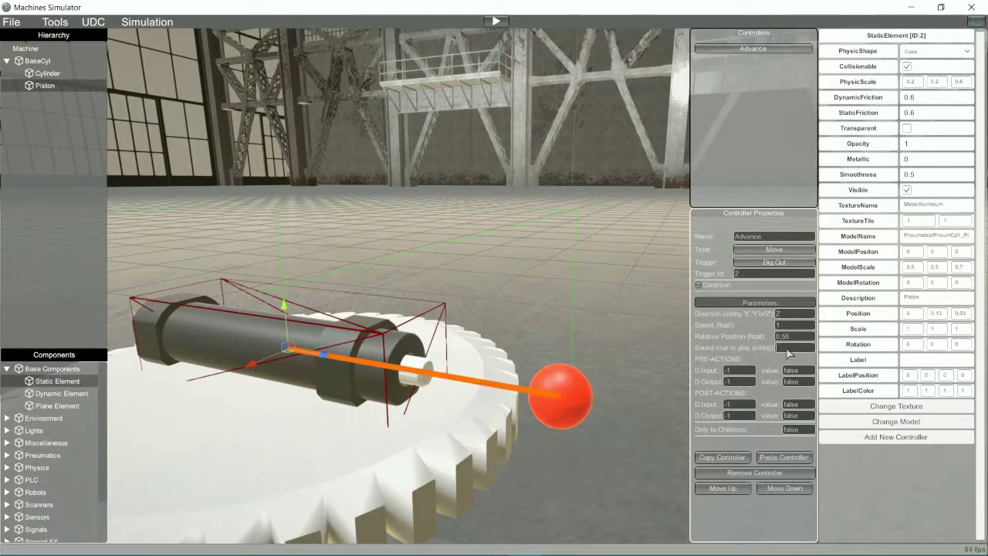
text(Pi)
text(eumatic)
text(Cyl)
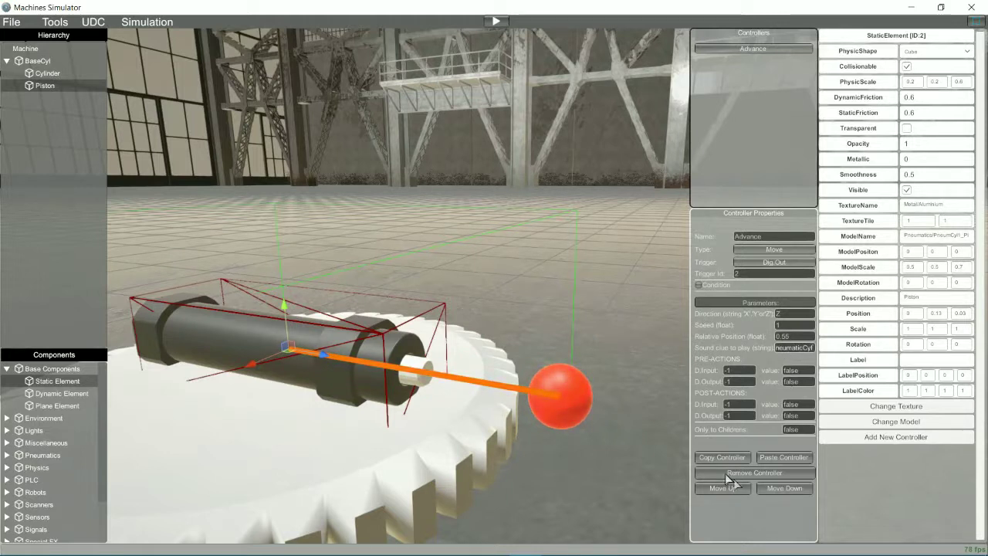
Duplicate the Advance controller on the Piston and rename the copy Back
click(782, 461)
click(777, 65)
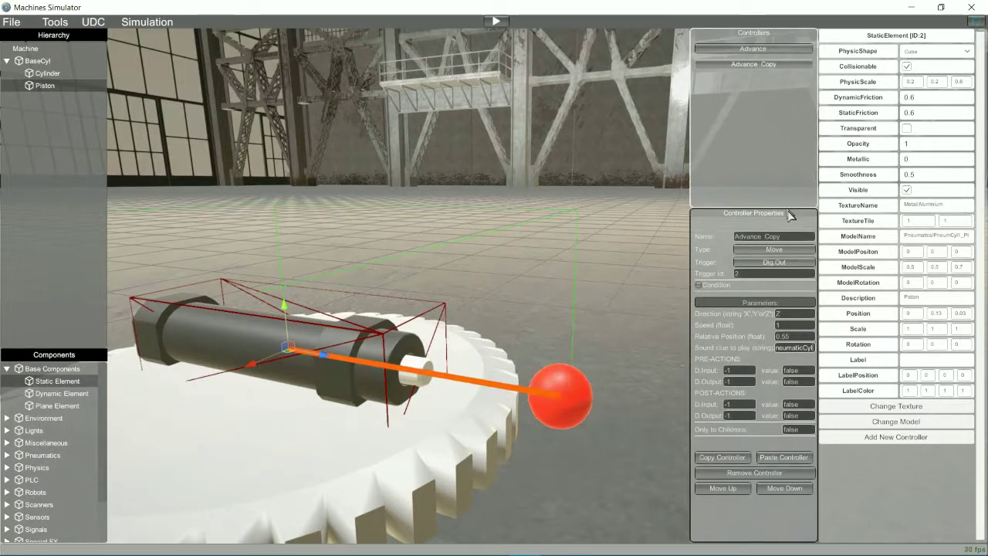
drag(783, 236, 730, 236)
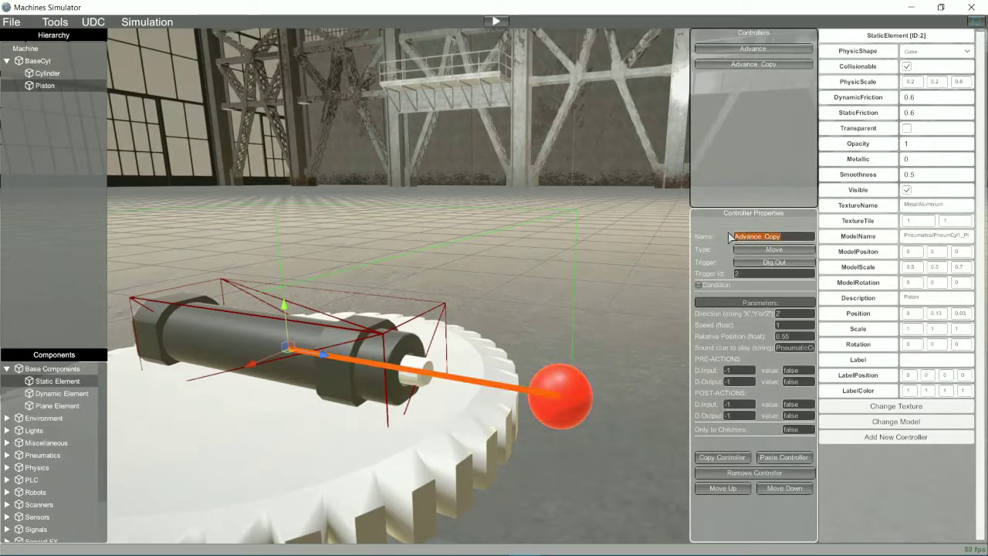
text(Back)
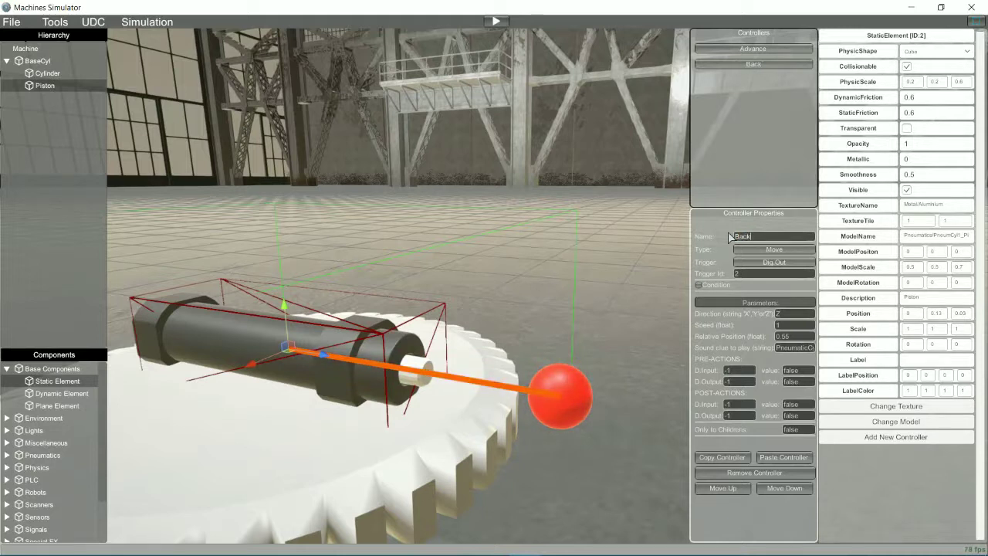
Set the Back controller's trigger id to 3 and its relative position to -0.55
drag(750, 274, 729, 276)
text(3)
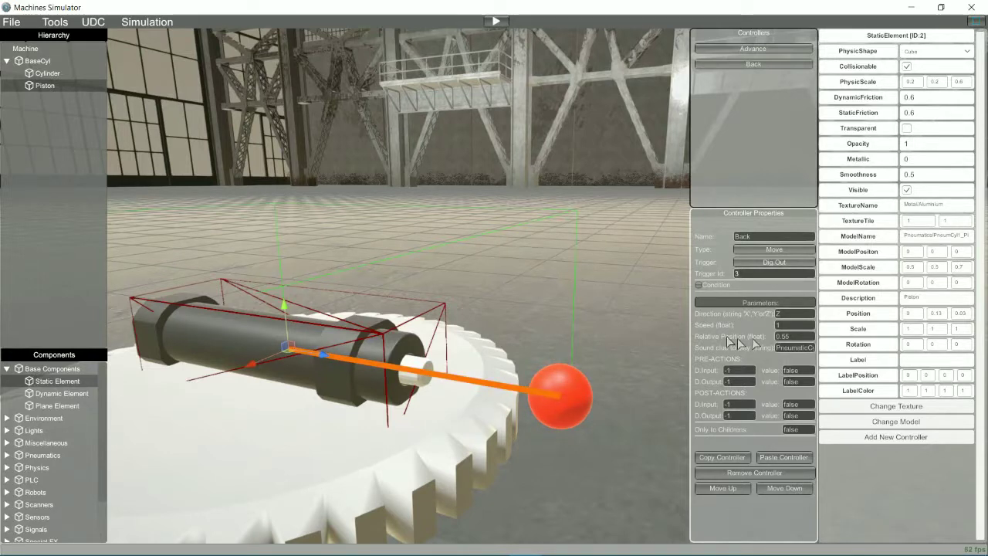
scroll(571, 335, down, 5)
mouse_move(572, 335)
right_down()
mouse_move(596, 335)
mouse_move(587, 329)
right_up()
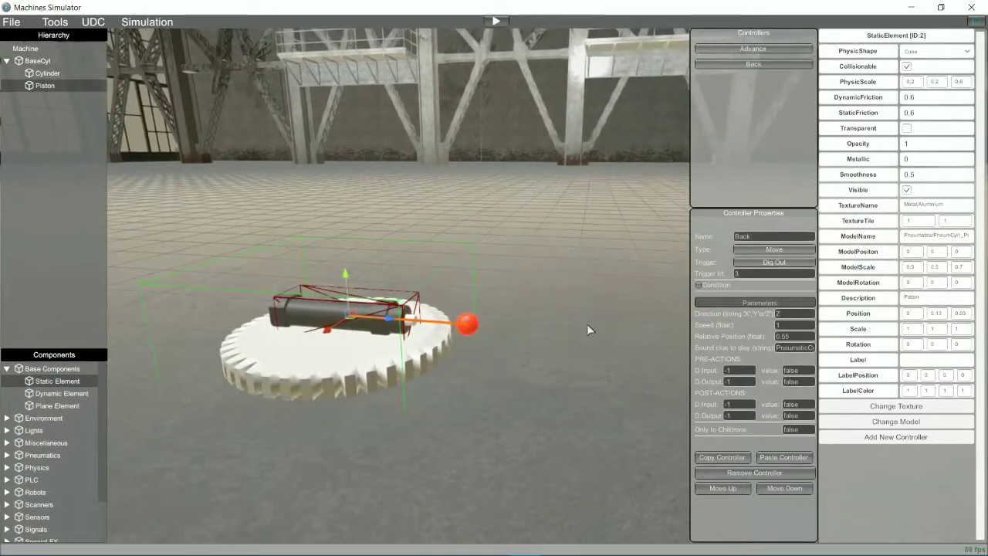
scroll(587, 325, up, 5)
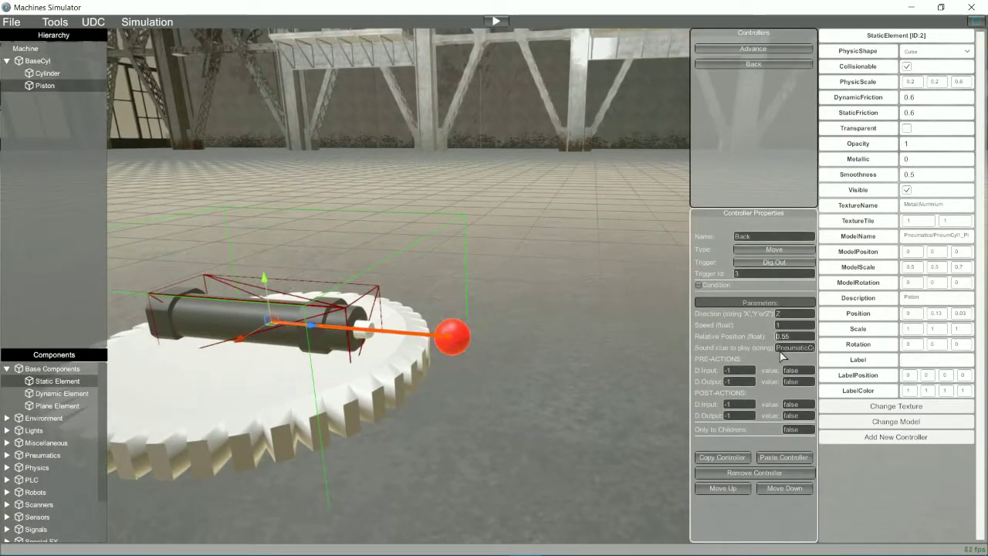
text(-)
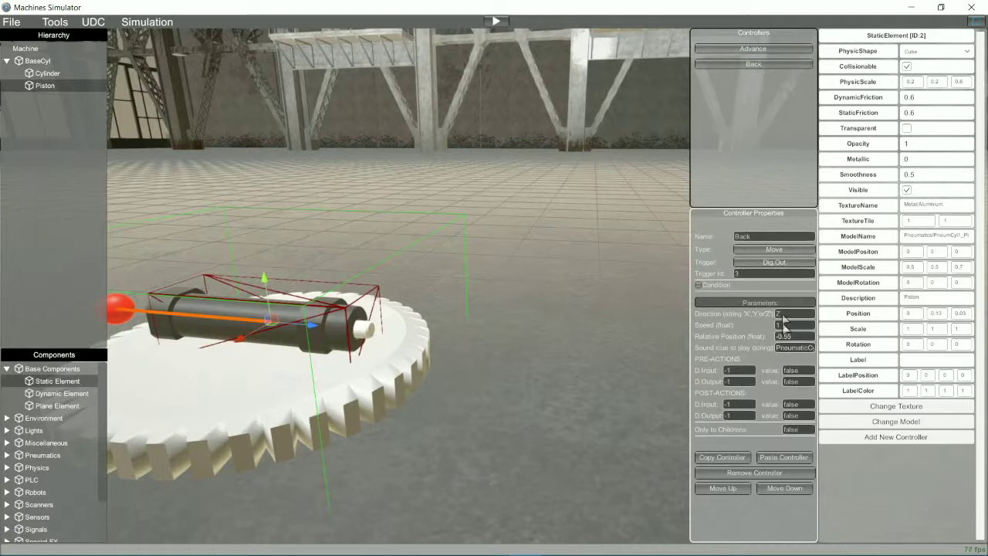
Run the simulation and test the piston's advance and return with Outputs 2 and 3, rotating the gear with Output 0
click(494, 22)
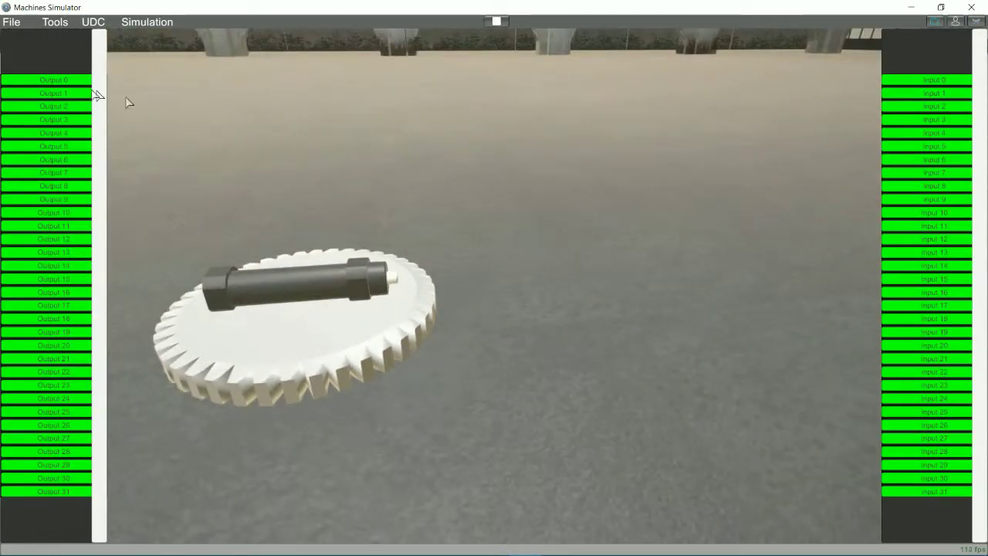
click(65, 107)
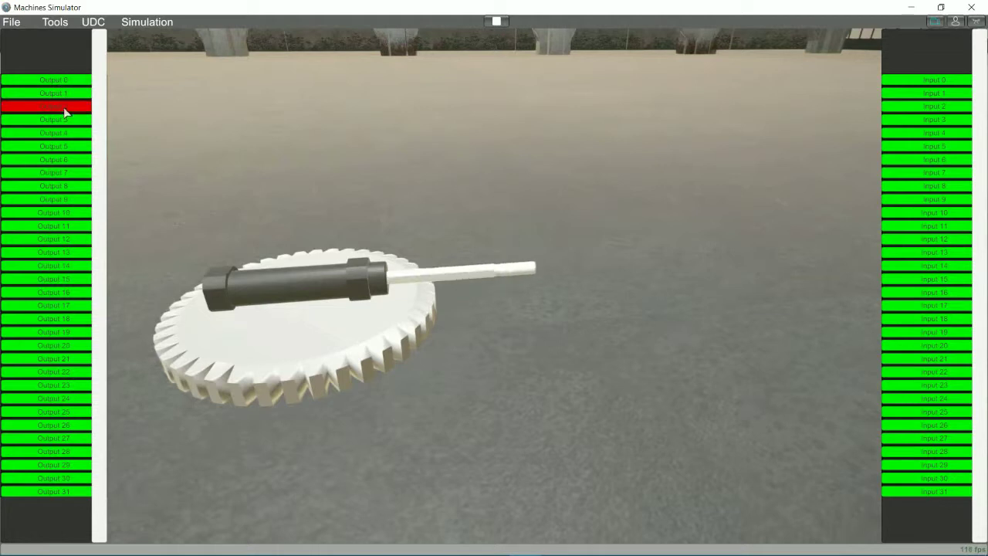
click(66, 121)
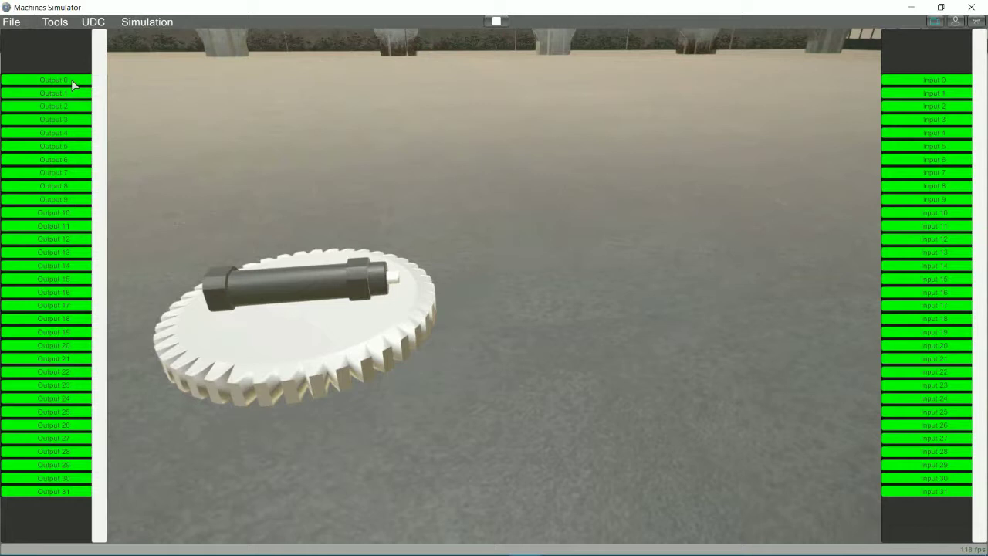
click(72, 82)
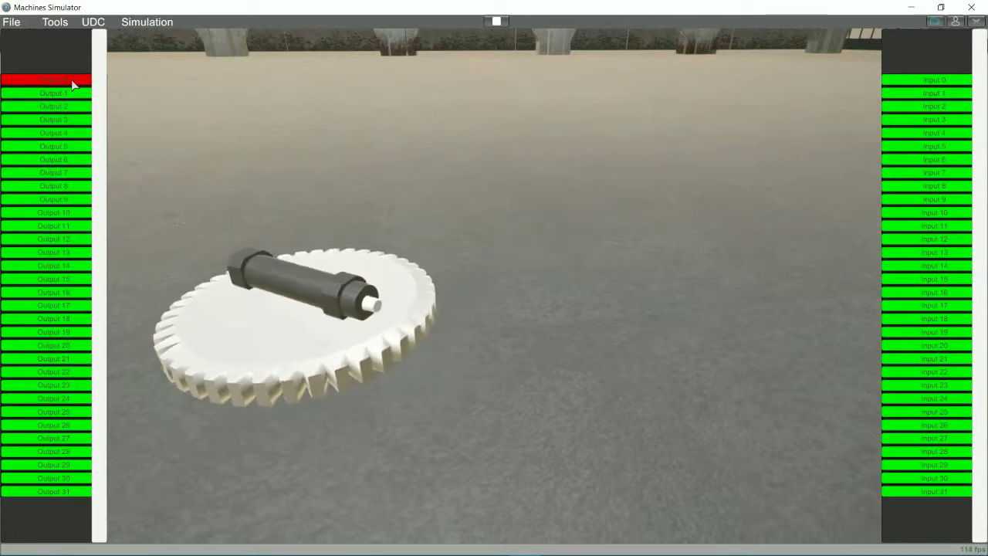
click(69, 108)
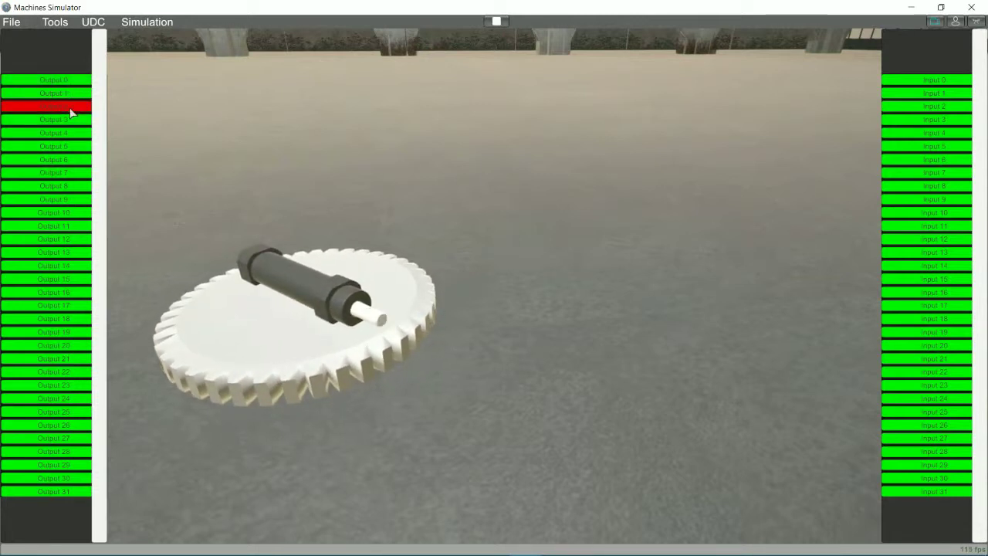
click(71, 122)
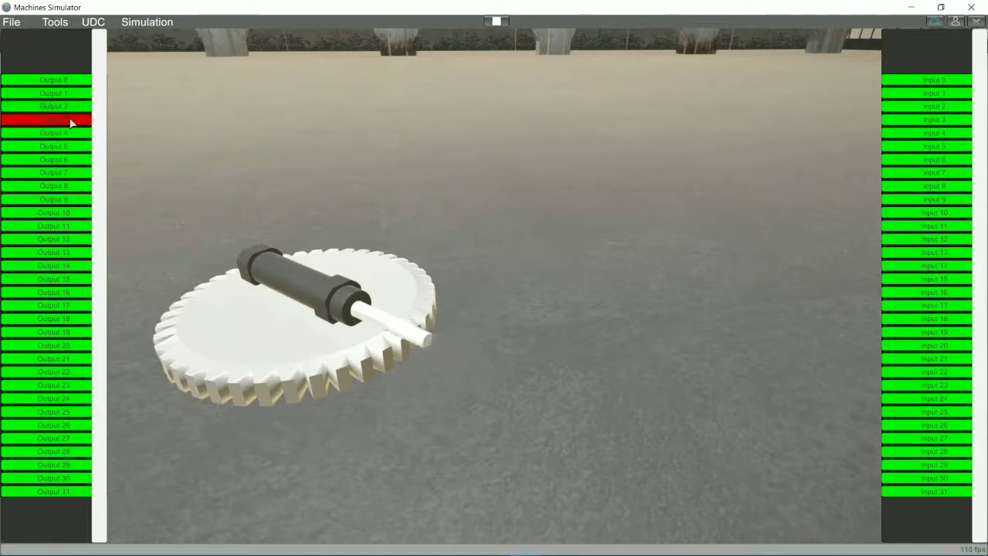
click(70, 119)
Trigger Output 2 repeatedly without returning the piston to test its travel, and stop the simulation
right_drag(176, 137, 254, 160)
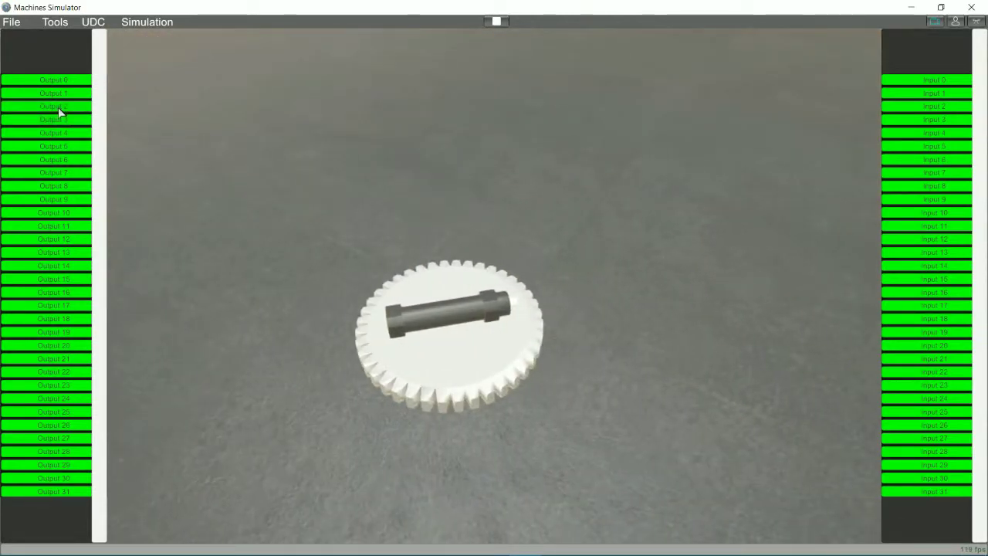
click(60, 109)
click(60, 109)
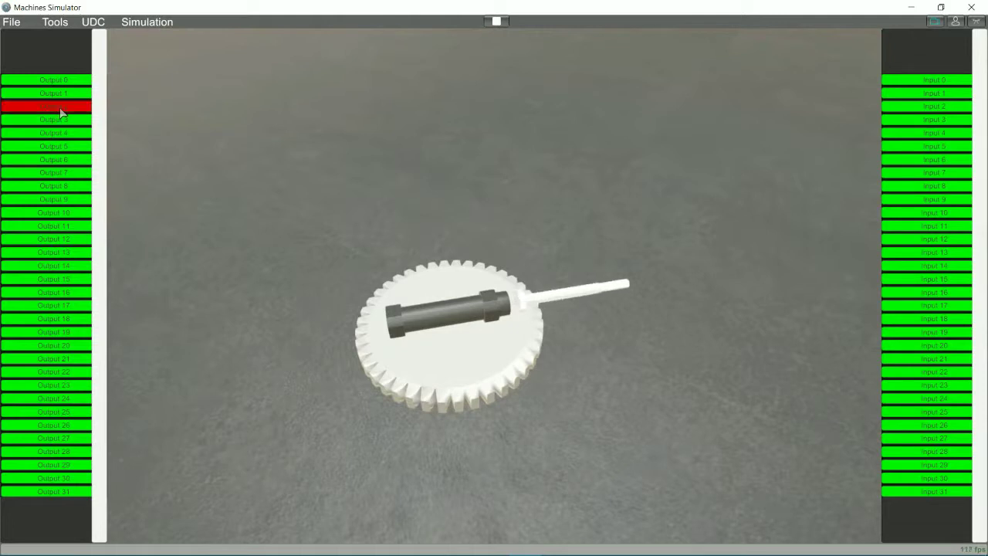
click(59, 109)
click(59, 110)
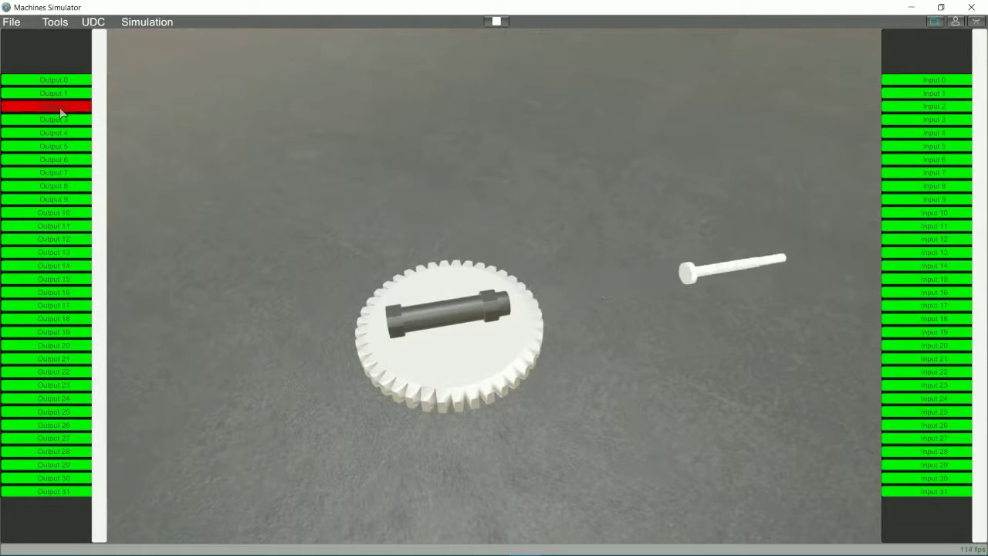
click(60, 110)
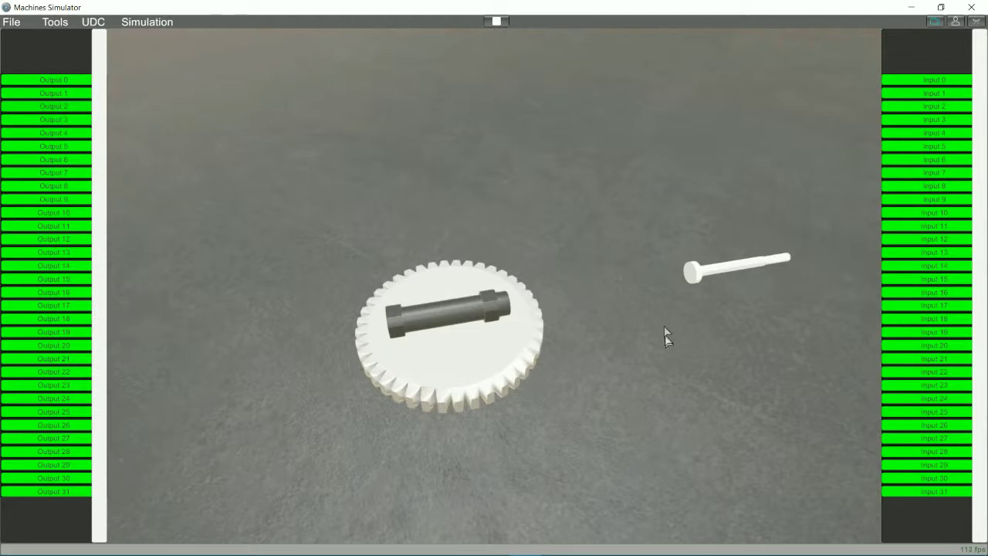
click(497, 22)
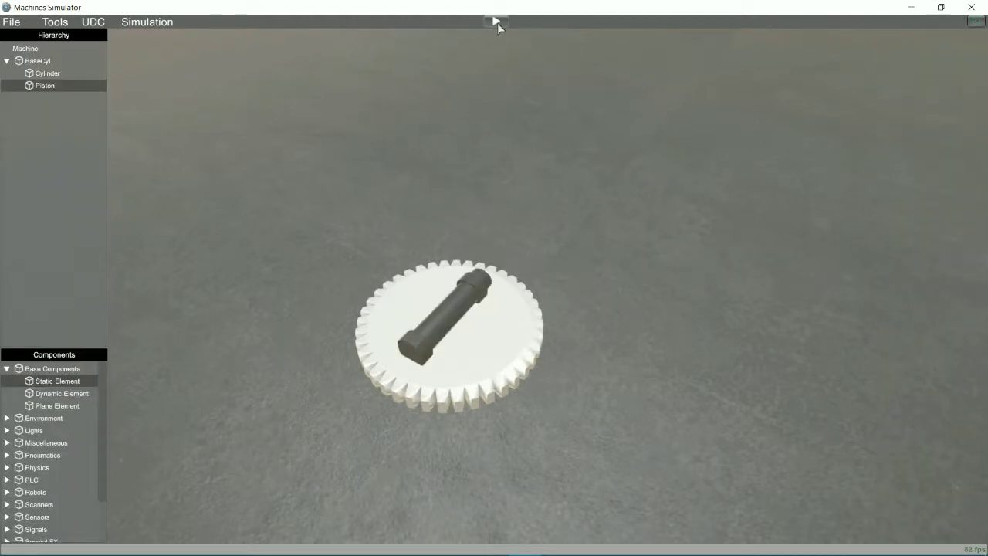
In the Piston's Advance controller, set the pre-action to digital input 0 false and the post-action to digital input 1 true
click(46, 85)
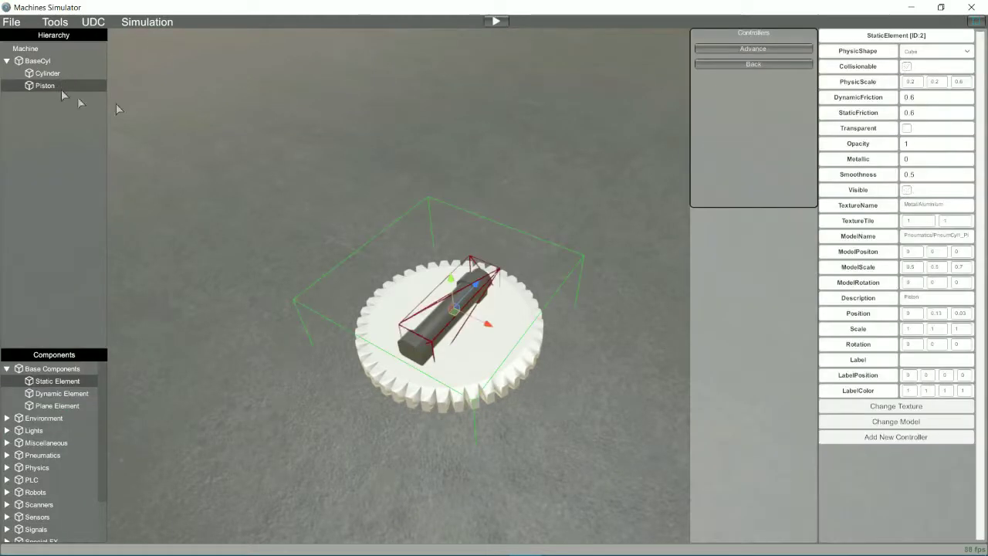
click(726, 50)
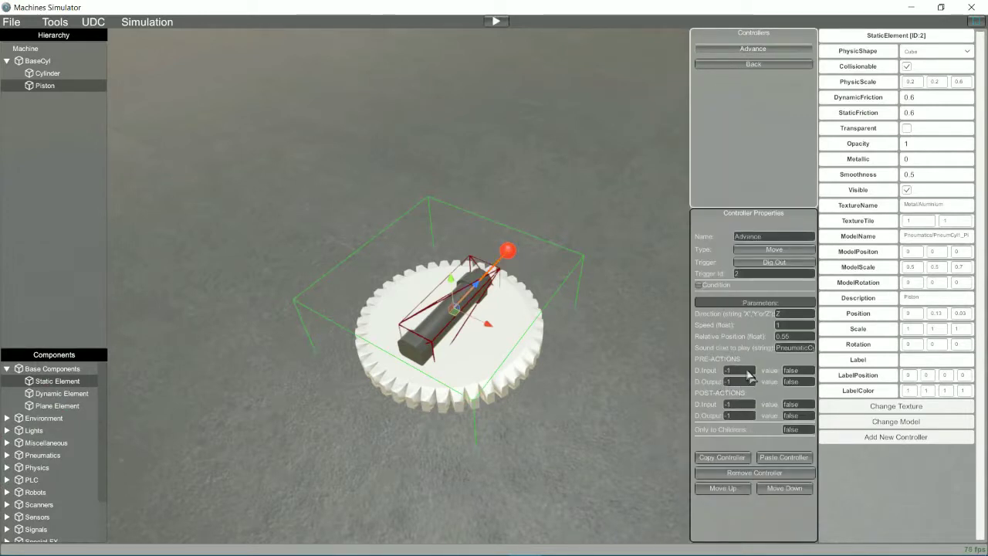
click(725, 371)
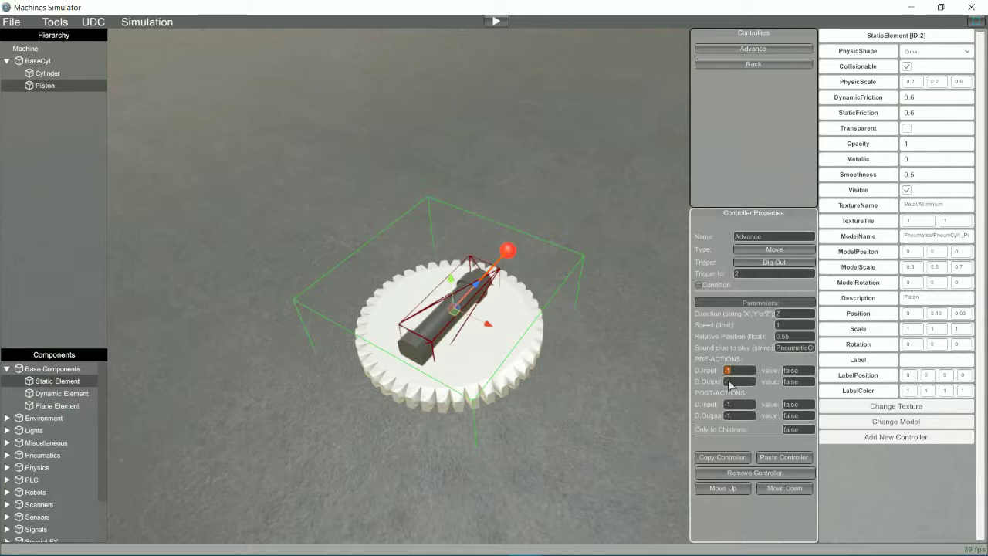
text(0)
text(1)
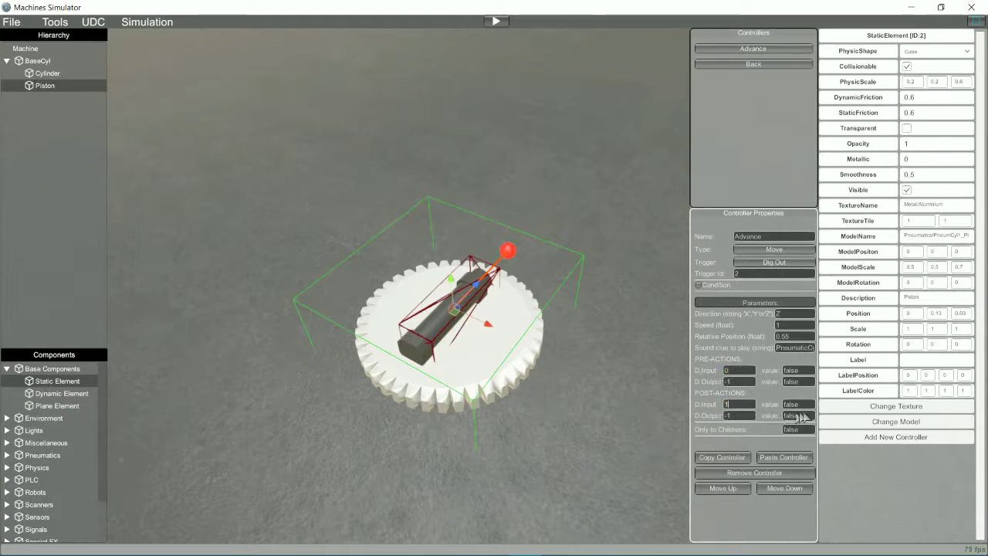
click(788, 406)
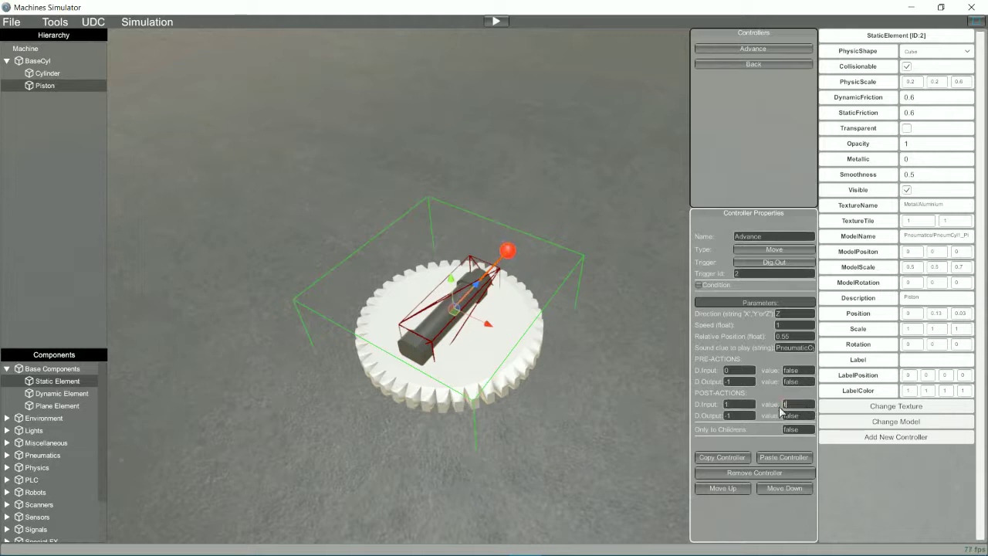
In the Back controller, set the pre-action to digital input 1 false and the post-action to digital input 0 true
click(764, 64)
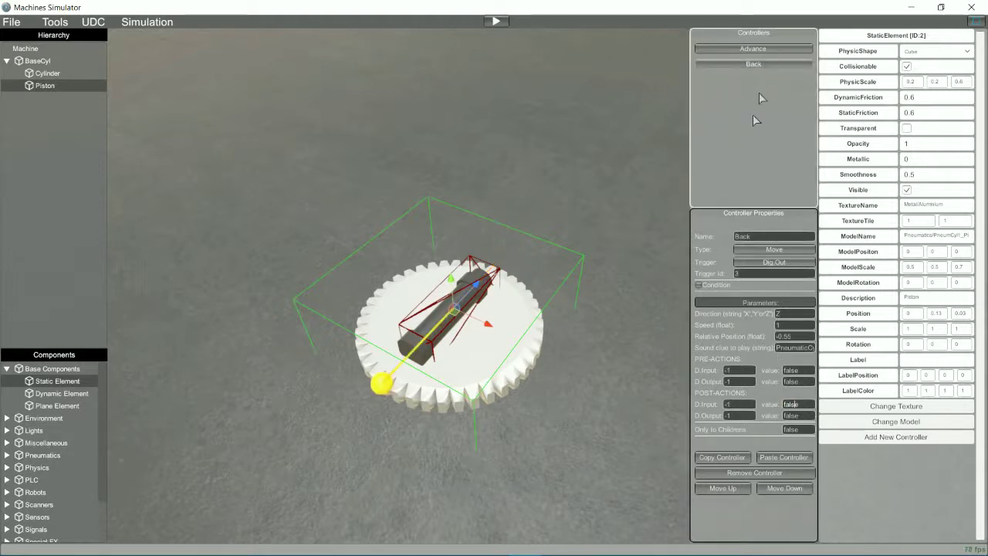
click(726, 370)
text(1)
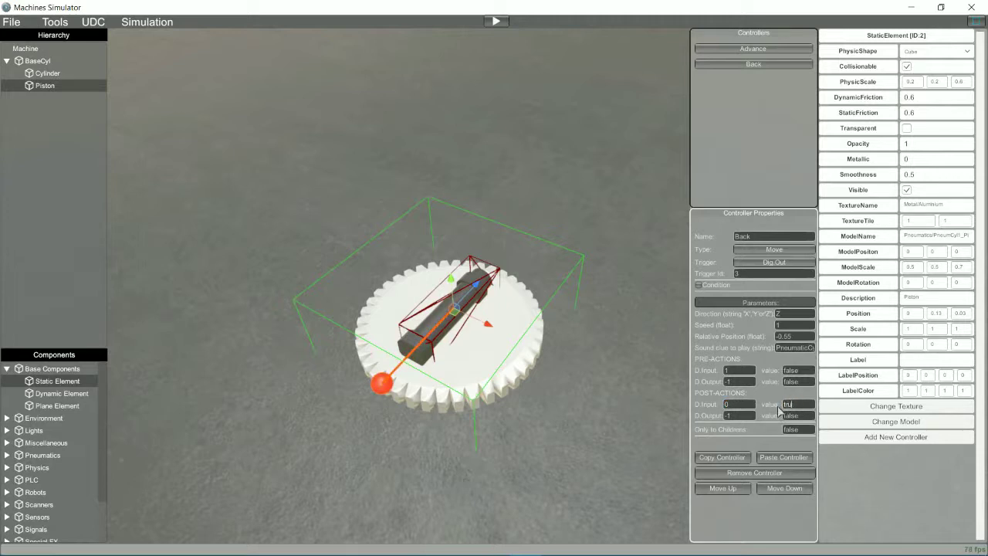
Run the simulation, advance and return the piston with Outputs 2 and 3 to check Inputs 0 and 1, and stop it
click(496, 21)
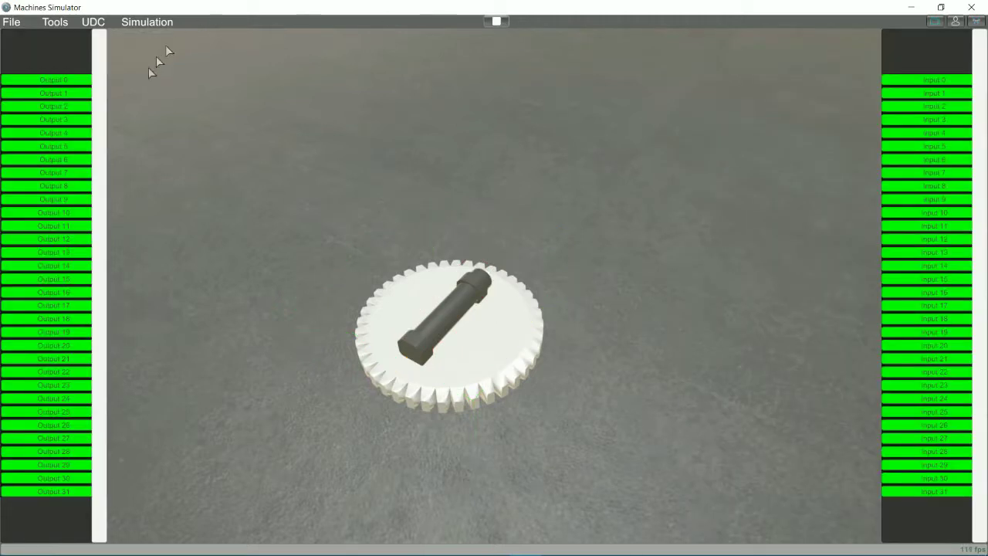
click(80, 106)
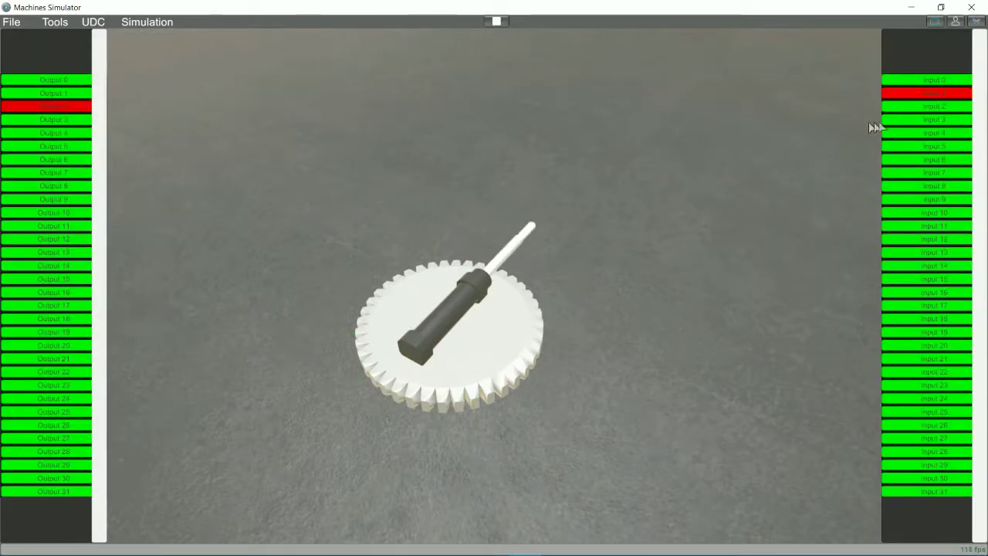
click(72, 108)
click(69, 121)
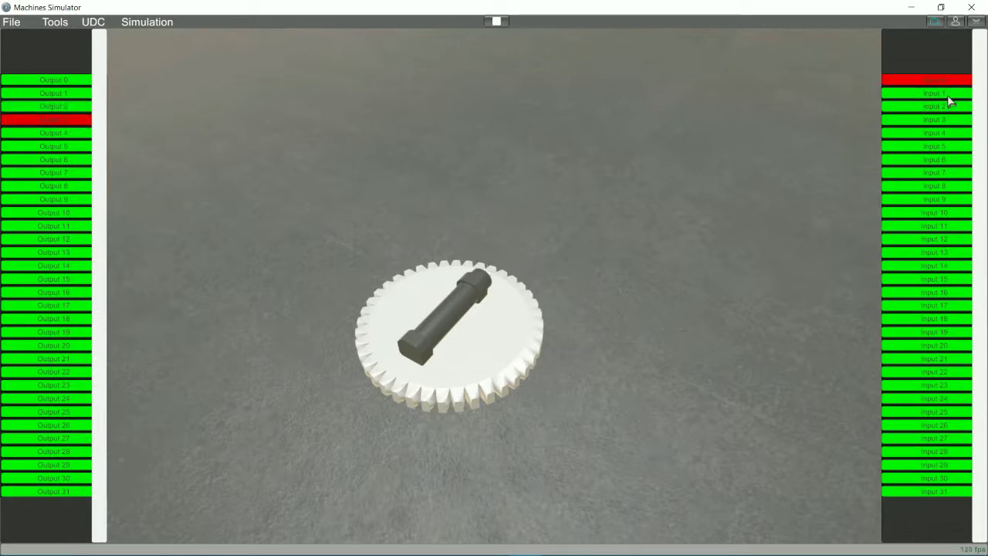
click(85, 120)
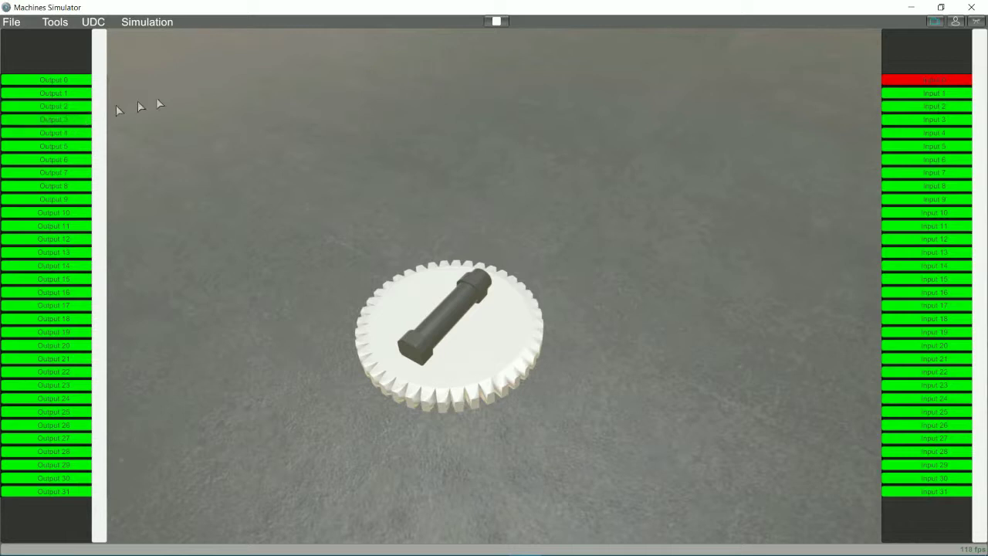
click(495, 21)
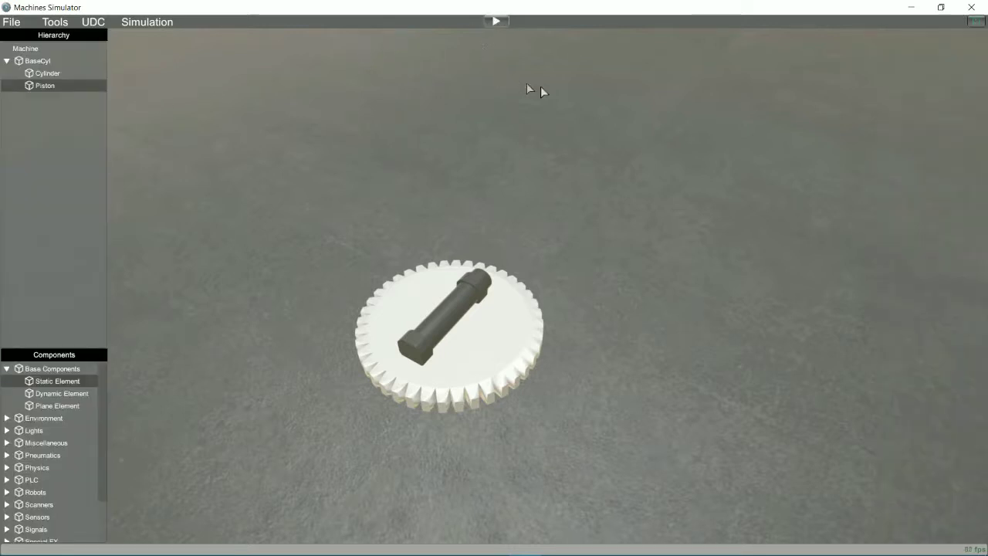
Add a new controller named Init to the Piston
click(61, 85)
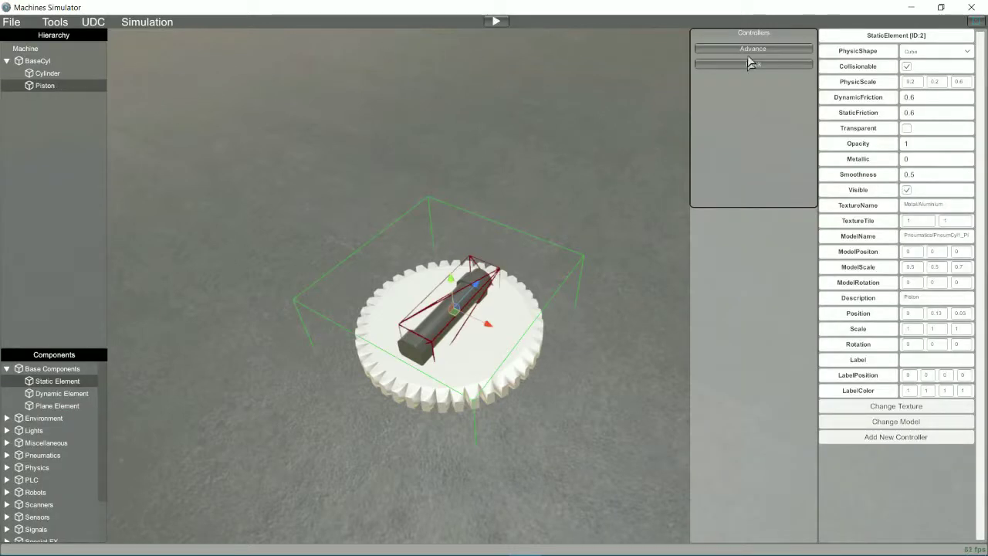
click(878, 437)
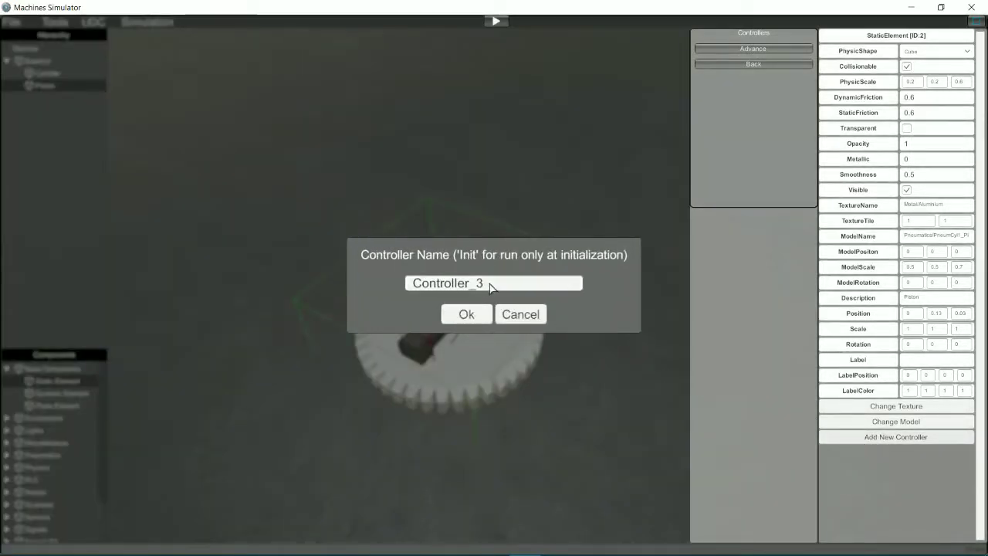
drag(490, 286, 403, 286)
text(Init)
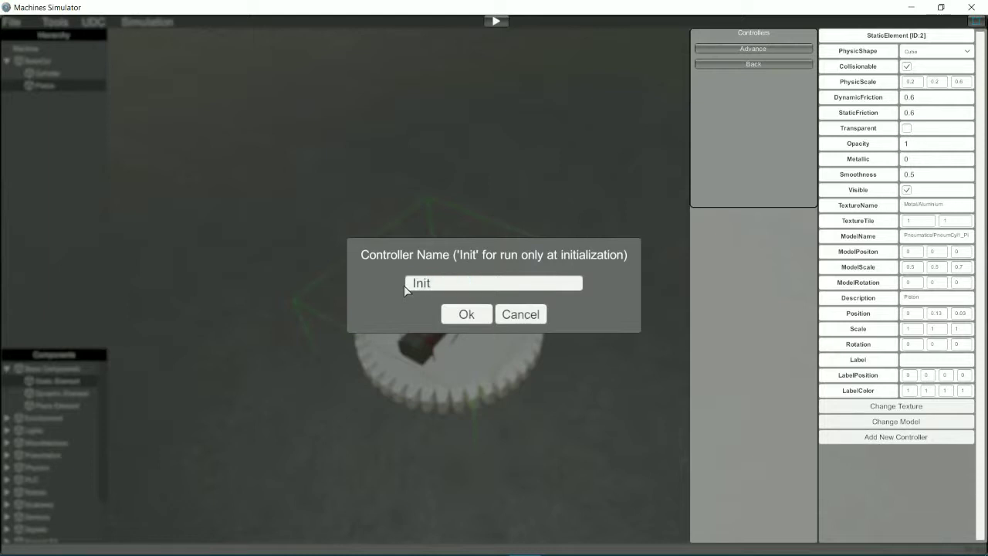
click(465, 314)
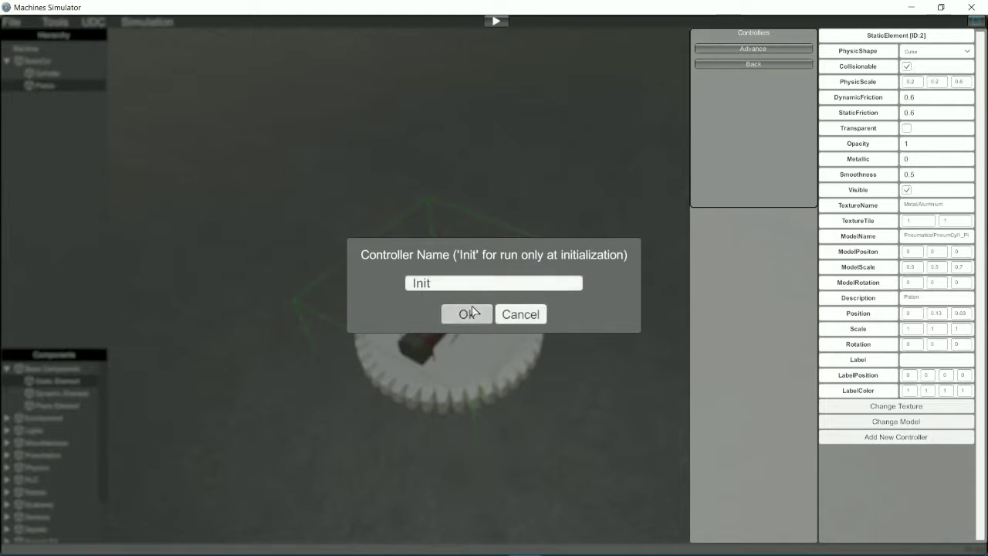
Configure the Init controller as type IOSignals with signal DI, number 0 and value true
click(794, 78)
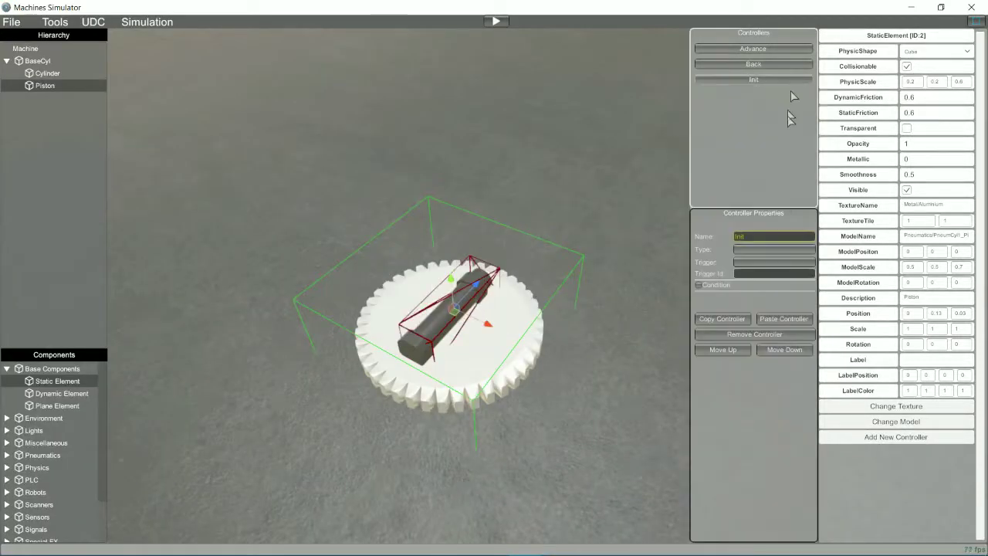
click(765, 249)
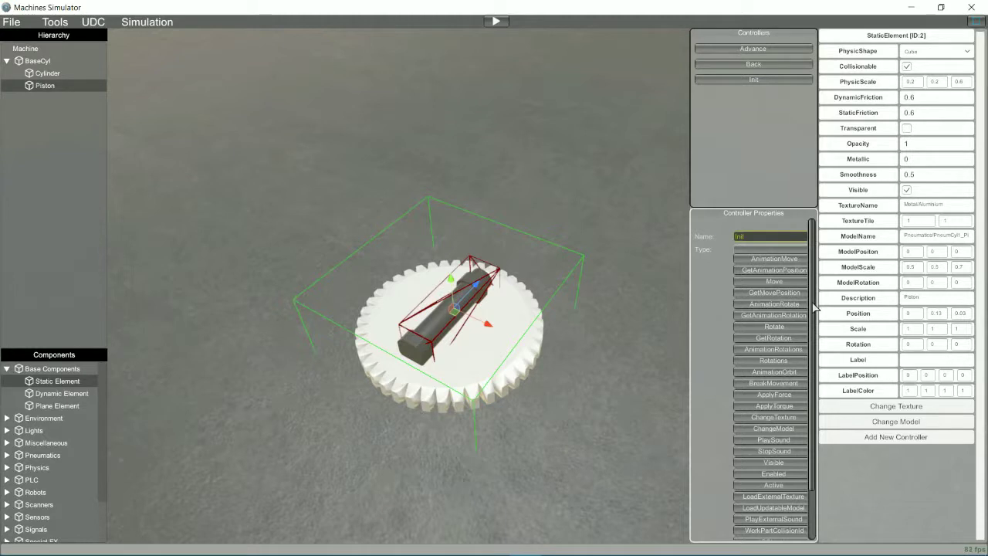
drag(815, 307, 818, 354)
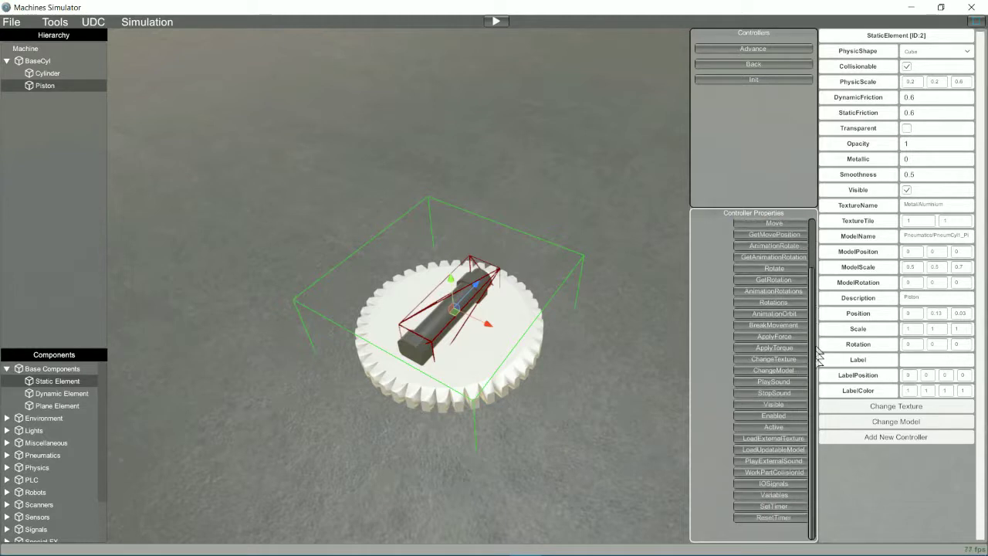
click(775, 484)
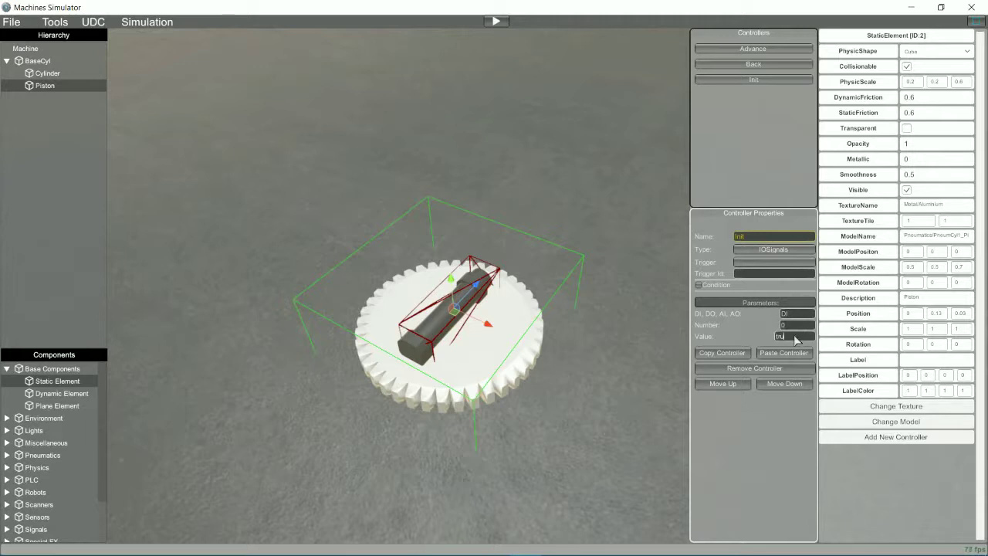
Run the simulation to check Input 0 at startup, cycle the piston with Outputs 2 and 3, and stop it
click(495, 21)
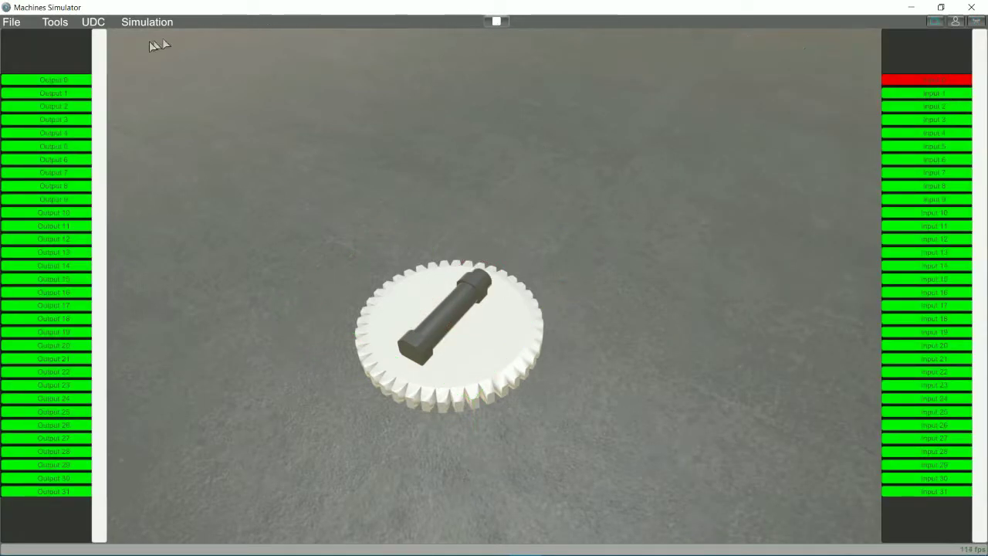
click(76, 108)
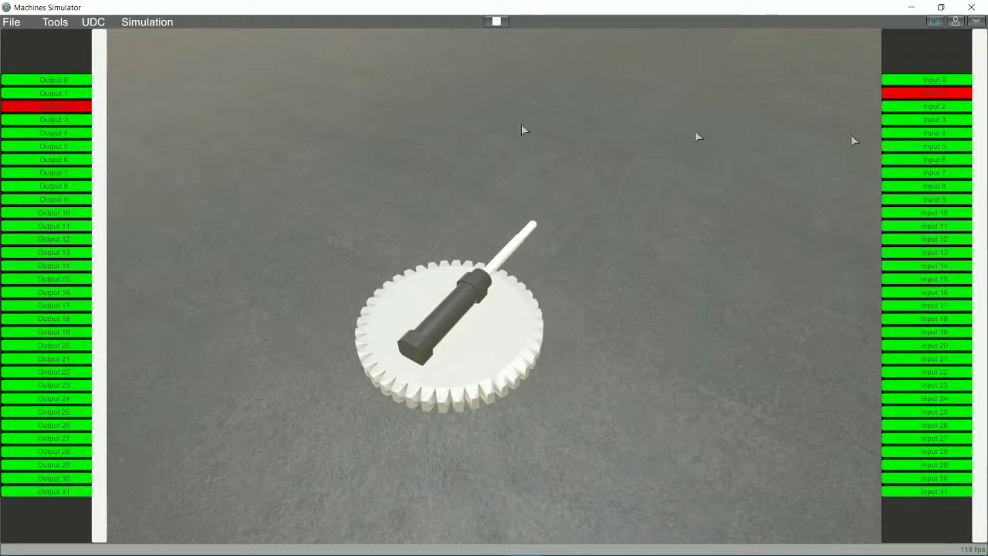
click(25, 111)
click(32, 121)
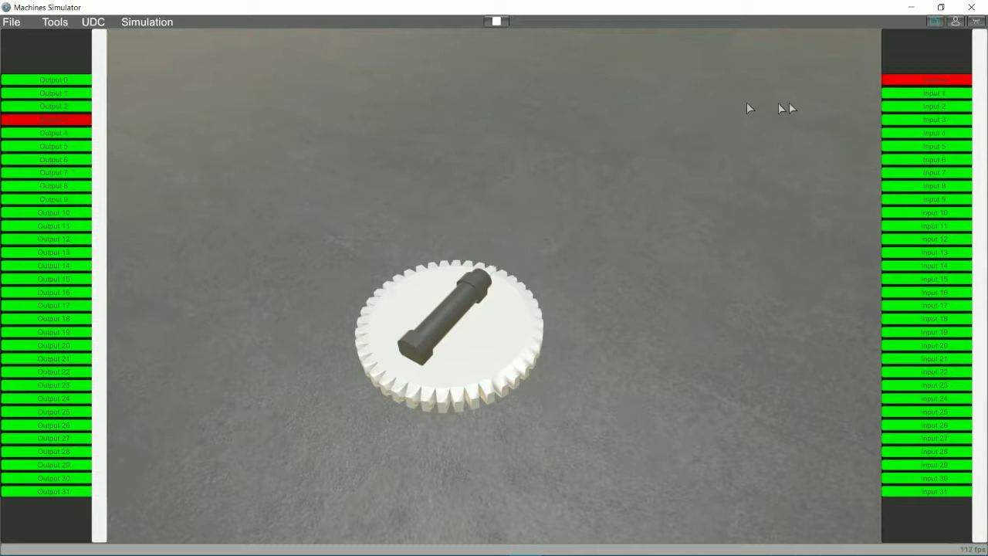
click(70, 121)
click(497, 22)
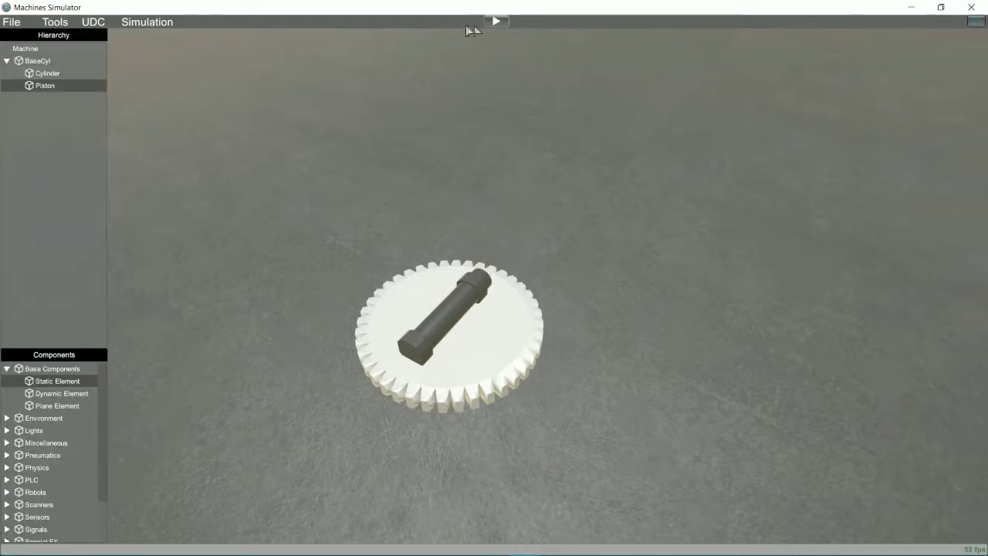
Add an AND condition to the Piston's Advance controller that requires digital input (Dig.Inp) 0 to be true
click(51, 86)
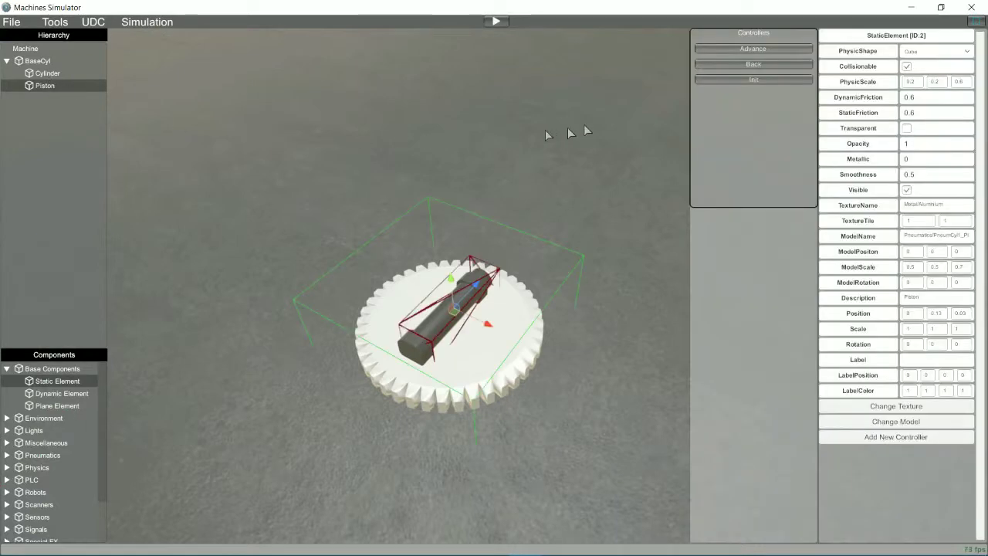
click(719, 49)
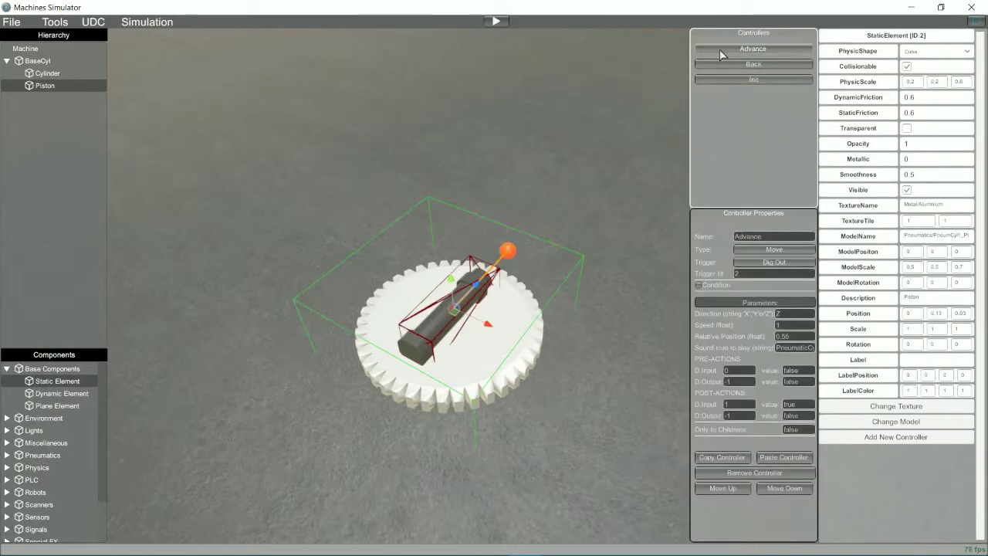
click(699, 286)
click(765, 286)
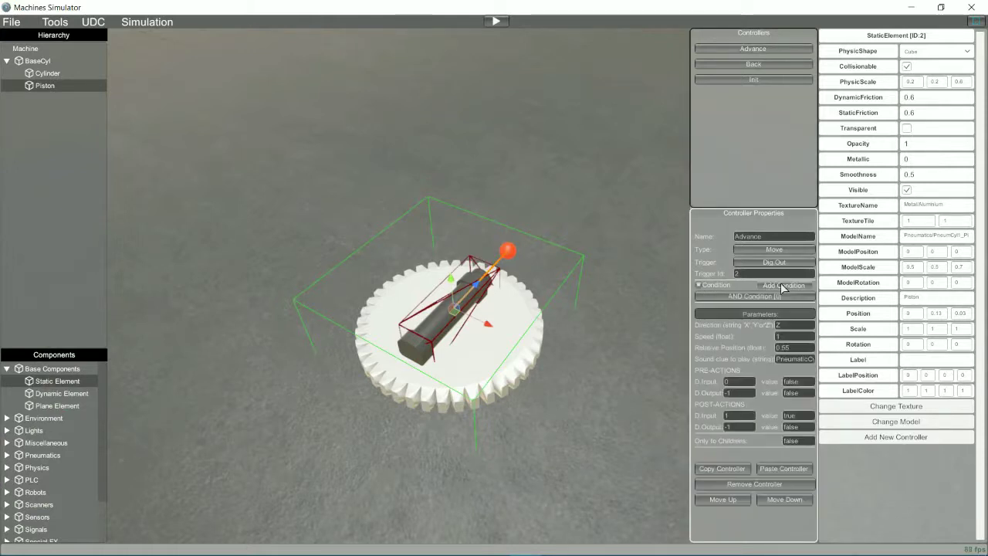
click(745, 298)
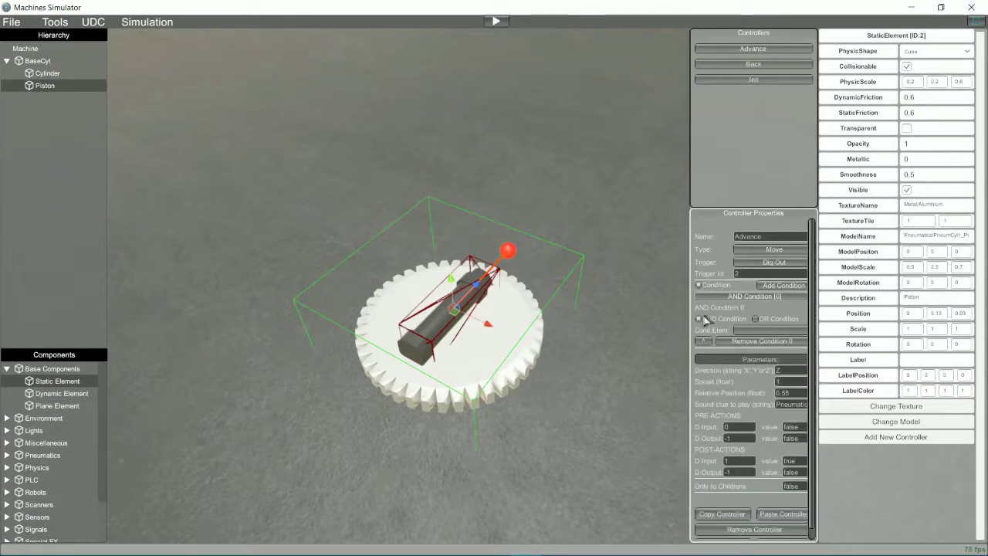
click(760, 331)
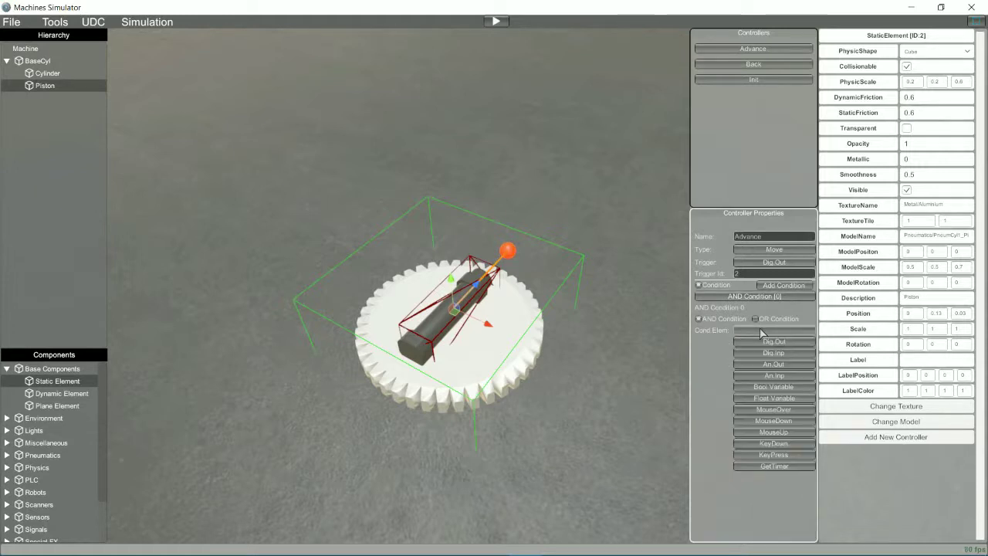
click(773, 354)
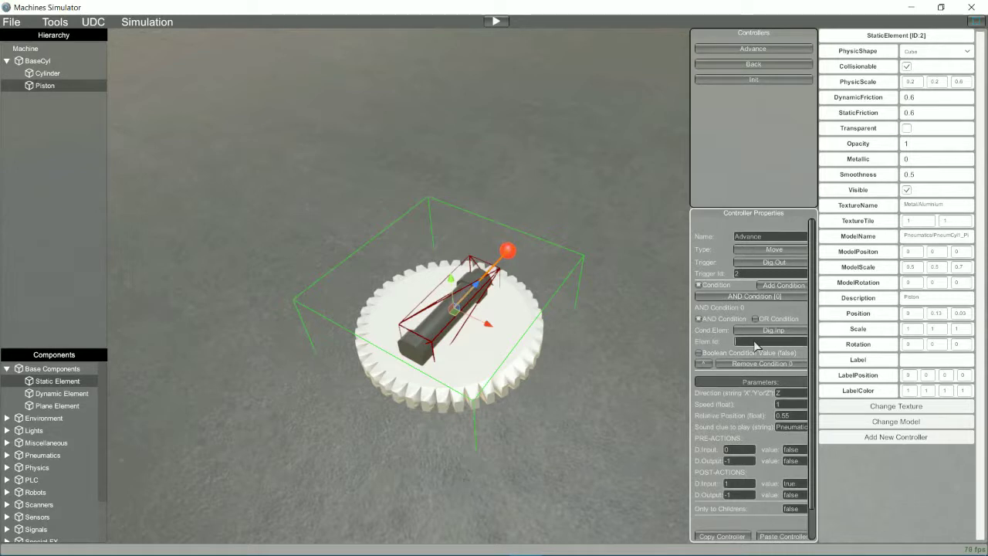
click(732, 341)
text(0)
click(699, 353)
Add an AND condition to the Back controller that requires digital input (Dig.Inp) 1 to be true
click(757, 66)
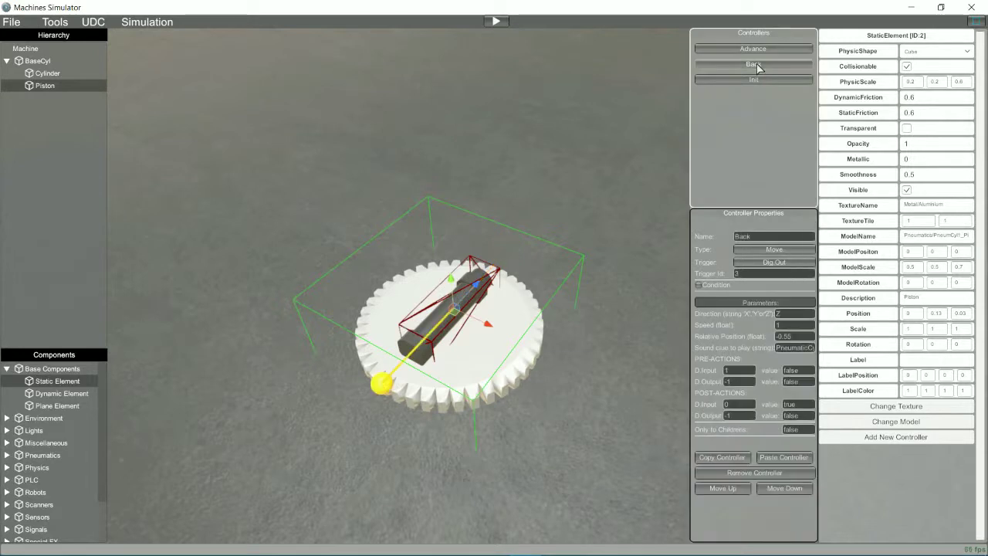
click(699, 285)
click(775, 287)
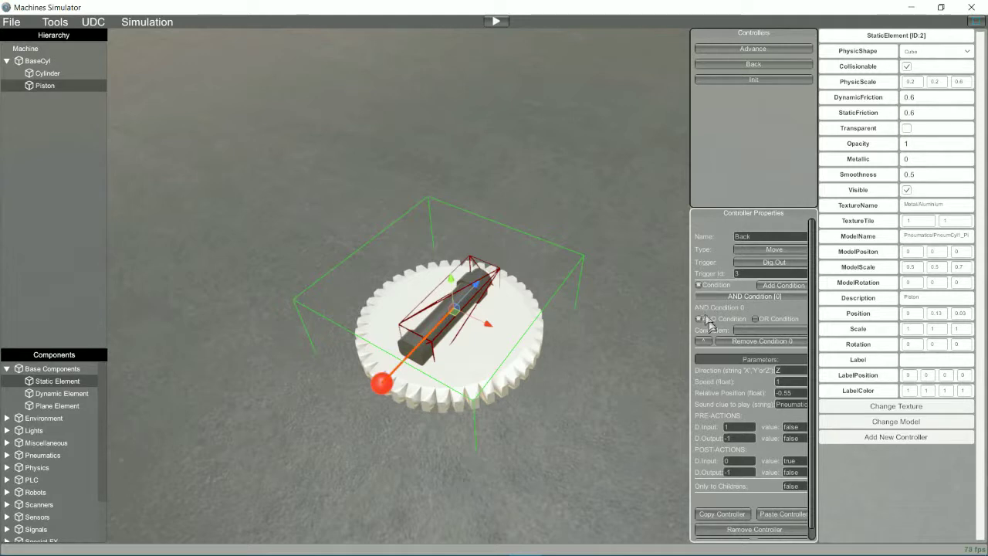
click(748, 332)
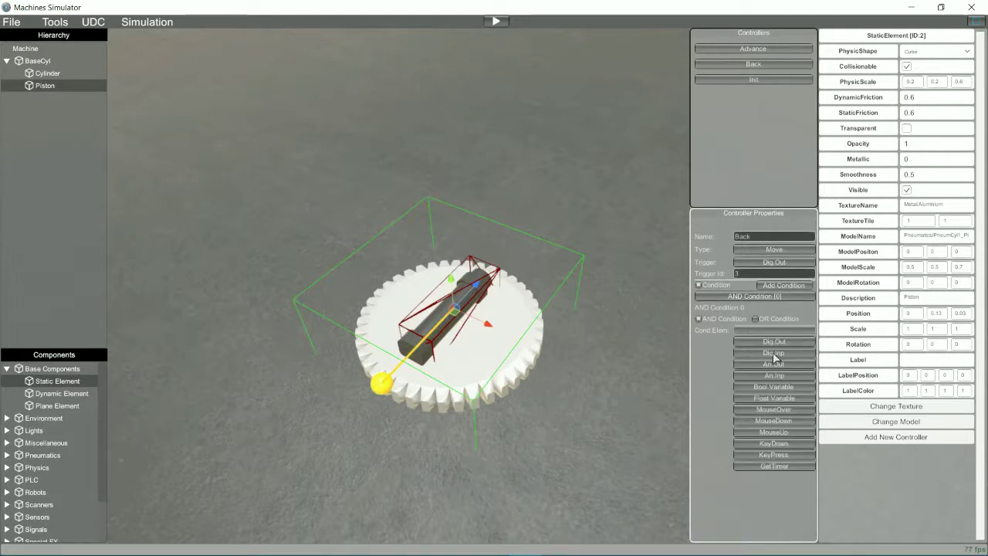
click(775, 354)
text(1)
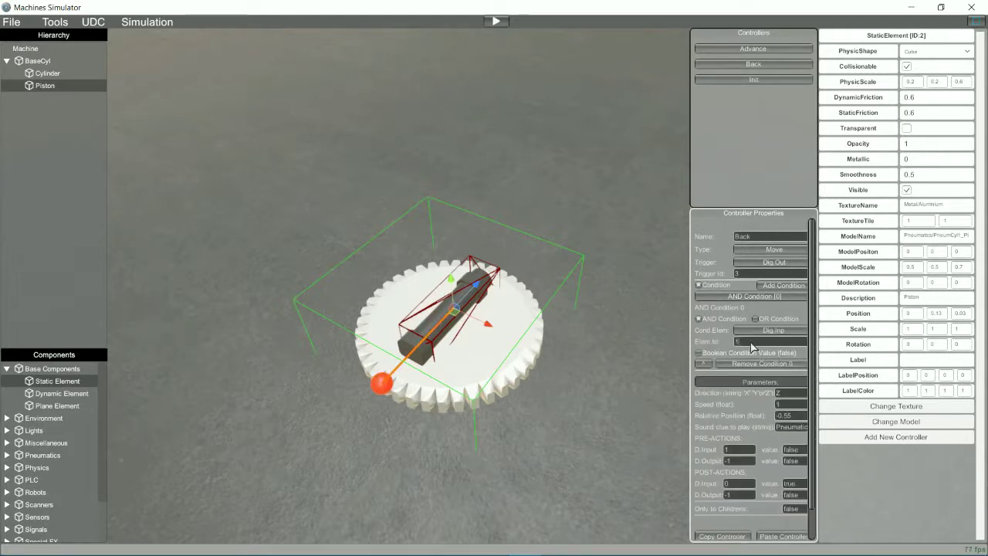
click(707, 351)
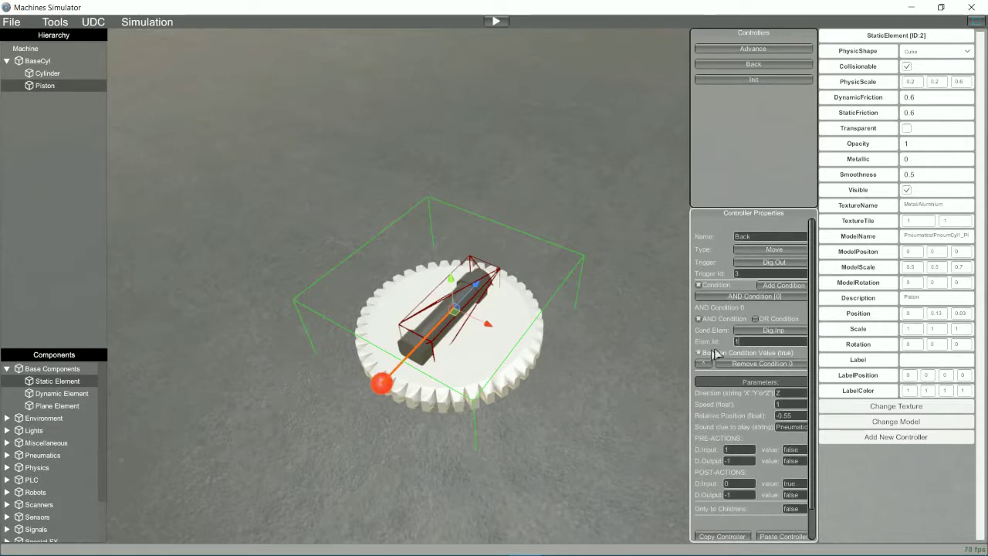
Run the simulation and test the piston's conditions by advancing it with Output 2 and retracting it with Output 3
click(497, 21)
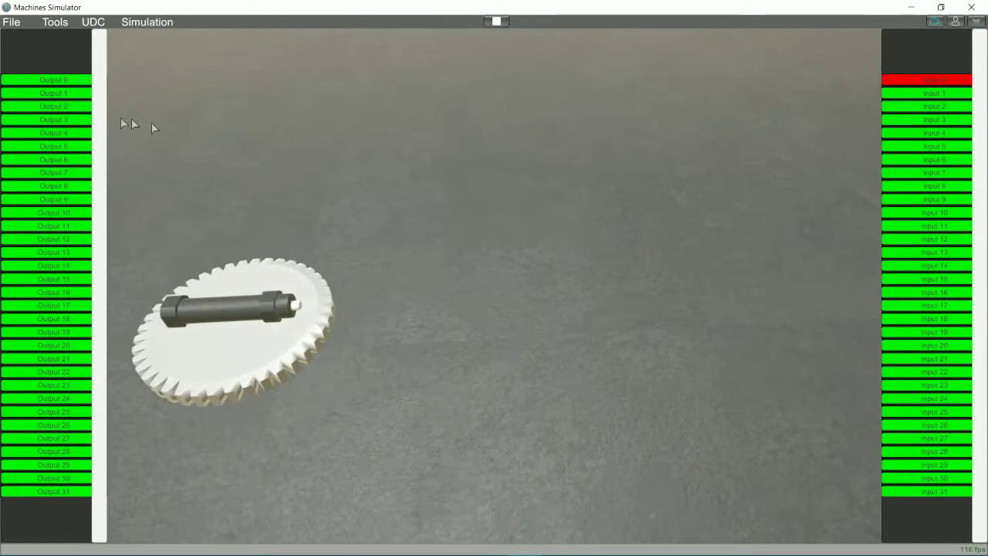
click(50, 107)
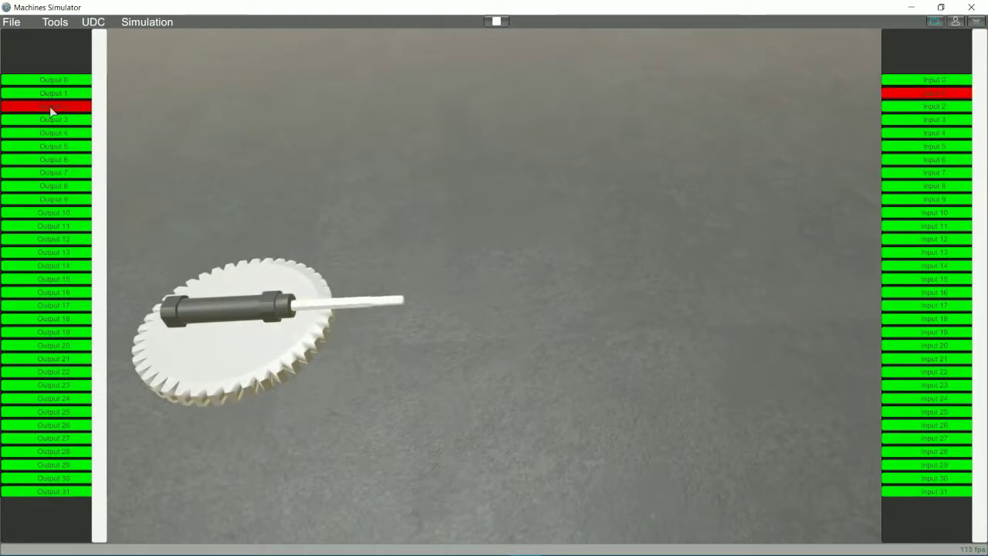
click(67, 108)
click(82, 108)
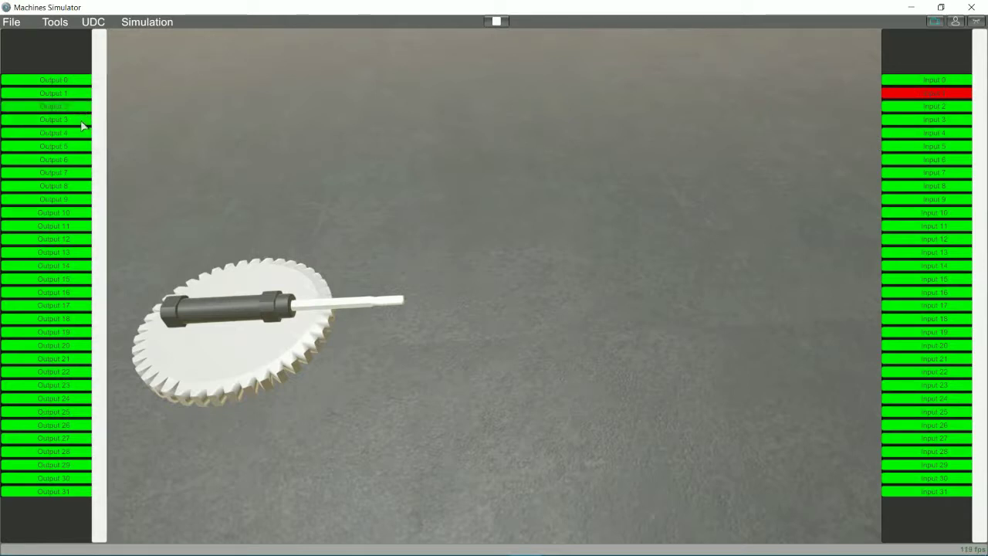
click(82, 120)
click(82, 120)
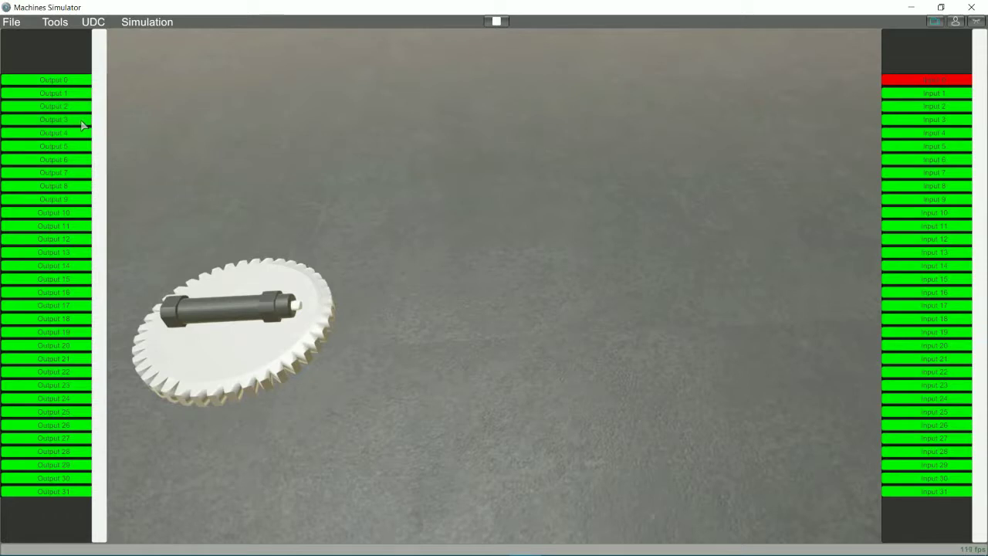
click(81, 122)
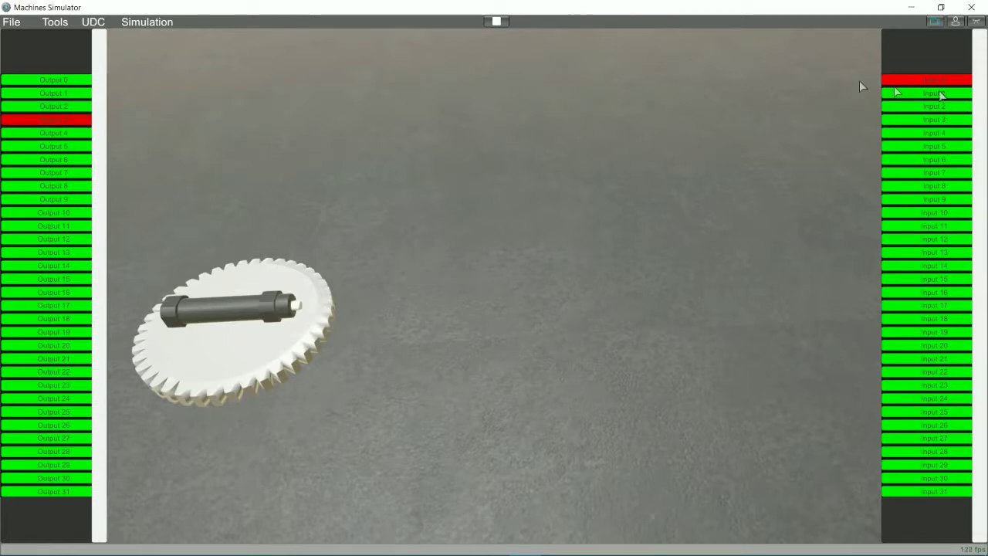
click(81, 119)
Rotate the gear with Output 0, advance the piston with Output 2, and stop the simulation
right_drag(258, 139, 353, 168)
key(a)
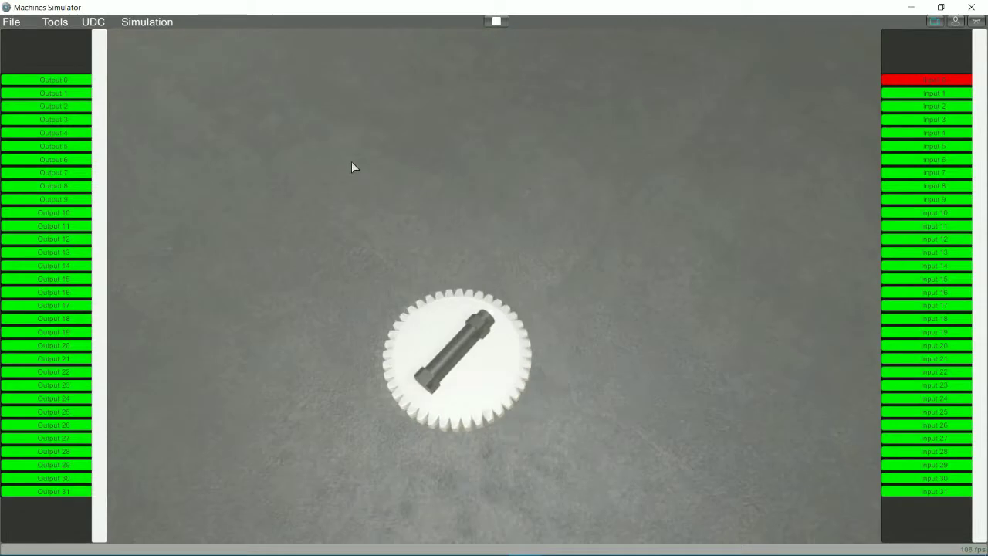
click(73, 81)
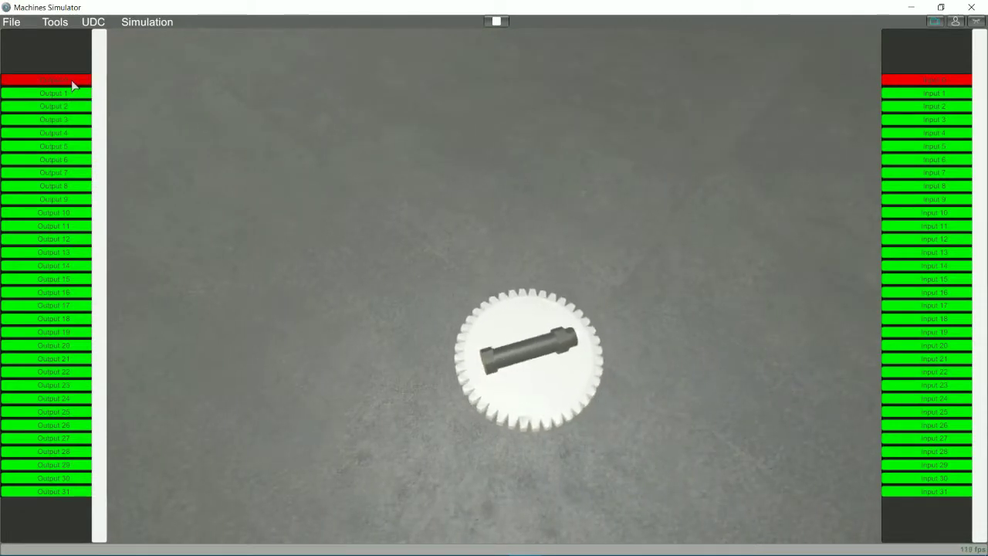
click(74, 82)
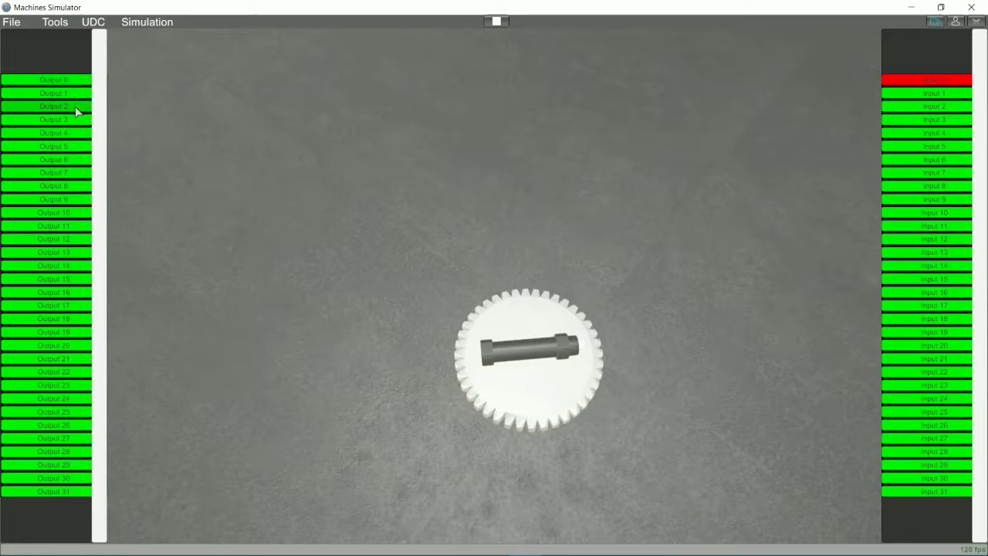
click(75, 108)
click(75, 109)
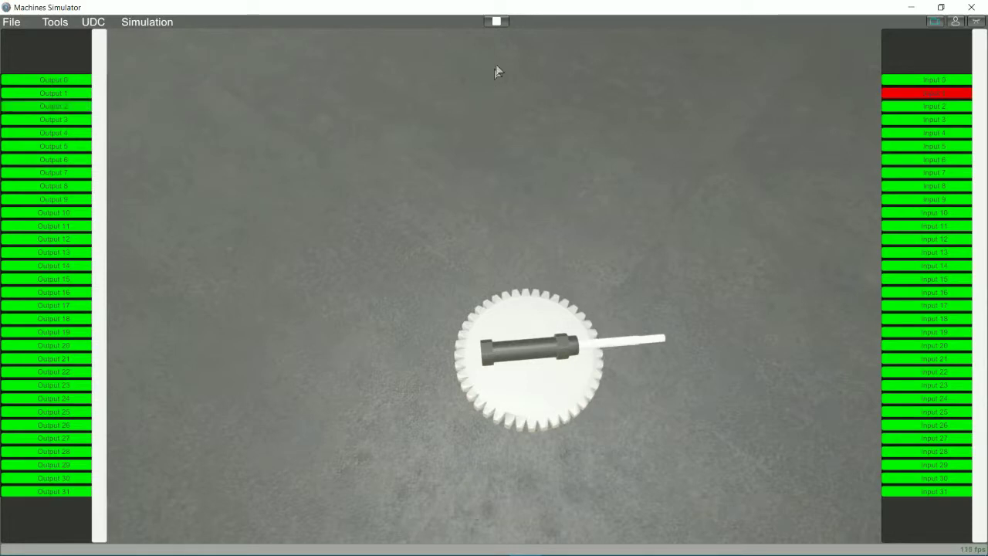
click(497, 21)
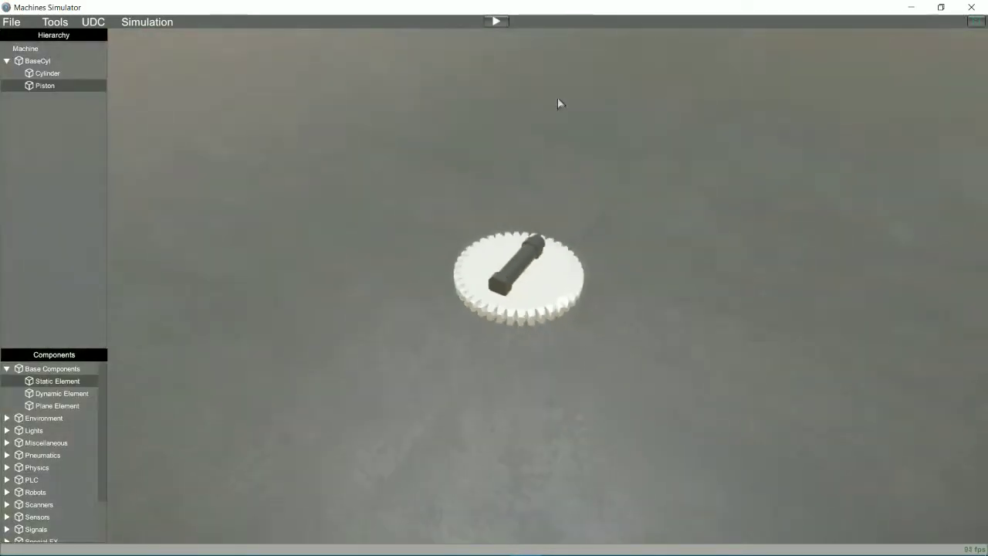
Add a WorkPart and place it just beyond the gear, in front of the cylinder's piston end, at a height of about 0.34
right_drag(558, 98, 540, 40)
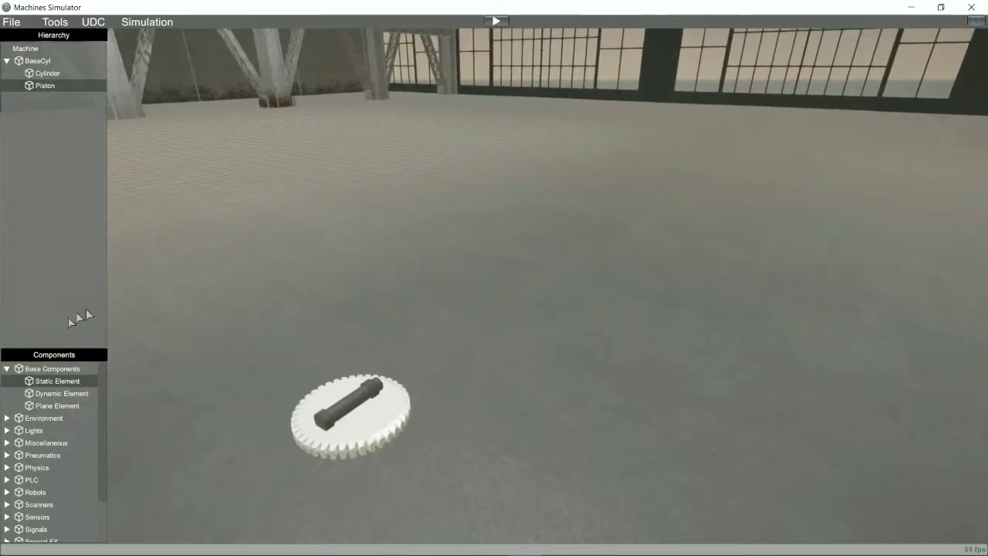
click(7, 369)
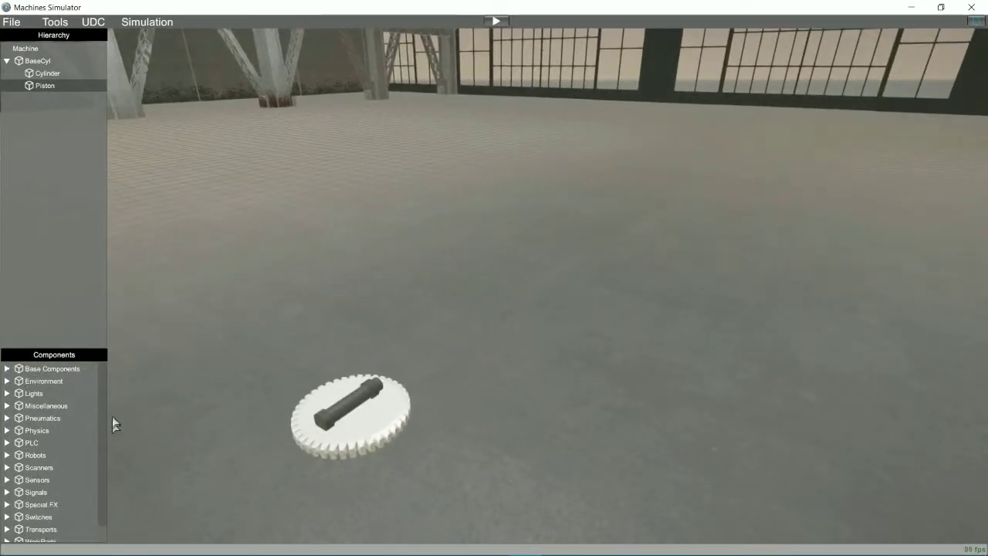
scroll(104, 423, down, 2)
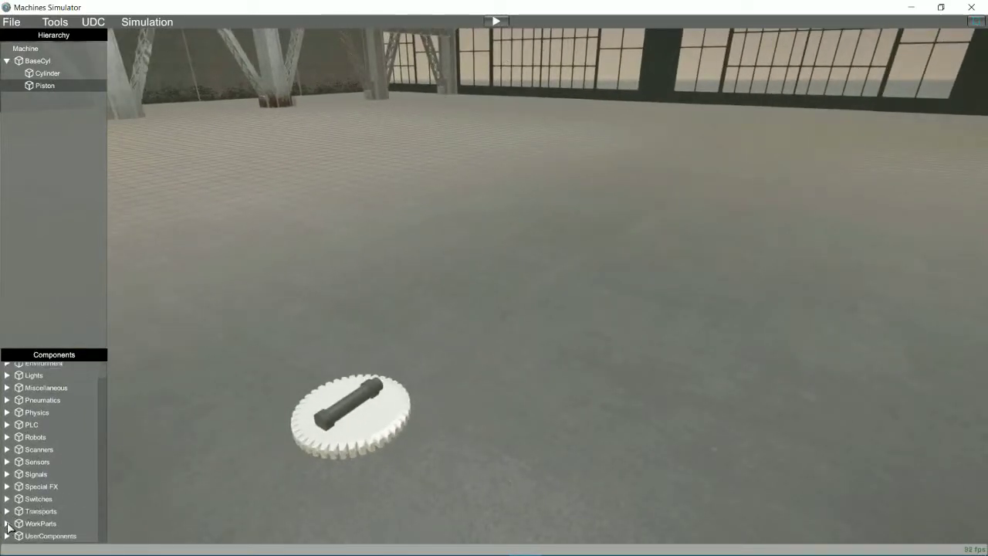
click(7, 524)
drag(102, 450, 347, 400)
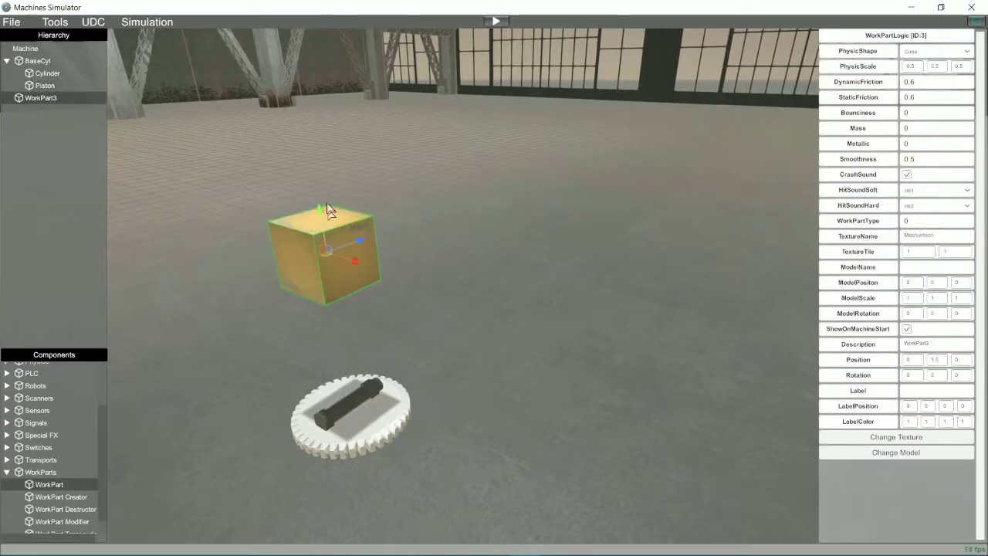
drag(322, 214, 327, 345)
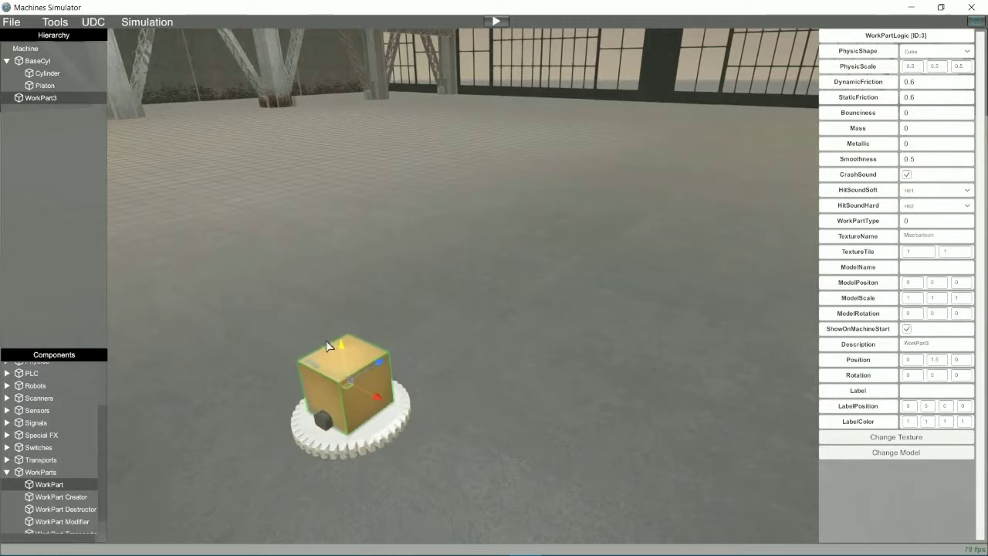
drag(376, 364, 437, 328)
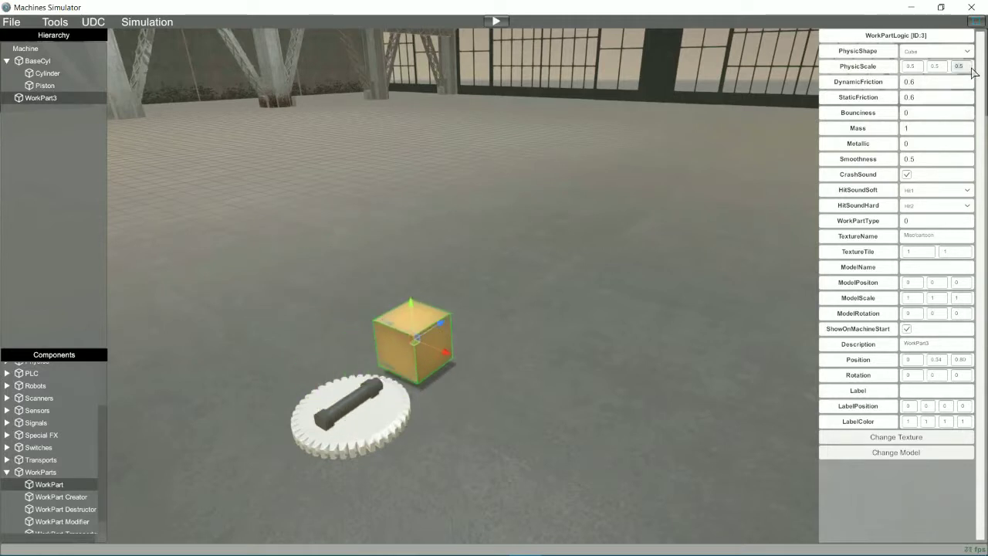
Set the block's PhysicScale Z to 0.1 and lower it to a Y position of about 0.27
text(0.2)
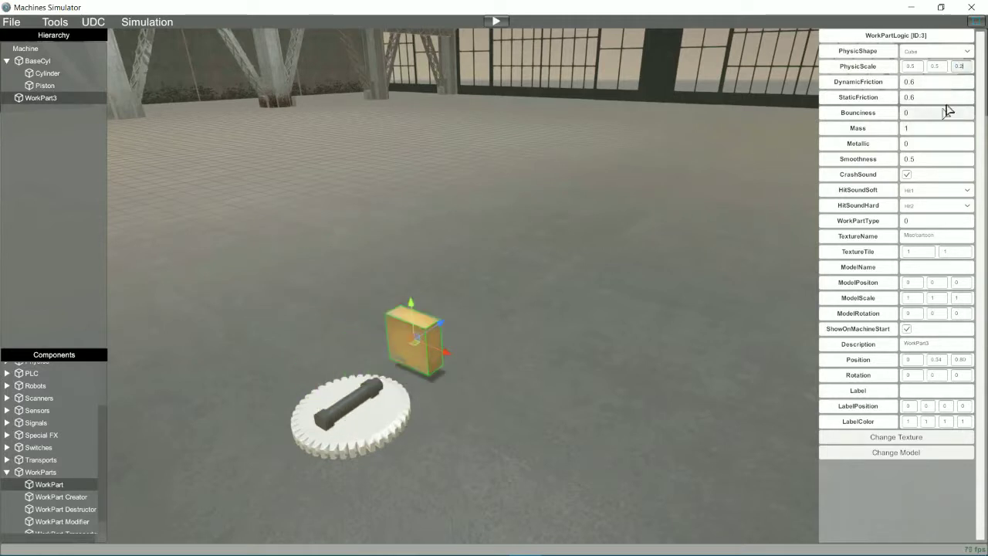
key(BackSpace)
text(1)
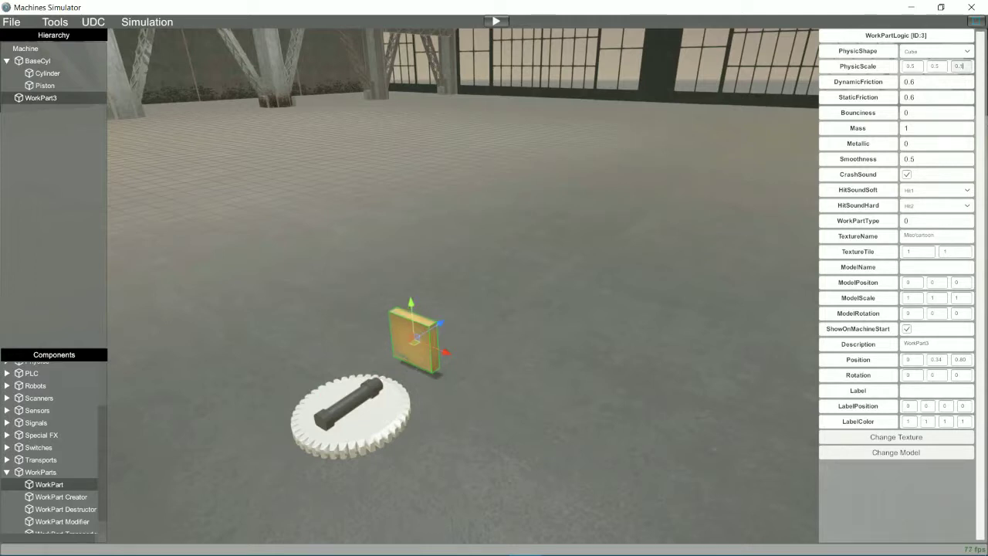
drag(418, 300, 501, 415)
Duplicate the block, set the copy's Y rotation to 45, and place it beside the original along the gear's edge
key(ctrl+d)
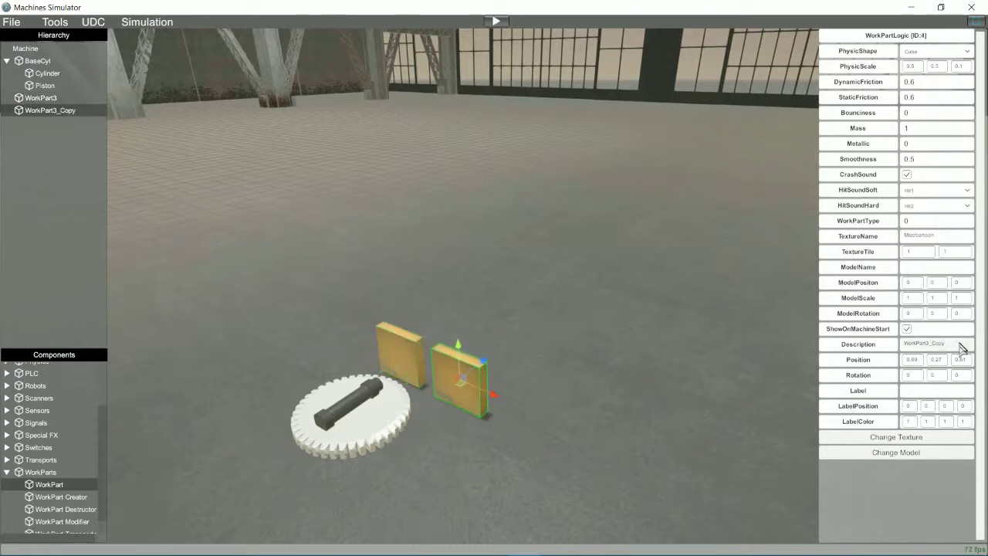
click(940, 379)
text(45)
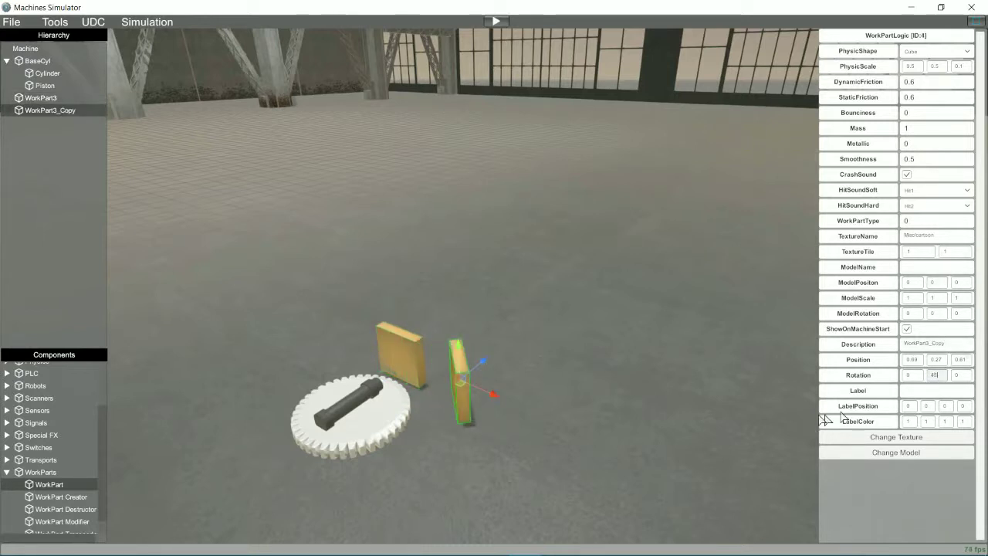
scroll(574, 425, up, 3)
drag(481, 342, 462, 336)
right_drag(462, 348, 625, 262)
drag(658, 294, 636, 282)
right_drag(654, 352, 687, 355)
Duplicate the middle block, set the copy's Y rotation to -45, and place it on the opposite side along the gear's edge
click(451, 269)
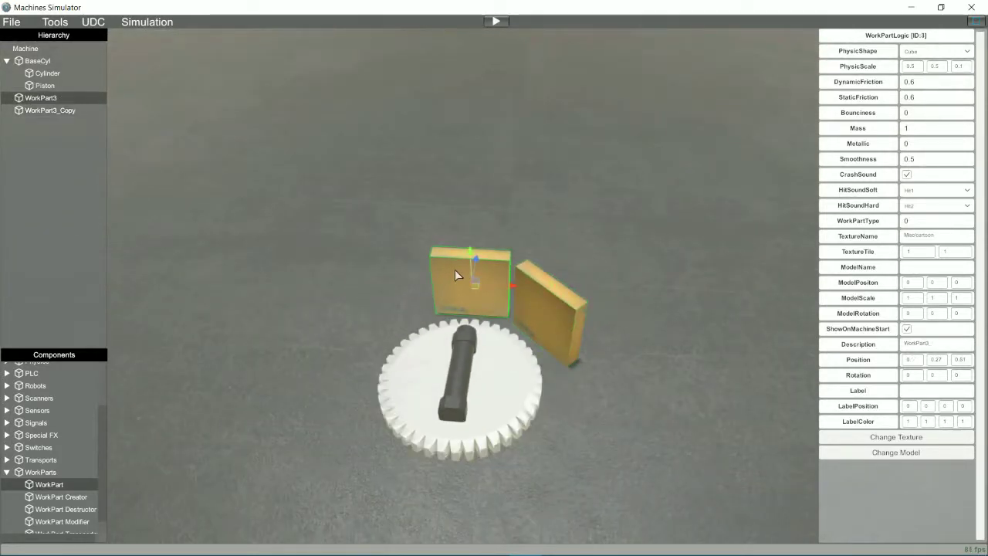
key(ctrl+d)
drag(509, 286, 430, 292)
click(937, 377)
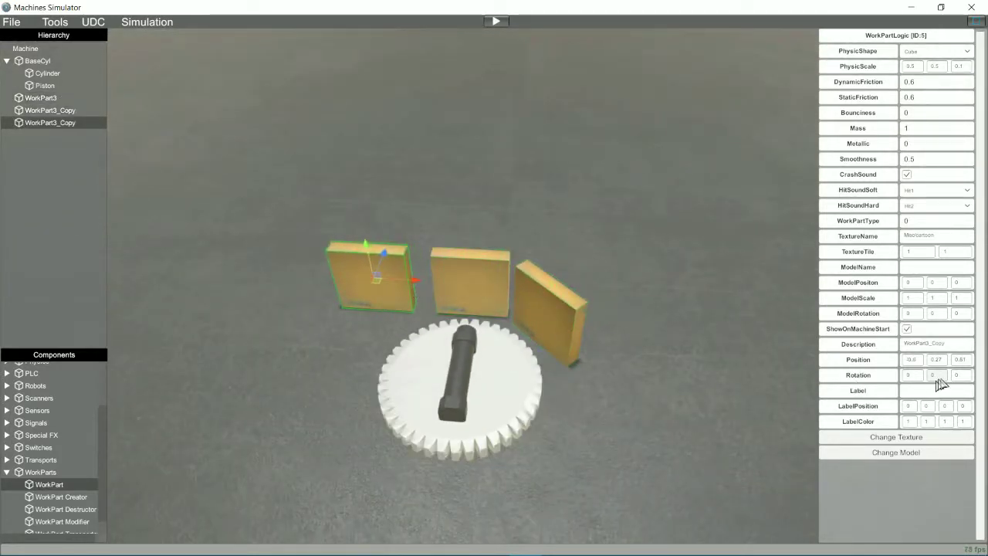
text(-45)
drag(368, 236, 421, 299)
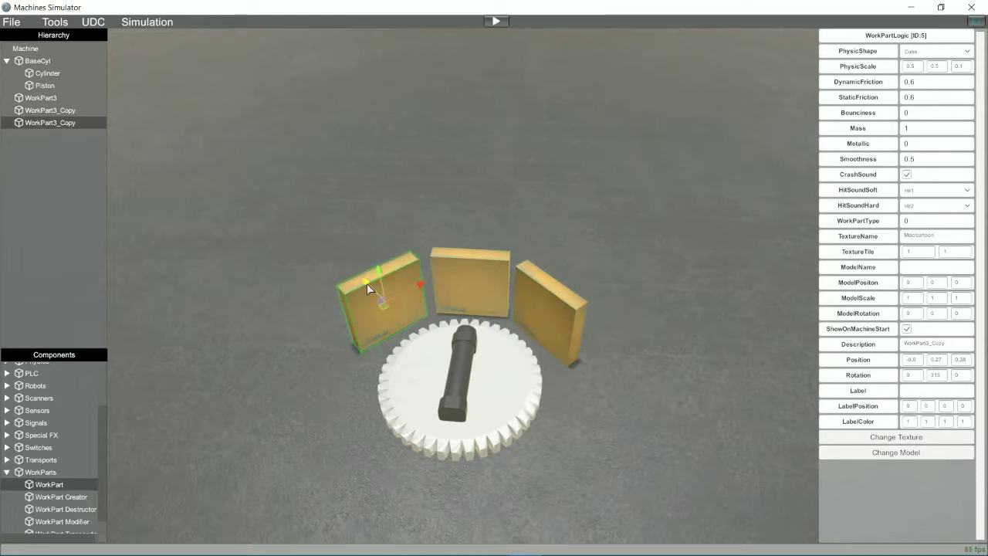
drag(367, 283, 368, 284)
scroll(649, 393, down, 2)
right_drag(649, 393, 734, 388)
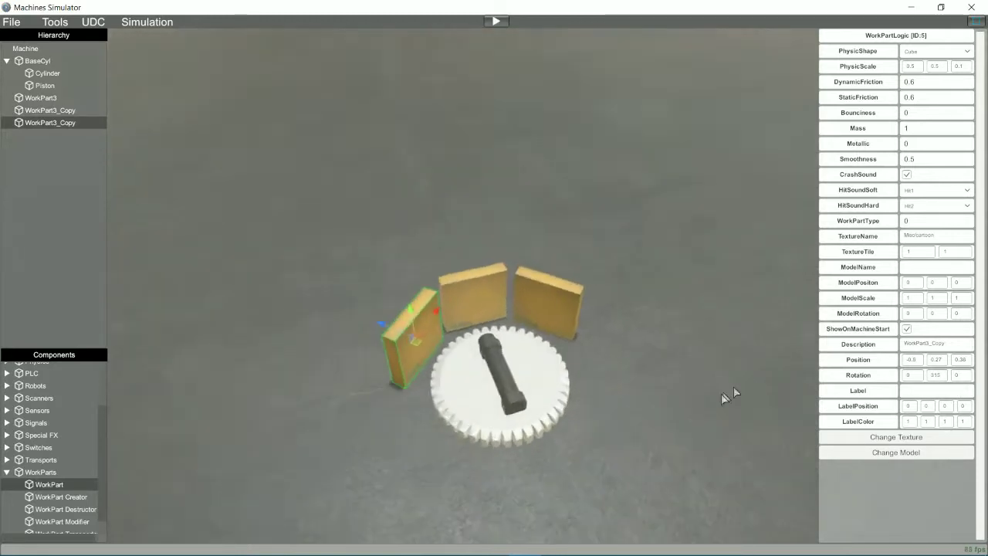
Rename the two copied blocks as WorkPart3a and WorkPart3b so every block has a unique description
click(496, 21)
click(498, 306)
click(100, 111)
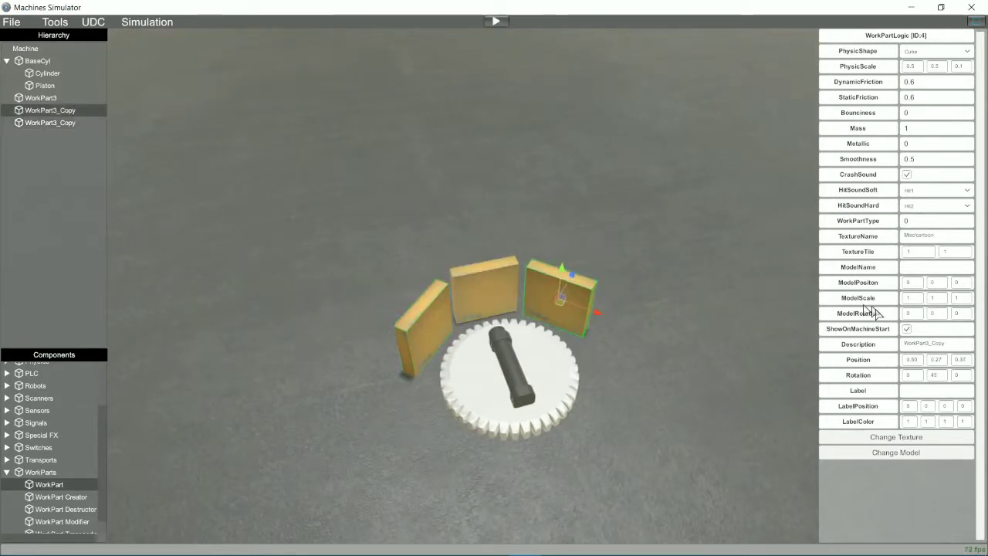
click(956, 344)
key(BackSpace)
key(BackSpace)
key(BackSpace)
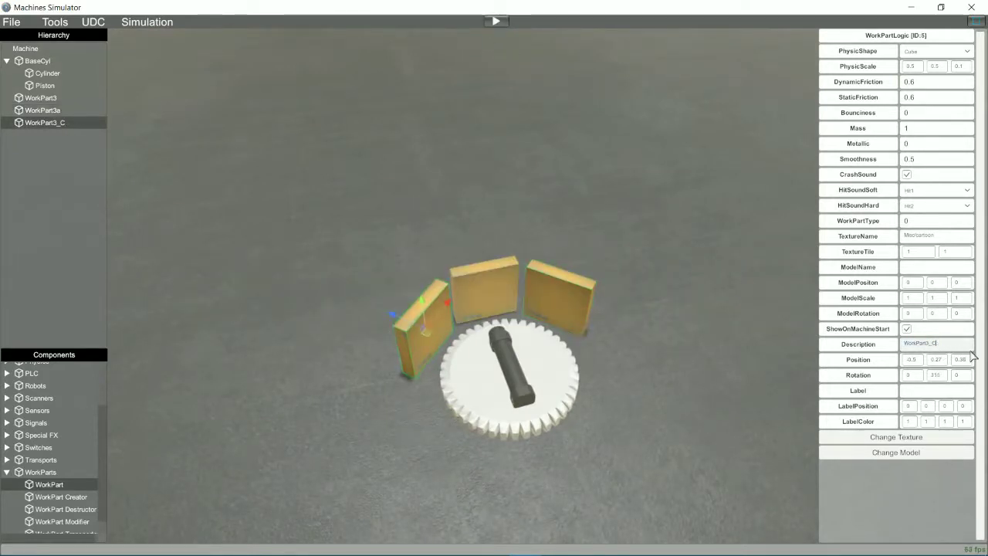
text(b)
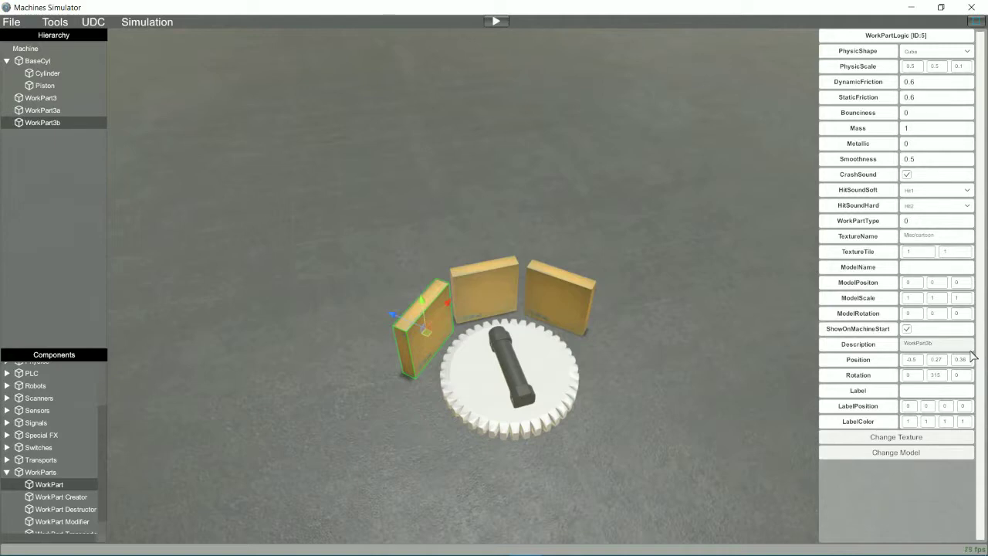
Run the simulation and knock over the middle block and WorkPart3a, using Output 2 to advance, Output 3 to retract and Output 0 to rotate
click(496, 21)
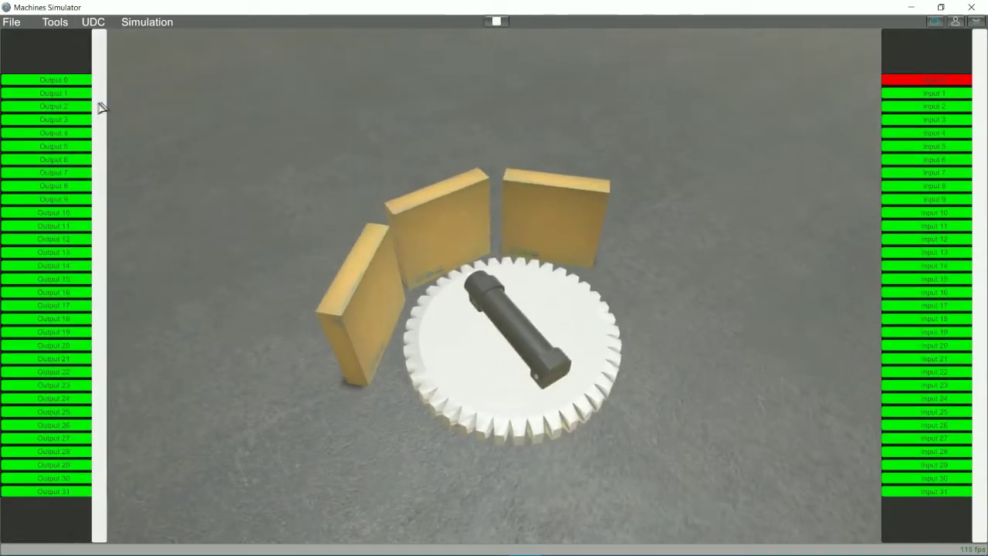
click(79, 108)
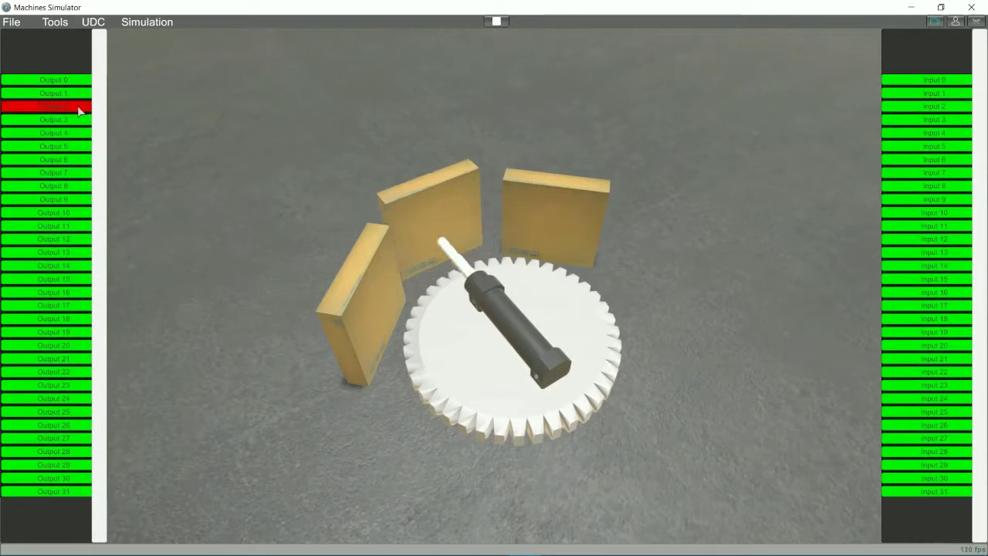
click(80, 122)
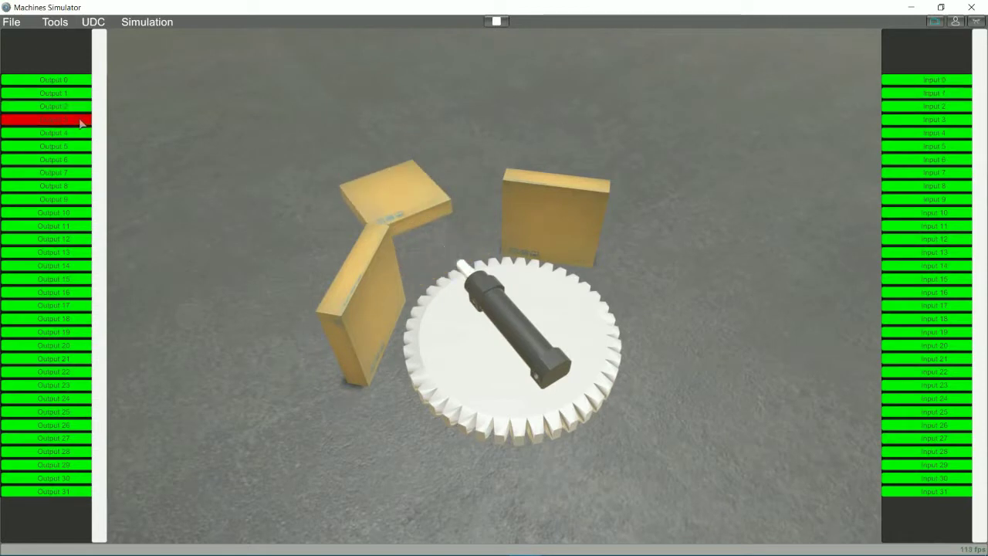
click(81, 80)
click(81, 81)
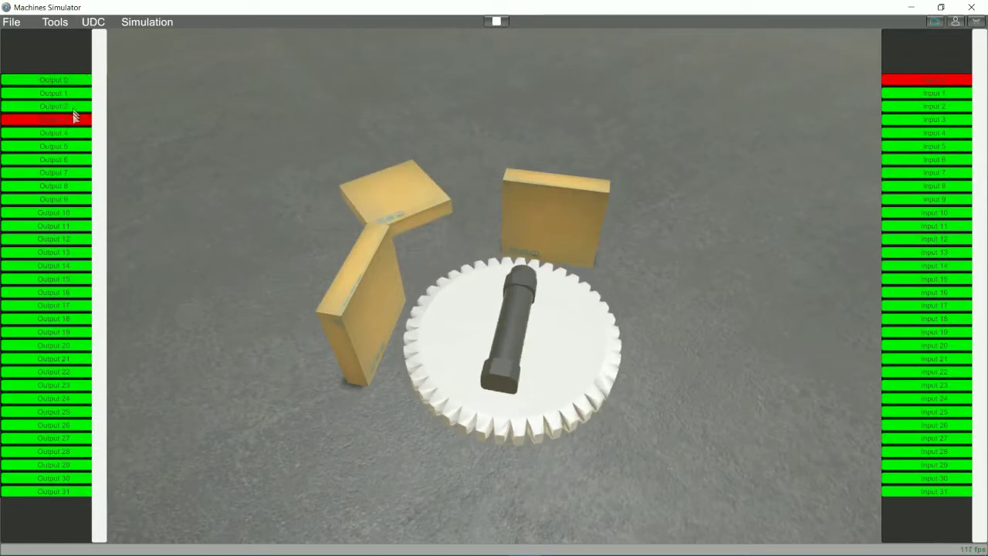
click(74, 116)
click(75, 105)
click(75, 106)
click(72, 121)
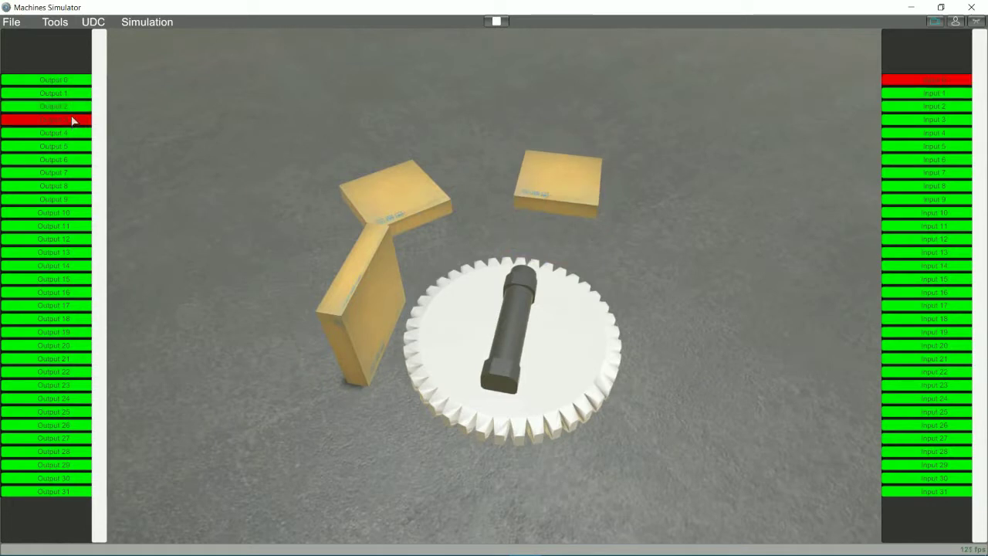
Rotate the gear back with Output 1 towards WorkPart3b, knock it over with Output 2, retract with Output 3, and stop the simulation
click(73, 121)
click(72, 93)
click(74, 94)
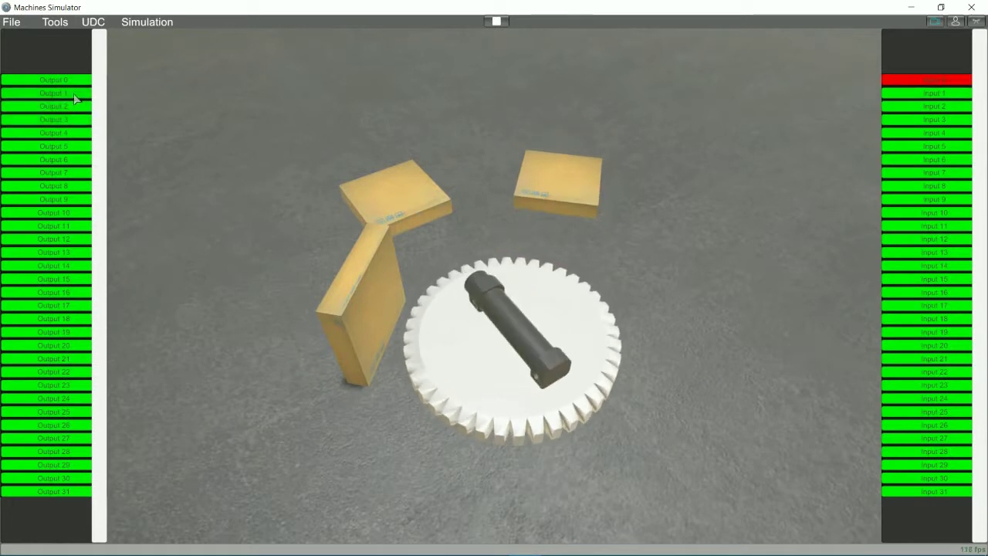
click(77, 95)
click(86, 97)
right_drag(116, 103, 239, 126)
scroll(240, 126, down, 3)
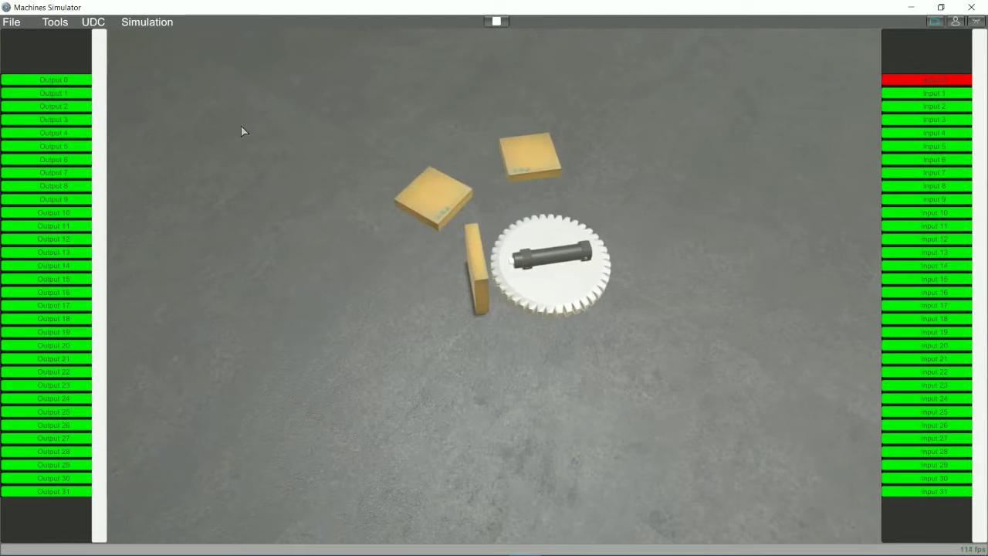
click(66, 107)
click(66, 107)
click(72, 120)
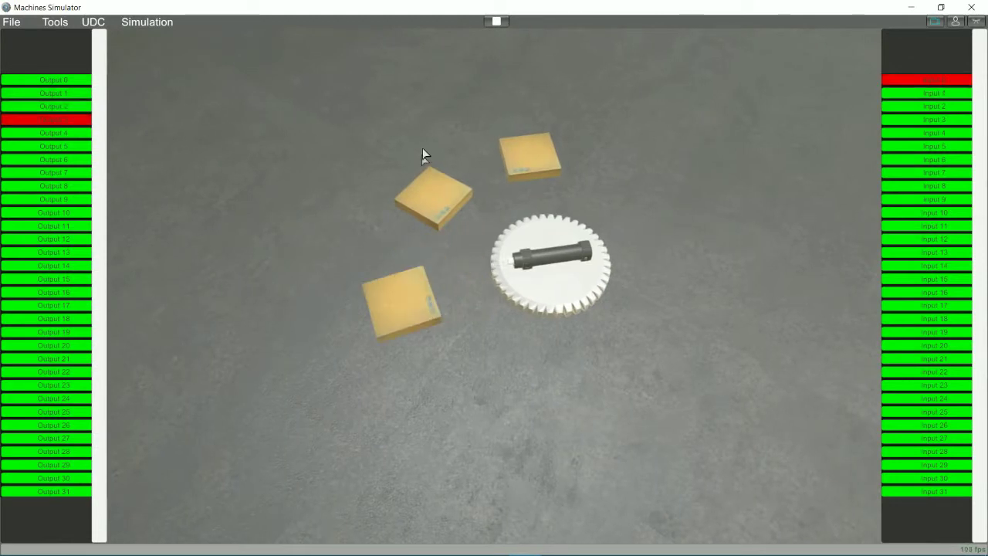
click(502, 24)
Review BaseCyl's Rotation_Clk and Rotation_AntiClk controllers and the Piston's Advance, Back and Init controllers
click(36, 61)
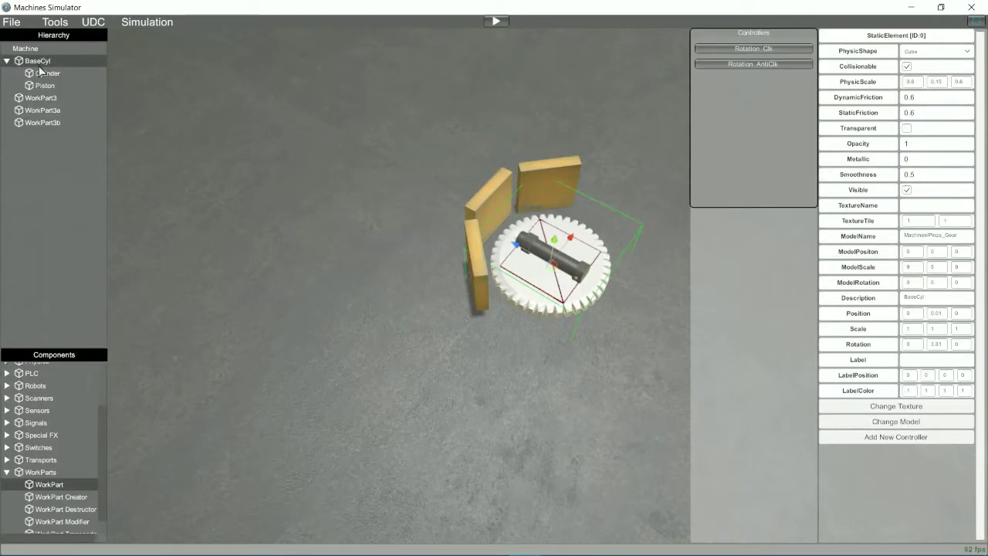
click(739, 49)
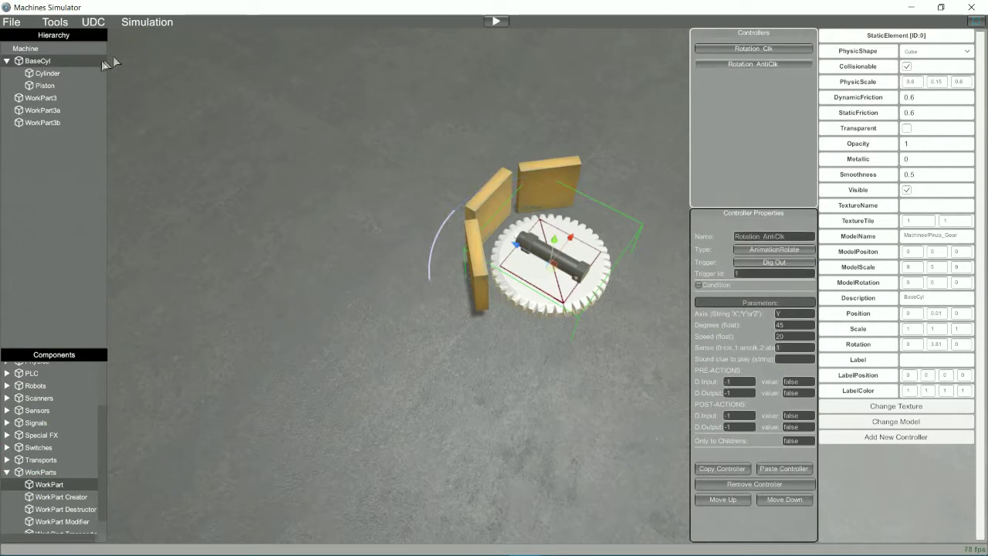
click(49, 74)
click(44, 85)
click(712, 49)
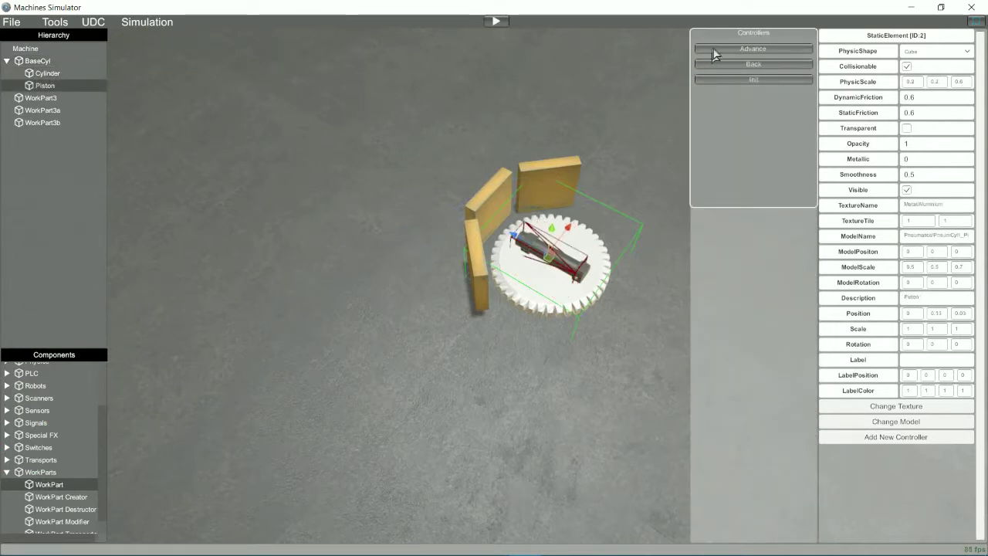
click(727, 66)
click(723, 81)
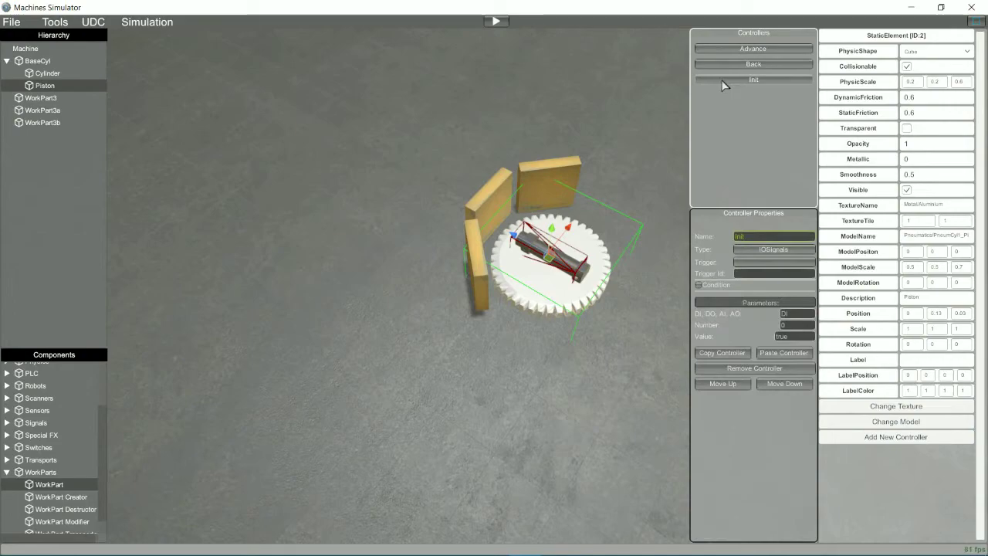
scroll(409, 165, down, 3)
right_drag(408, 165, 514, 147)
middle_drag(518, 151, 554, 218)
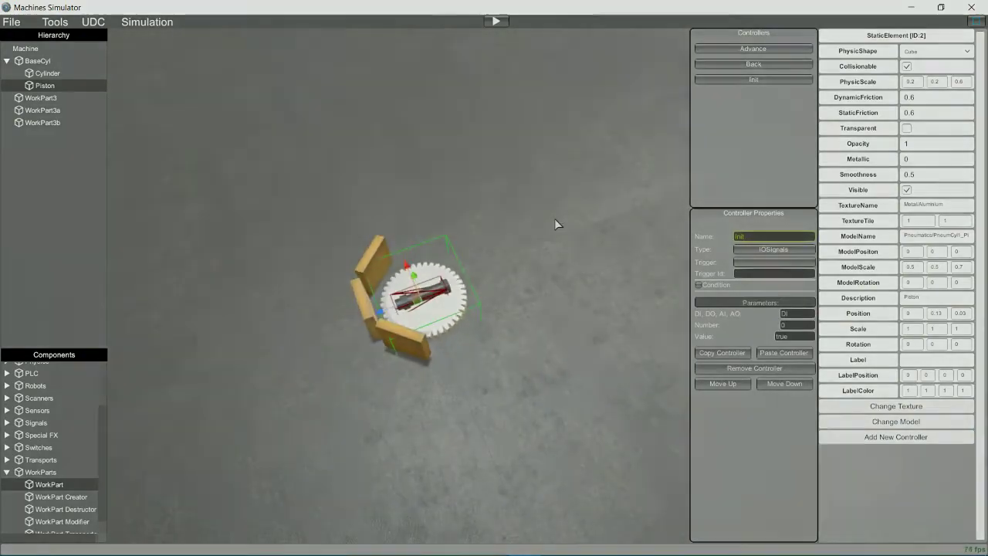